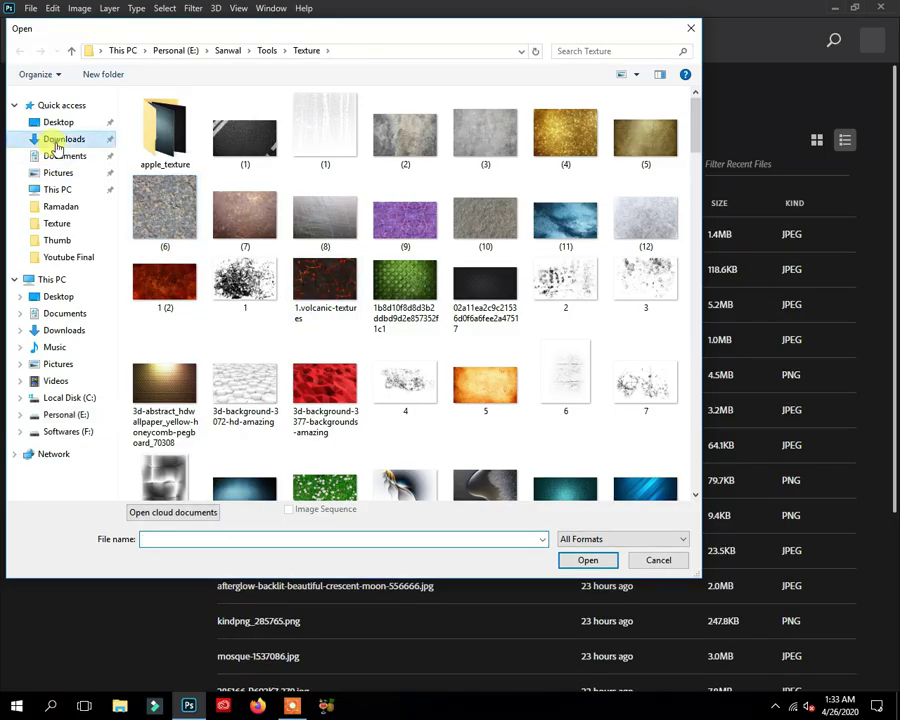
Open man-leaning-on-white-wall-1384219.jpg from the Downloads folder.
{"action": "left_click", "coordinate": [58, 155]}
{"action": "double_click", "coordinate": [342, 125]}
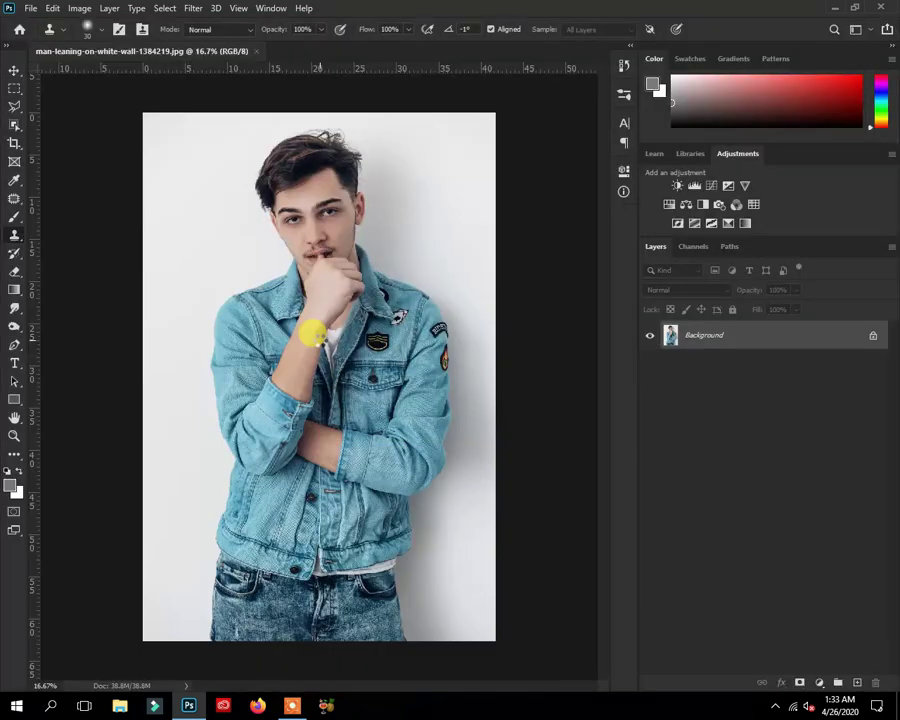
Zoom in and use the Pen tool to anchor a path up the jeans and jacket edge.
{"action": "scroll", "coordinate": [194, 594], "scroll_direction": "up", "scroll_amount": 1}
{"action": "scroll", "coordinate": [148, 674], "scroll_direction": "up", "scroll_amount": 2}
{"action": "scroll", "coordinate": [186, 638], "scroll_direction": "up", "scroll_amount": 2}
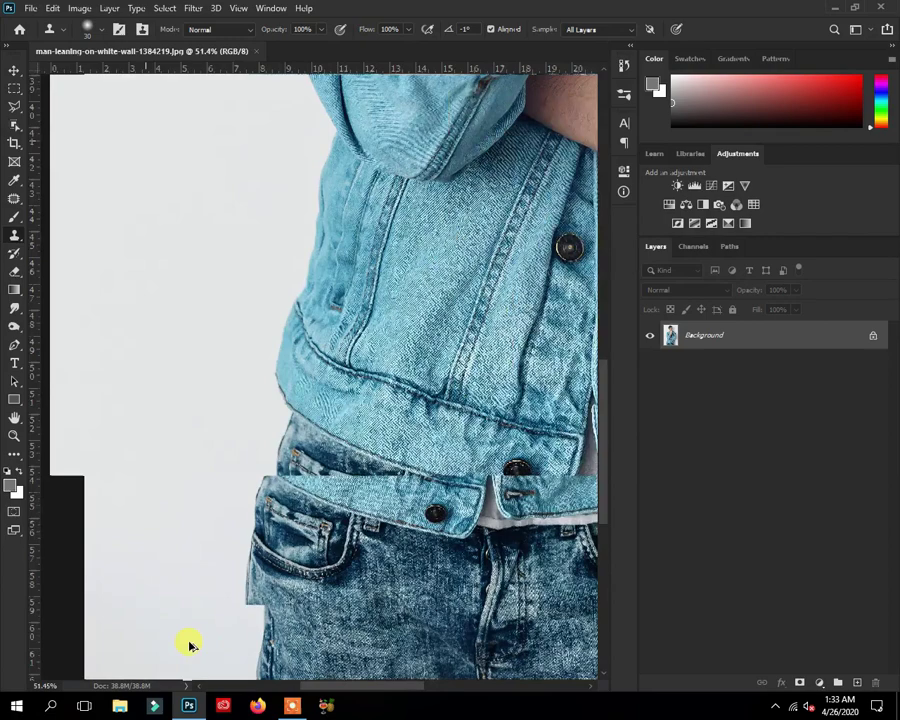
{"action": "scroll", "coordinate": [287, 423], "scroll_direction": "up", "scroll_amount": 2}
{"action": "scroll", "coordinate": [280, 460], "scroll_direction": "up", "scroll_amount": 1}
{"action": "scroll", "coordinate": [268, 500], "scroll_direction": "up", "scroll_amount": 2}
{"action": "scroll", "coordinate": [245, 495], "scroll_direction": "up", "scroll_amount": 2}
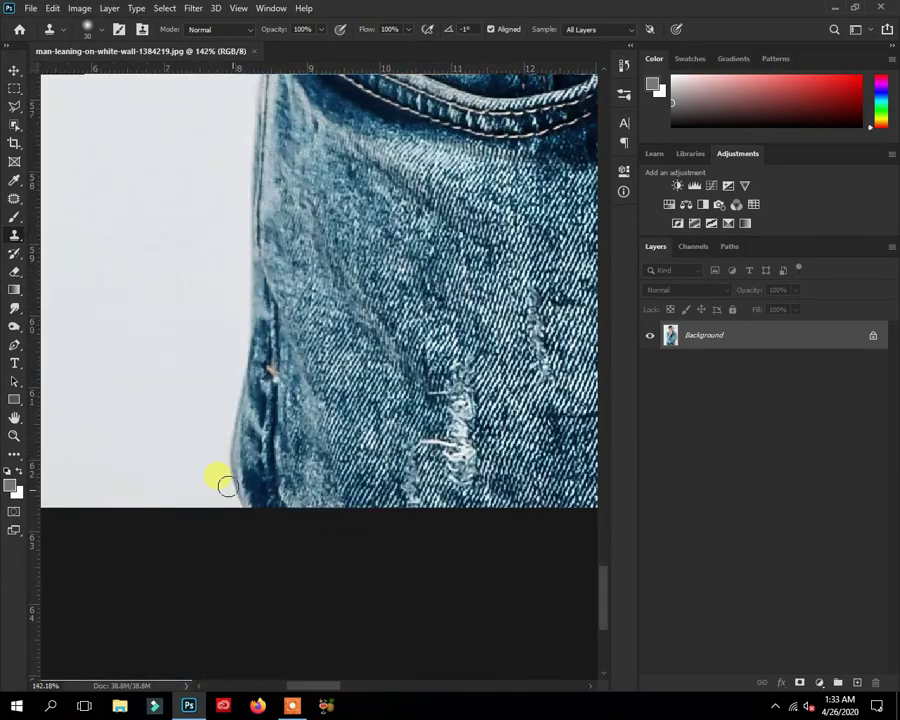
{"action": "key", "text": "p"}
{"action": "scroll", "coordinate": [248, 507], "scroll_direction": "up", "scroll_amount": 3}
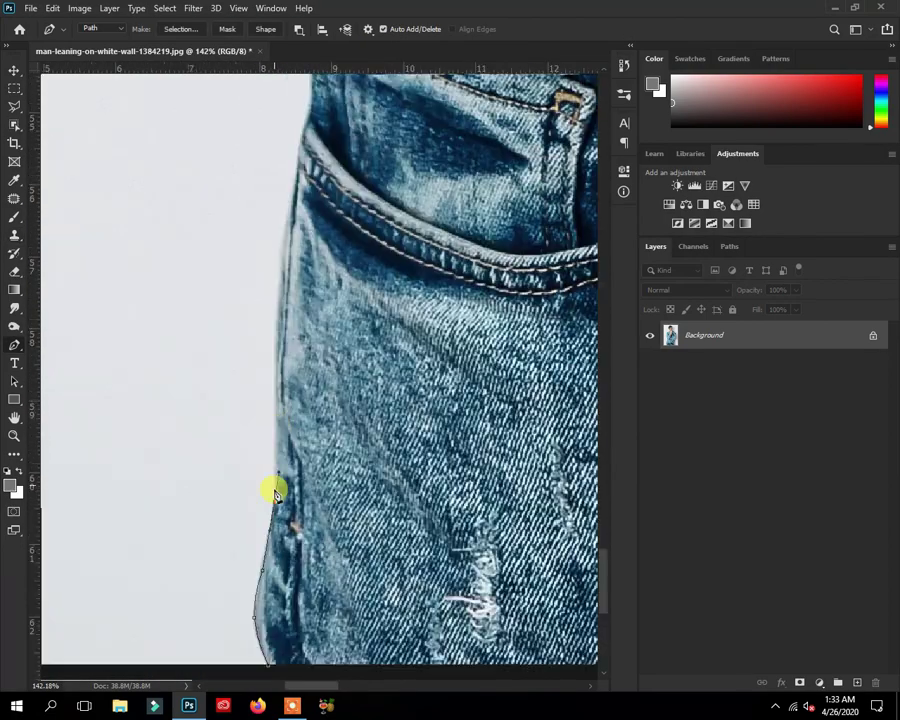
{"action": "left_click", "coordinate": [268, 484]}
{"action": "scroll", "coordinate": [268, 484], "scroll_direction": "up", "scroll_amount": 3}
{"action": "left_click", "coordinate": [268, 428]}
{"action": "scroll", "coordinate": [268, 428], "scroll_direction": "up", "scroll_amount": 2}
{"action": "left_click", "coordinate": [290, 345]}
{"action": "scroll", "coordinate": [295, 400], "scroll_direction": "up", "scroll_amount": 2}
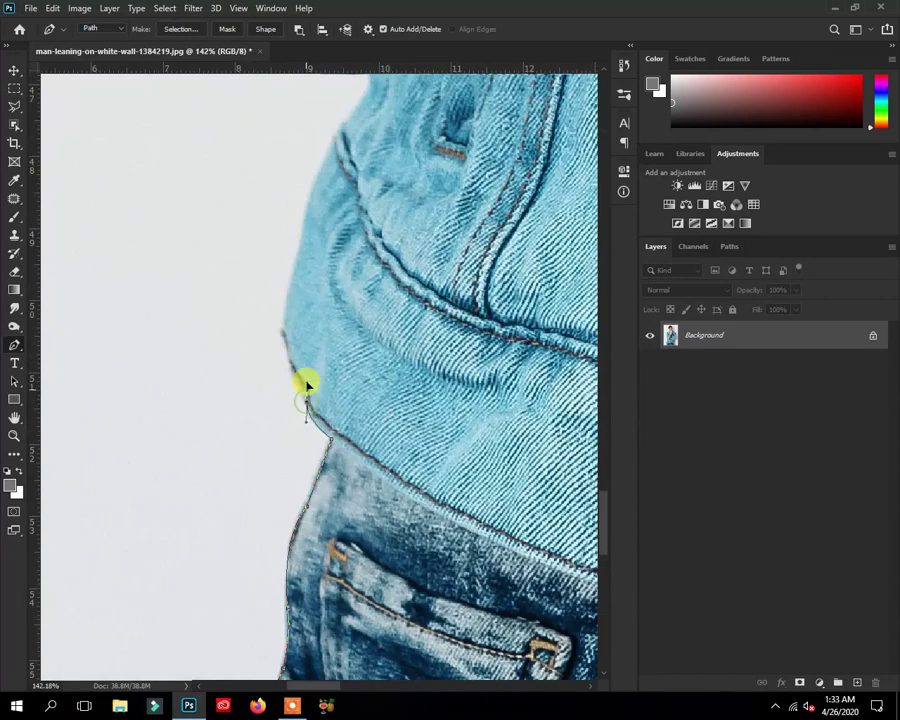
{"action": "left_click", "coordinate": [300, 380]}
{"action": "scroll", "coordinate": [310, 395], "scroll_direction": "up", "scroll_amount": 3}
{"action": "scroll", "coordinate": [326, 388], "scroll_direction": "up", "scroll_amount": 3}
{"action": "scroll", "coordinate": [372, 398], "scroll_direction": "right", "scroll_amount": 1}
{"action": "left_click", "coordinate": [315, 492]}
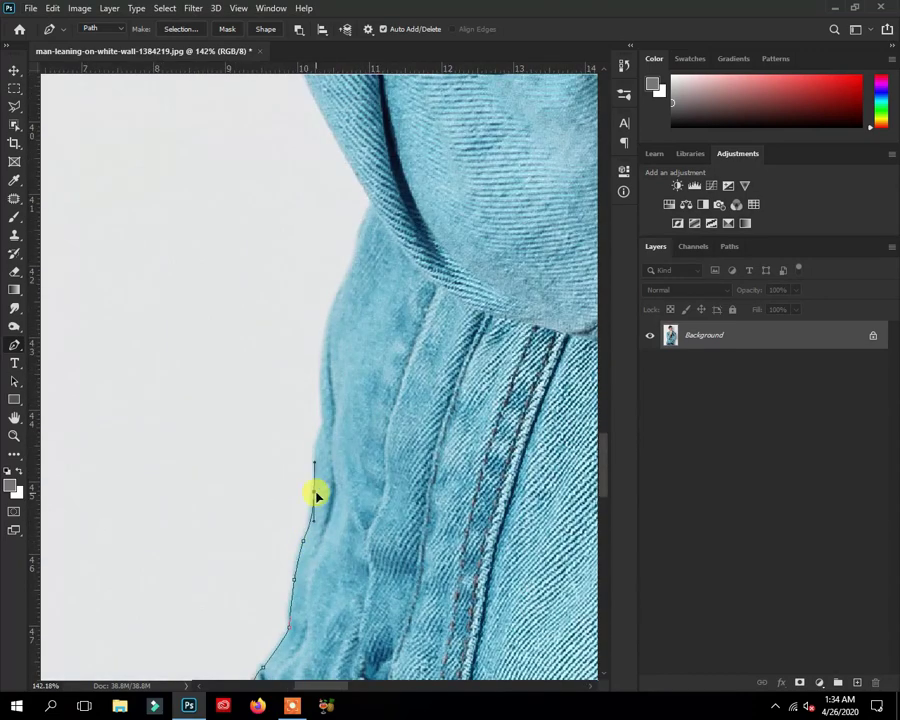
{"action": "scroll", "coordinate": [326, 410], "scroll_direction": "up", "scroll_amount": 2}
{"action": "scroll", "coordinate": [336, 470], "scroll_direction": "up", "scroll_amount": 2}
{"action": "scroll", "coordinate": [326, 520], "scroll_direction": "up", "scroll_amount": 2}
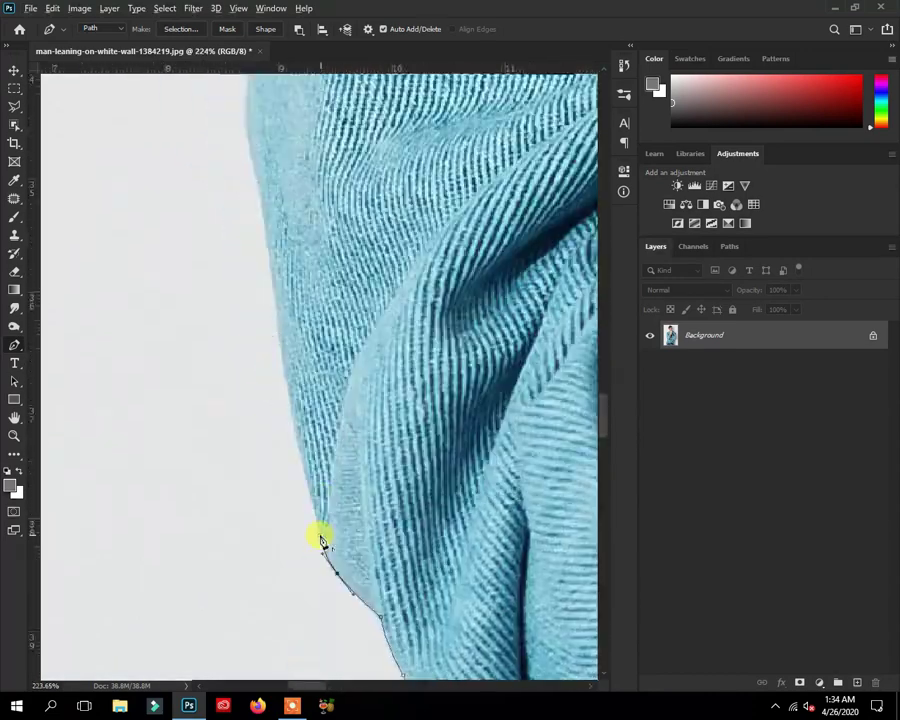
{"action": "scroll", "coordinate": [310, 450], "scroll_direction": "up", "scroll_amount": 2}
{"action": "left_click", "coordinate": [295, 355]}
Continue the path along the collar and around the ear and earlobe.
{"action": "scroll", "coordinate": [310, 385], "scroll_direction": "up", "scroll_amount": 2}
{"action": "scroll", "coordinate": [356, 376], "scroll_direction": "down", "scroll_amount": 2}
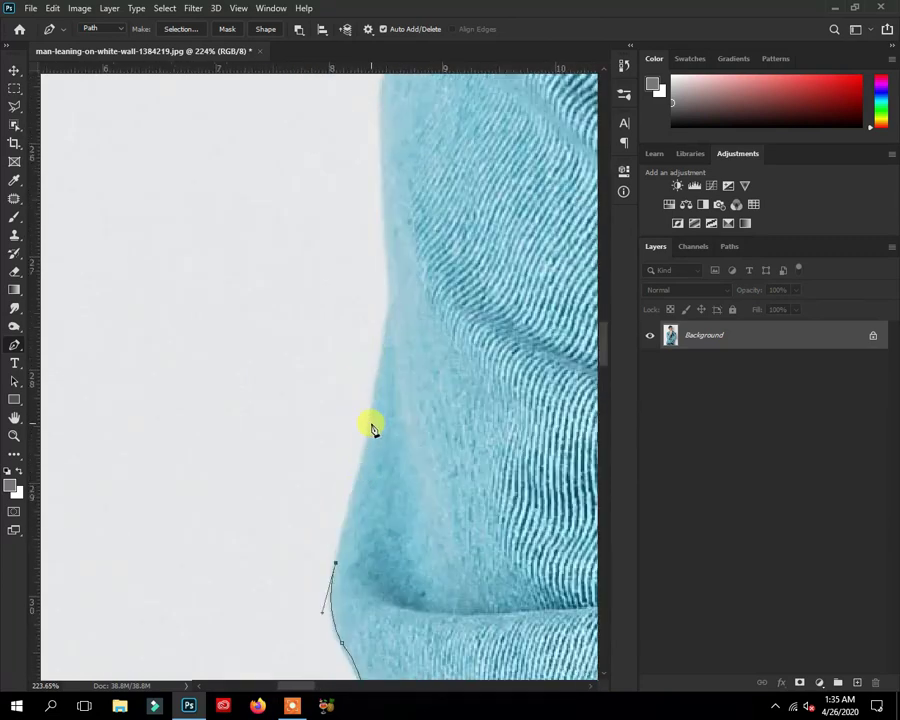
{"action": "left_click", "coordinate": [395, 271]}
{"action": "scroll", "coordinate": [398, 401], "scroll_direction": "up", "scroll_amount": 3}
{"action": "left_click", "coordinate": [472, 326]}
{"action": "scroll", "coordinate": [472, 326], "scroll_direction": "right", "scroll_amount": 2}
{"action": "left_click", "coordinate": [260, 414]}
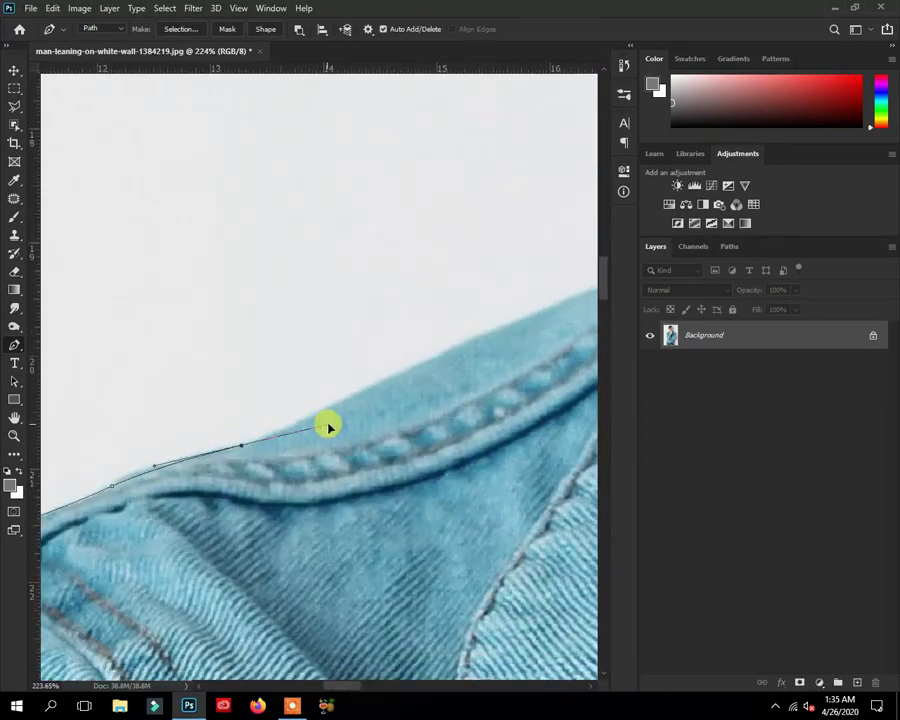
{"action": "scroll", "coordinate": [326, 422], "scroll_direction": "down", "scroll_amount": 2}
{"action": "scroll", "coordinate": [310, 449], "scroll_direction": "up", "scroll_amount": 3}
{"action": "scroll", "coordinate": [340, 440], "scroll_direction": "up", "scroll_amount": 3}
{"action": "left_click", "coordinate": [350, 436]}
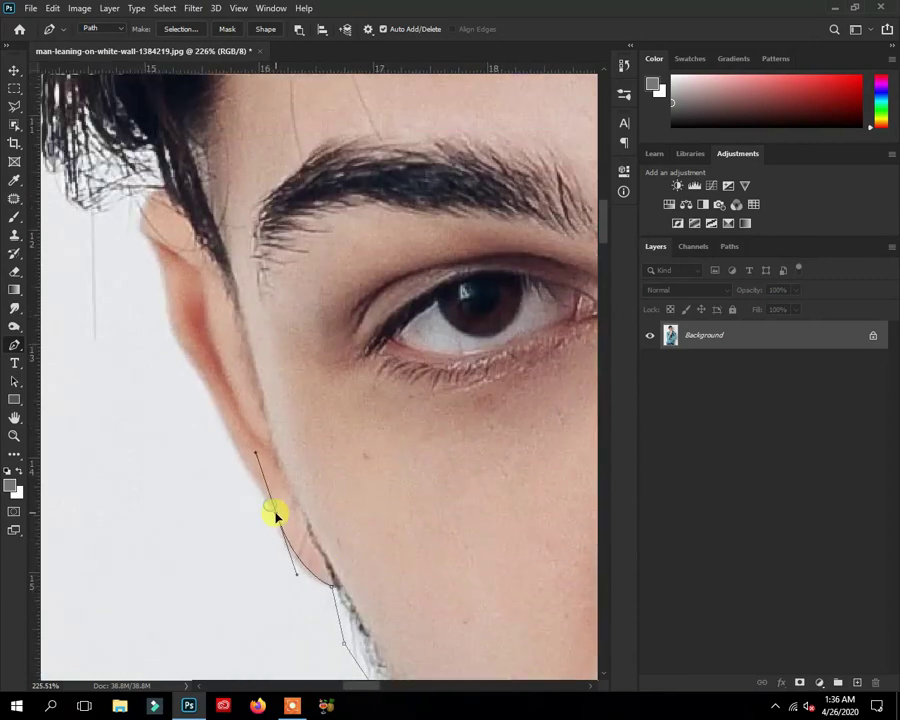
{"action": "scroll", "coordinate": [272, 510], "scroll_direction": "up", "scroll_amount": 2}
{"action": "scroll", "coordinate": [176, 336], "scroll_direction": "up", "scroll_amount": 5}
{"action": "scroll", "coordinate": [296, 296], "scroll_direction": "right", "scroll_amount": 5}
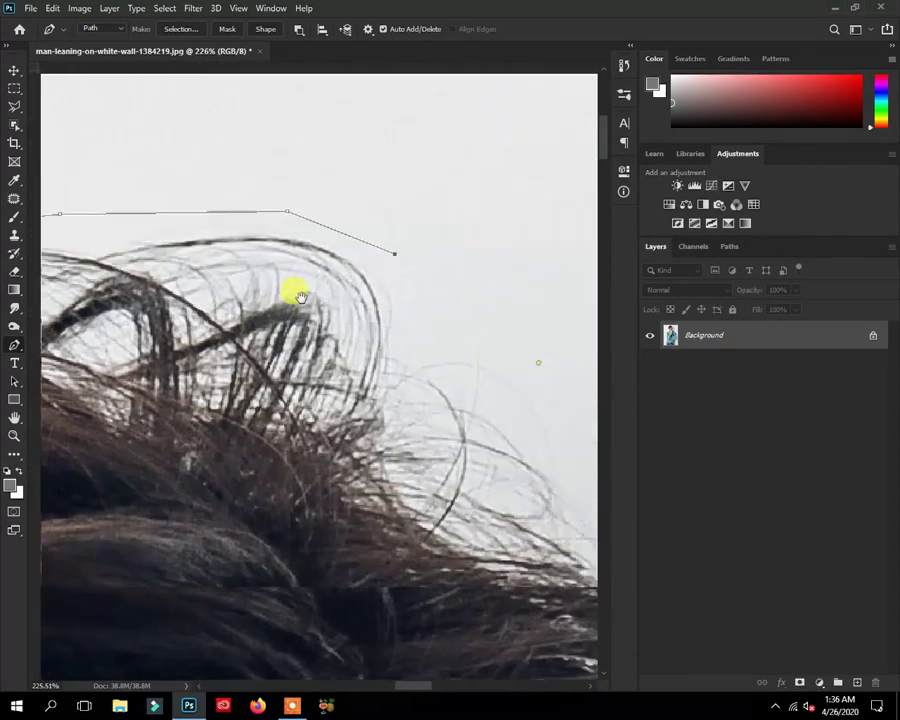
{"action": "scroll", "coordinate": [315, 470], "scroll_direction": "down", "scroll_amount": 5}
{"action": "scroll", "coordinate": [314, 470], "scroll_direction": "down", "scroll_amount": 3}
{"action": "left_click", "coordinate": [362, 444]}
{"action": "scroll", "coordinate": [362, 444], "scroll_direction": "down", "scroll_amount": 2}
{"action": "left_click", "coordinate": [354, 490]}
{"action": "scroll", "coordinate": [354, 490], "scroll_direction": "down", "scroll_amount": 3}
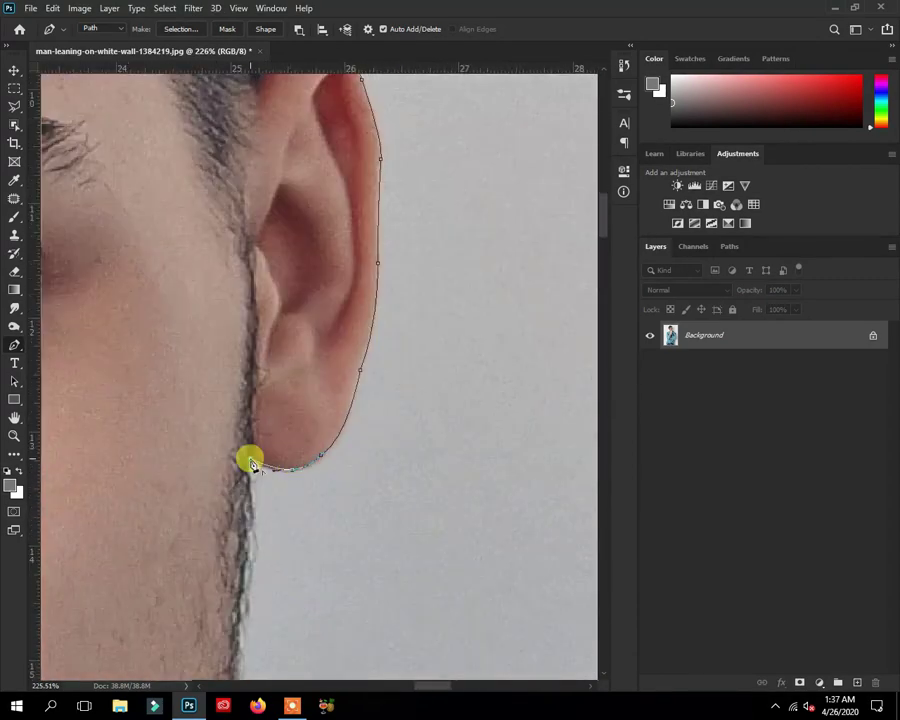
{"action": "left_click", "coordinate": [251, 458]}
Trace the shoulder, arm and lower jacket edge back down to the jeans.
{"action": "left_click", "coordinate": [256, 316]}
{"action": "scroll", "coordinate": [418, 597], "scroll_direction": "down", "scroll_amount": 3}
{"action": "scroll", "coordinate": [315, 488], "scroll_direction": "right", "scroll_amount": 3}
{"action": "scroll", "coordinate": [446, 474], "scroll_direction": "right", "scroll_amount": 3}
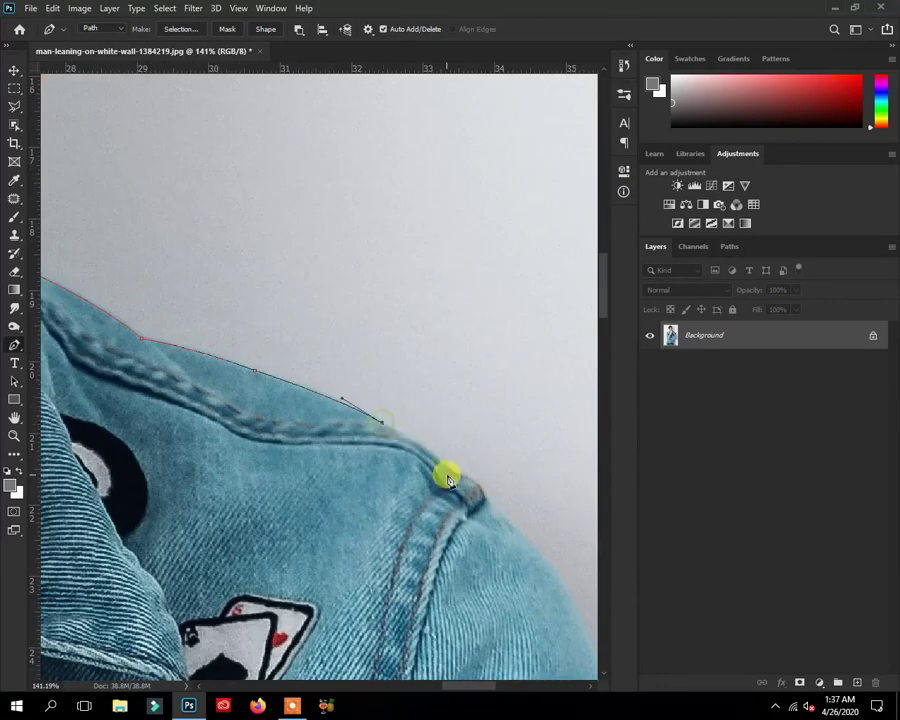
{"action": "left_click", "coordinate": [472, 549]}
{"action": "left_click", "coordinate": [501, 635]}
{"action": "scroll", "coordinate": [418, 464], "scroll_direction": "up", "scroll_amount": 3}
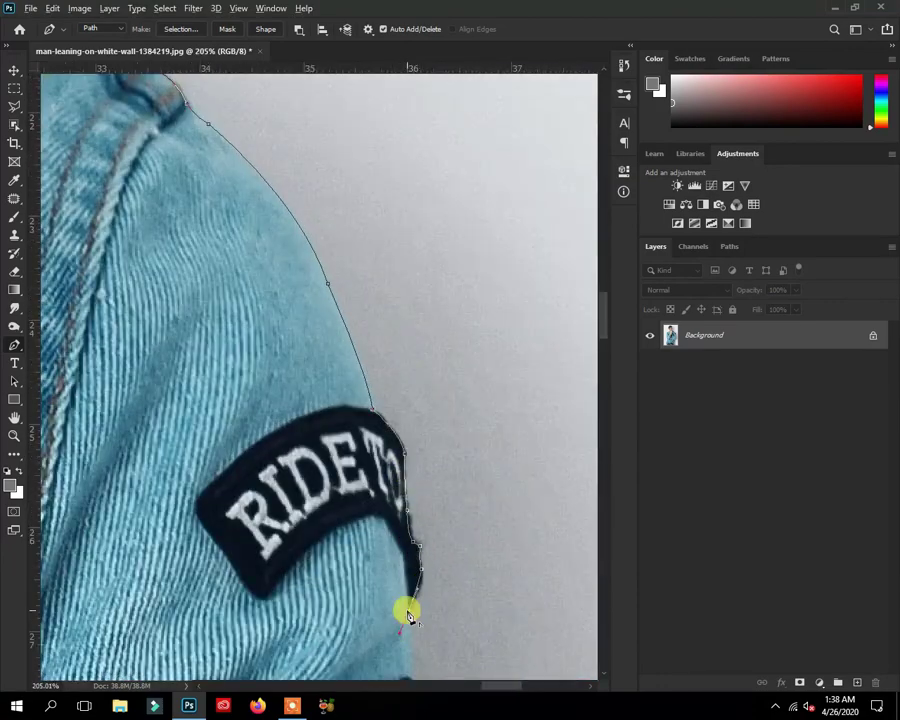
{"action": "scroll", "coordinate": [408, 615], "scroll_direction": "down", "scroll_amount": 3}
{"action": "left_click", "coordinate": [412, 541]}
{"action": "scroll", "coordinate": [352, 336], "scroll_direction": "up", "scroll_amount": 3}
{"action": "scroll", "coordinate": [316, 406], "scroll_direction": "down", "scroll_amount": 3}
{"action": "scroll", "coordinate": [363, 405], "scroll_direction": "down", "scroll_amount": 3}
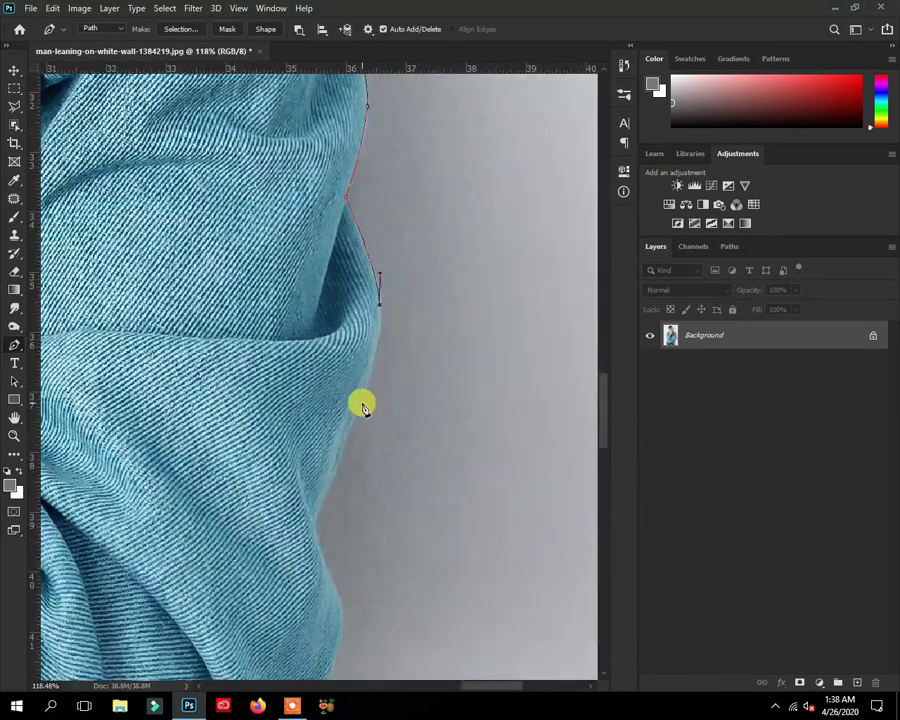
{"action": "scroll", "coordinate": [320, 533], "scroll_direction": "down", "scroll_amount": 3}
{"action": "scroll", "coordinate": [344, 436], "scroll_direction": "left", "scroll_amount": 3}
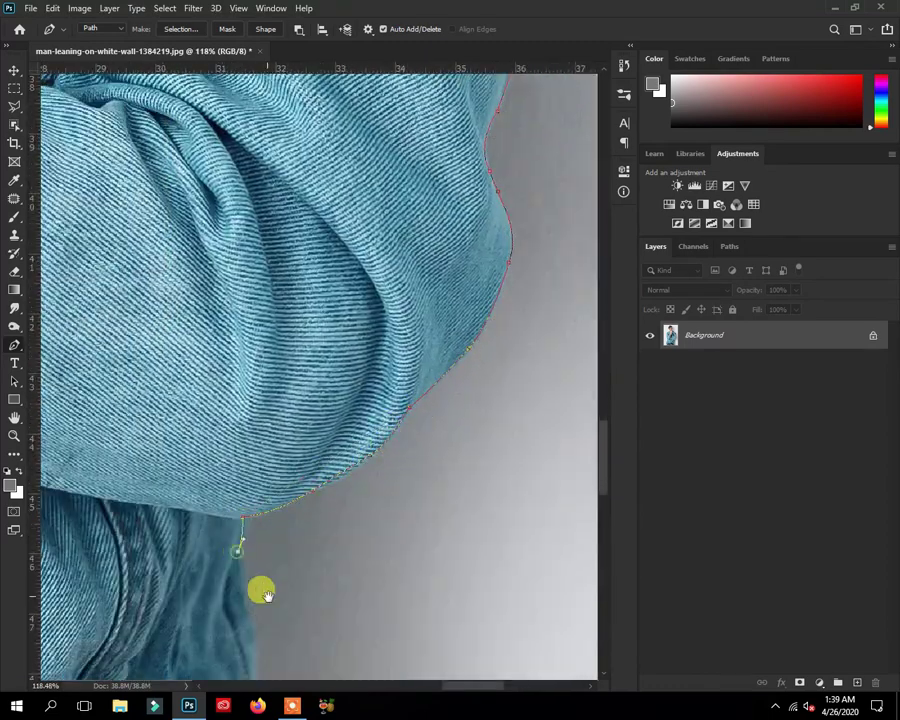
{"action": "scroll", "coordinate": [265, 594], "scroll_direction": "down", "scroll_amount": 5}
{"action": "scroll", "coordinate": [300, 436], "scroll_direction": "left", "scroll_amount": 2}
{"action": "left_click", "coordinate": [334, 374]}
{"action": "scroll", "coordinate": [334, 374], "scroll_direction": "down", "scroll_amount": 2}
{"action": "left_click", "coordinate": [367, 368]}
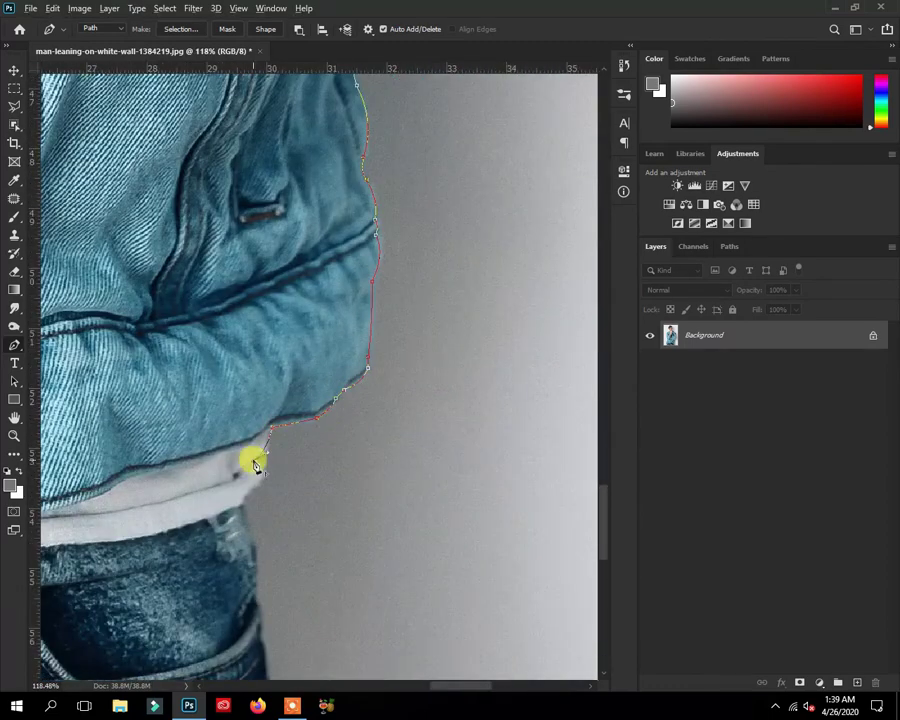
{"action": "scroll", "coordinate": [268, 544], "scroll_direction": "down", "scroll_amount": 3}
{"action": "scroll", "coordinate": [314, 396], "scroll_direction": "down", "scroll_amount": 4}
{"action": "scroll", "coordinate": [314, 396], "scroll_direction": "down", "scroll_amount": 1}
{"action": "left_click", "coordinate": [334, 400]}
{"action": "scroll", "coordinate": [270, 543], "scroll_direction": "down", "scroll_amount": 2}
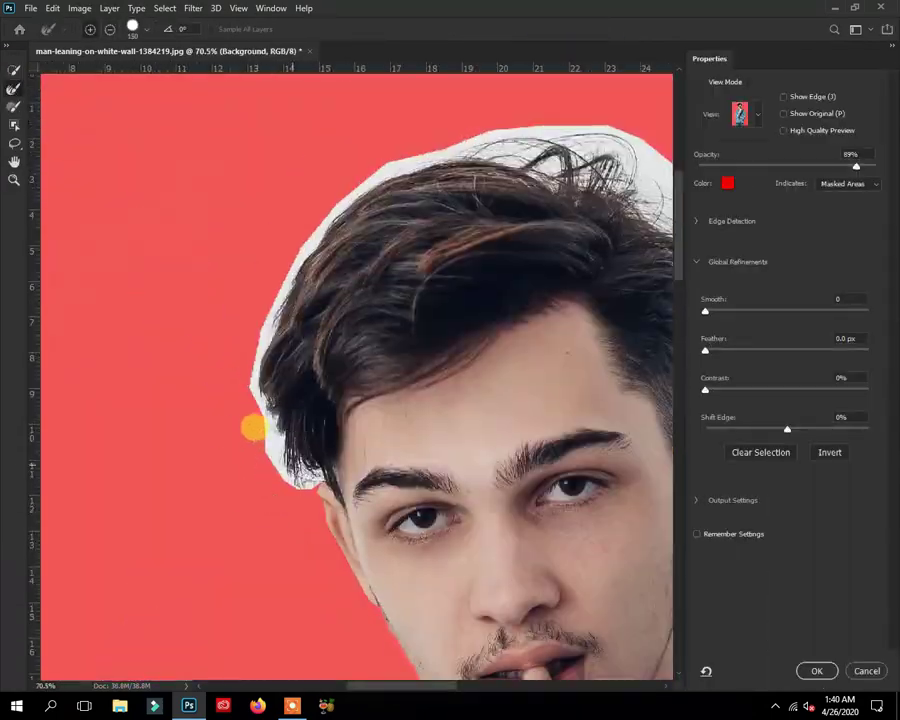
Brush away the white halo around the hair and output the selection as a layer mask.
{"action": "scroll", "coordinate": [254, 428], "scroll_direction": "up", "scroll_amount": 2}
{"action": "scroll", "coordinate": [254, 428], "scroll_direction": "right", "scroll_amount": 5}
{"action": "left_click_drag", "start_coordinate": [310, 210], "coordinate": [414, 318]}
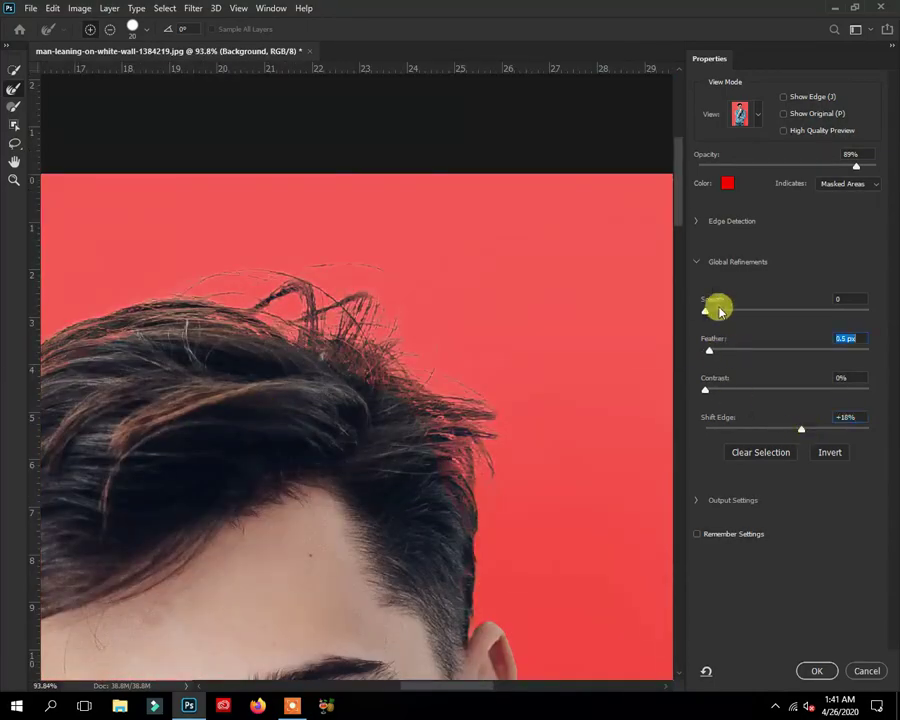
{"action": "left_click", "coordinate": [816, 671]}
{"action": "key", "text": "ctrl+0"}
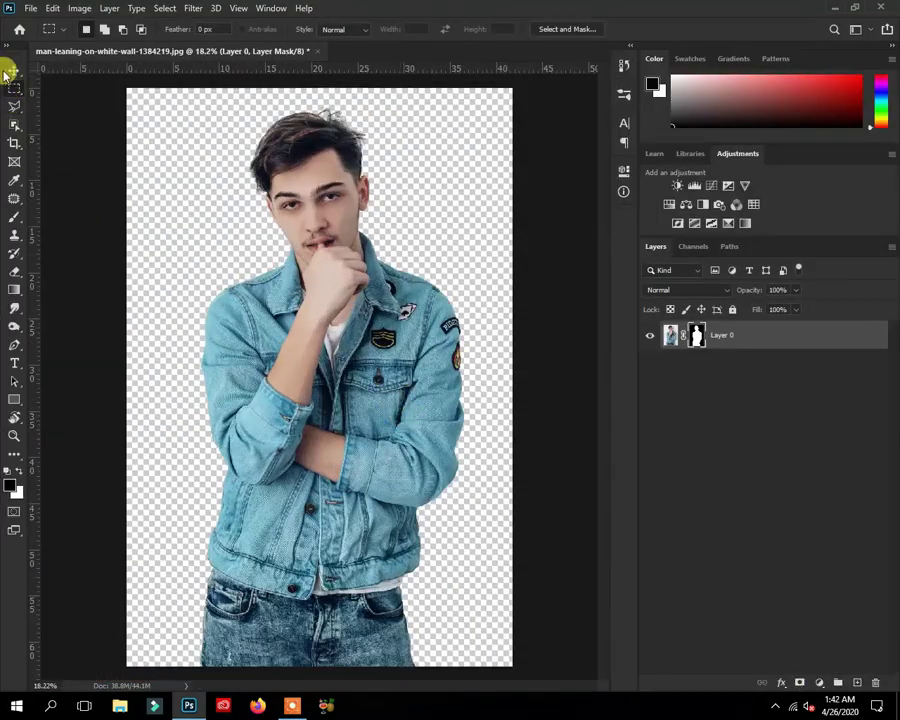
{"action": "left_click", "coordinate": [12, 70]}
Bring up File > Open and browse to Personal (E:) > Sanwal > Tools.
{"action": "left_click", "coordinate": [36, 10]}
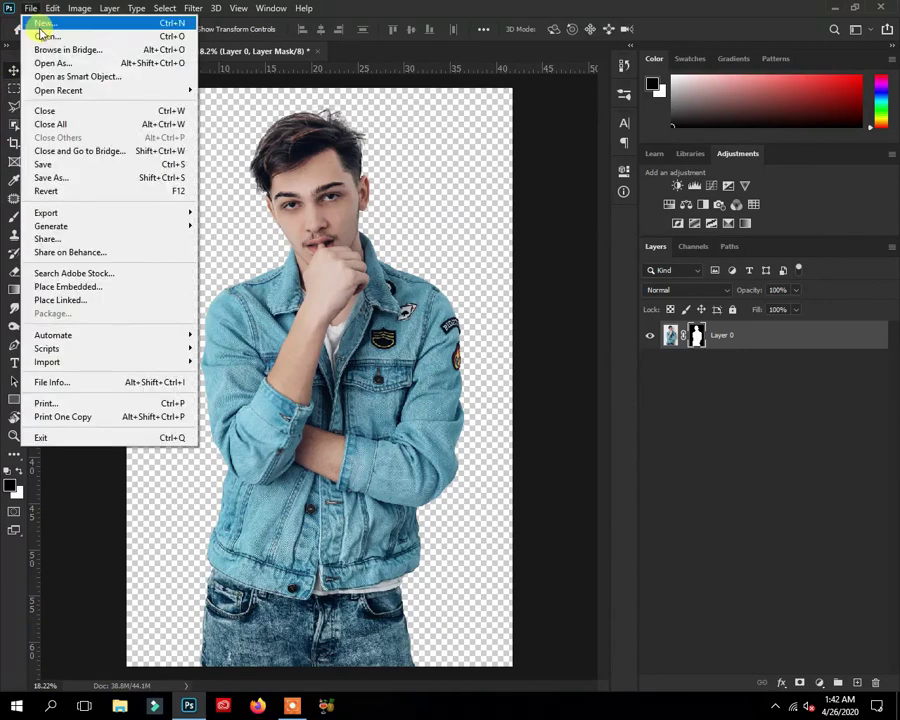
{"action": "left_click", "coordinate": [44, 36]}
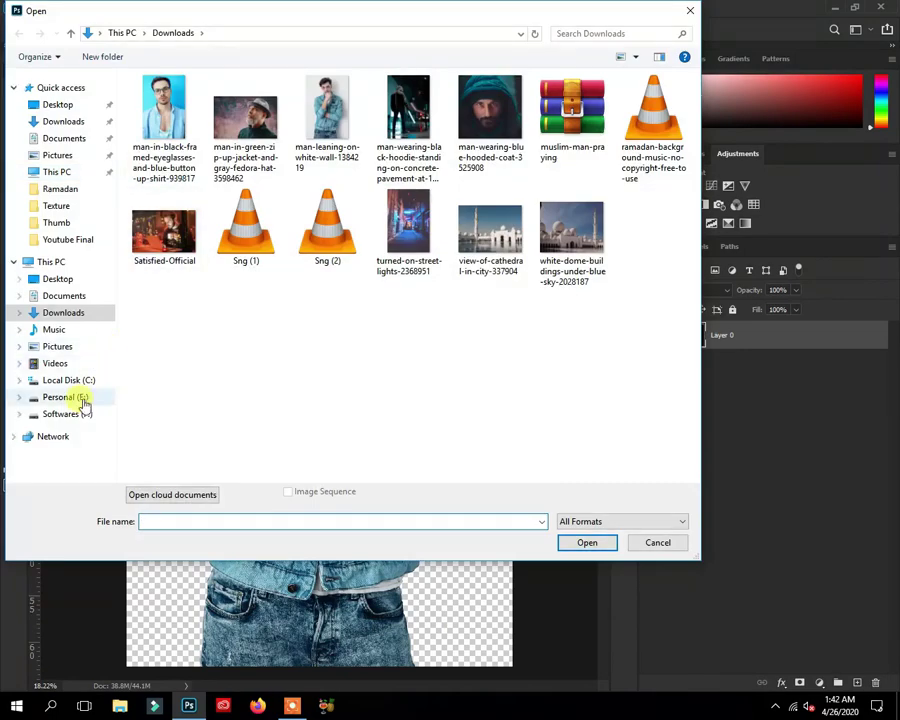
{"action": "left_click", "coordinate": [82, 399]}
{"action": "double_click", "coordinate": [160, 155]}
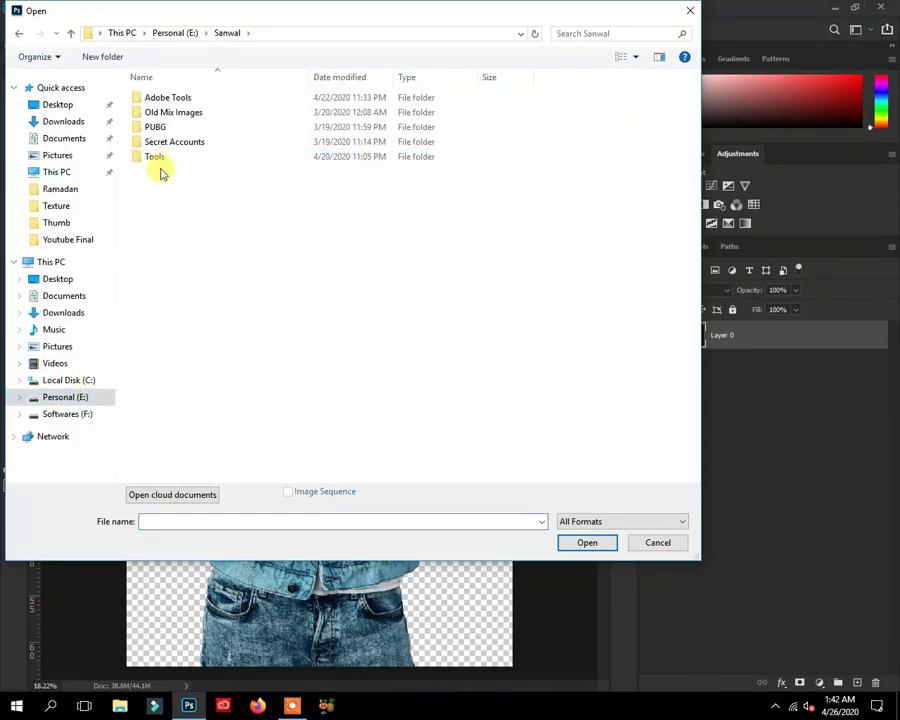
{"action": "double_click", "coordinate": [157, 160]}
{"action": "scroll", "coordinate": [416, 392], "scroll_direction": "down", "scroll_amount": 3}
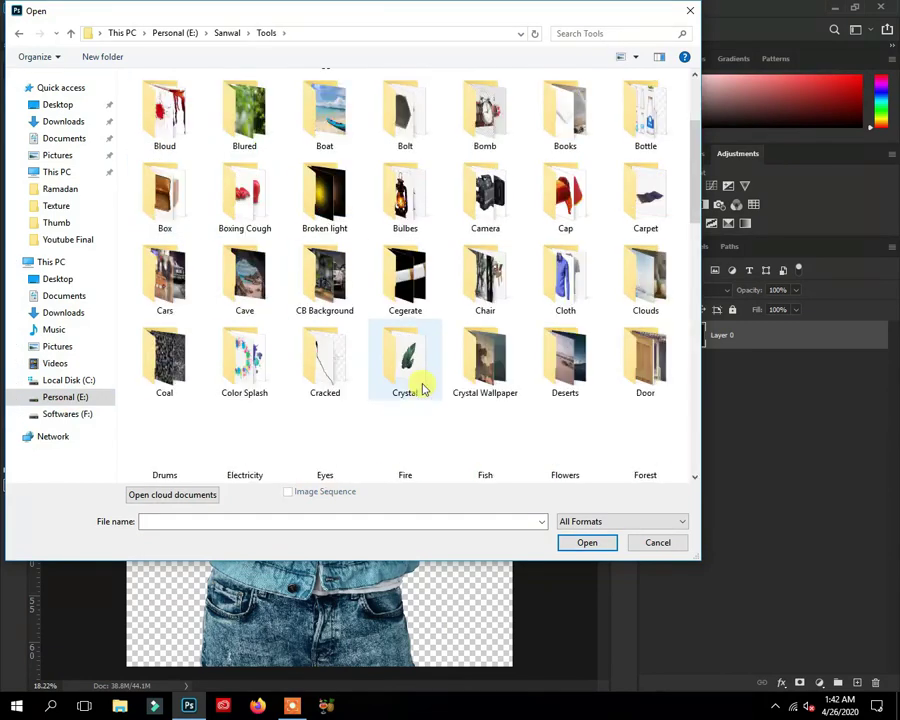
{"action": "scroll", "coordinate": [416, 385], "scroll_direction": "down", "scroll_amount": 5}
{"action": "scroll", "coordinate": [420, 384], "scroll_direction": "down", "scroll_amount": 5}
{"action": "scroll", "coordinate": [430, 375], "scroll_direction": "up", "scroll_amount": 3}
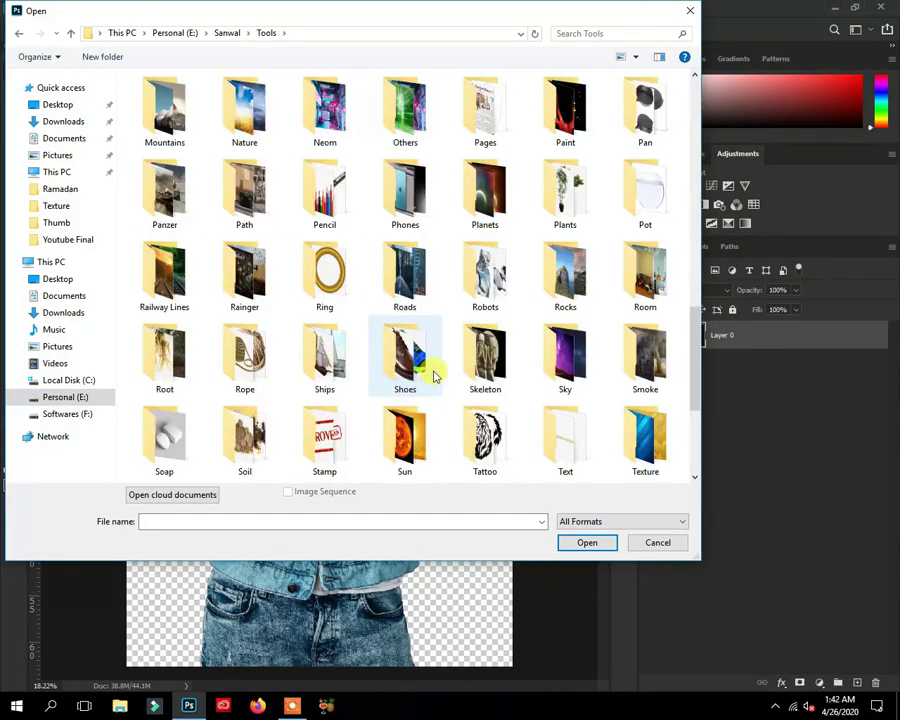
{"action": "double_click", "coordinate": [645, 435]}
{"action": "scroll", "coordinate": [270, 345], "scroll_direction": "down", "scroll_amount": 5}
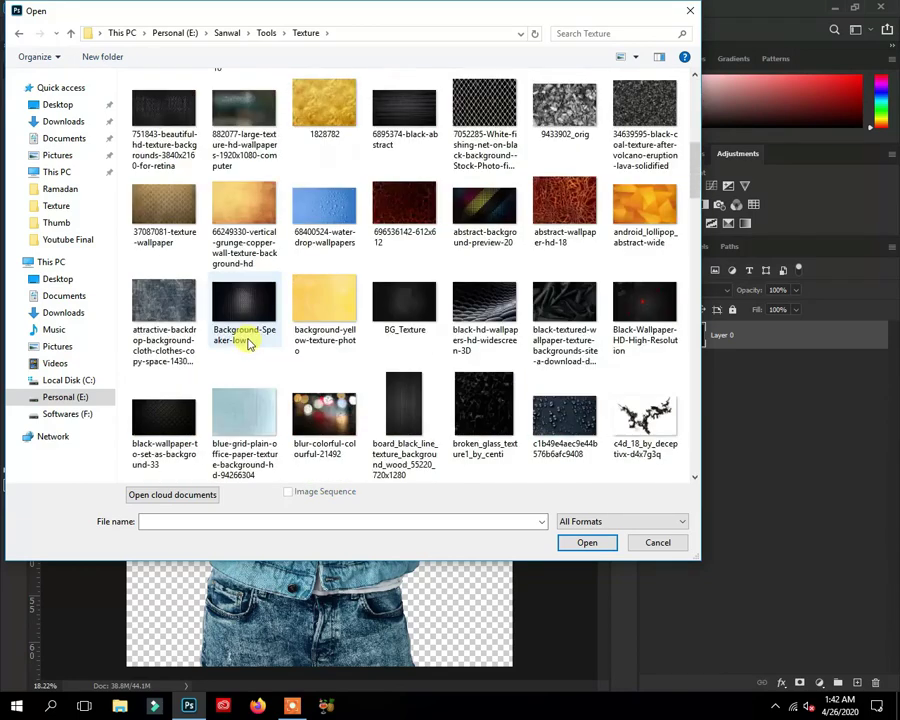
{"action": "scroll", "coordinate": [255, 340], "scroll_direction": "down", "scroll_amount": 5}
{"action": "scroll", "coordinate": [284, 332], "scroll_direction": "down", "scroll_amount": 10}
{"action": "scroll", "coordinate": [287, 332], "scroll_direction": "down", "scroll_amount": 2}
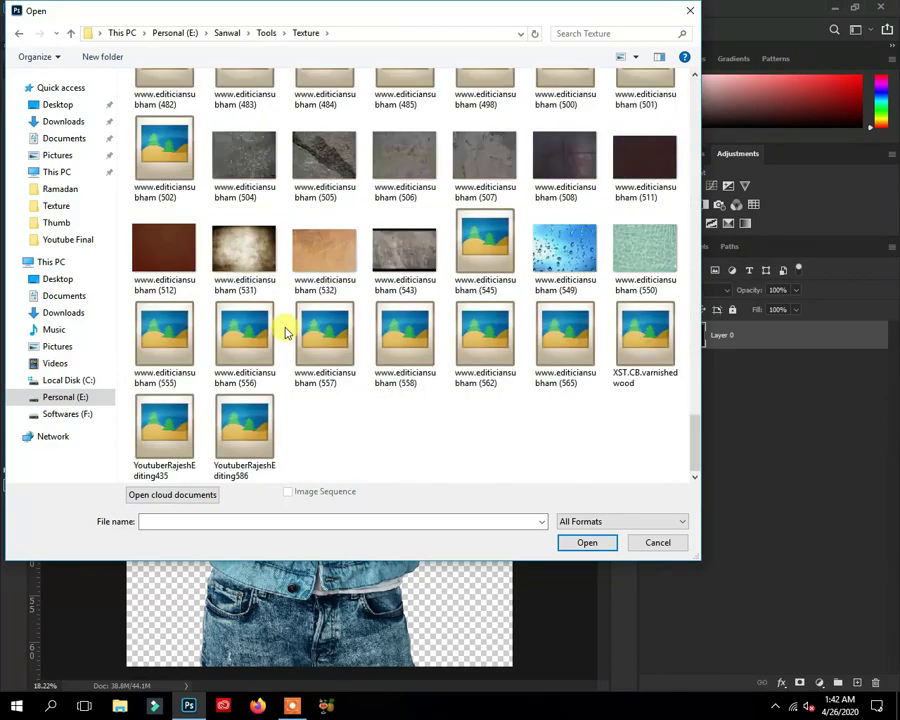
{"action": "double_click", "coordinate": [566, 344]}
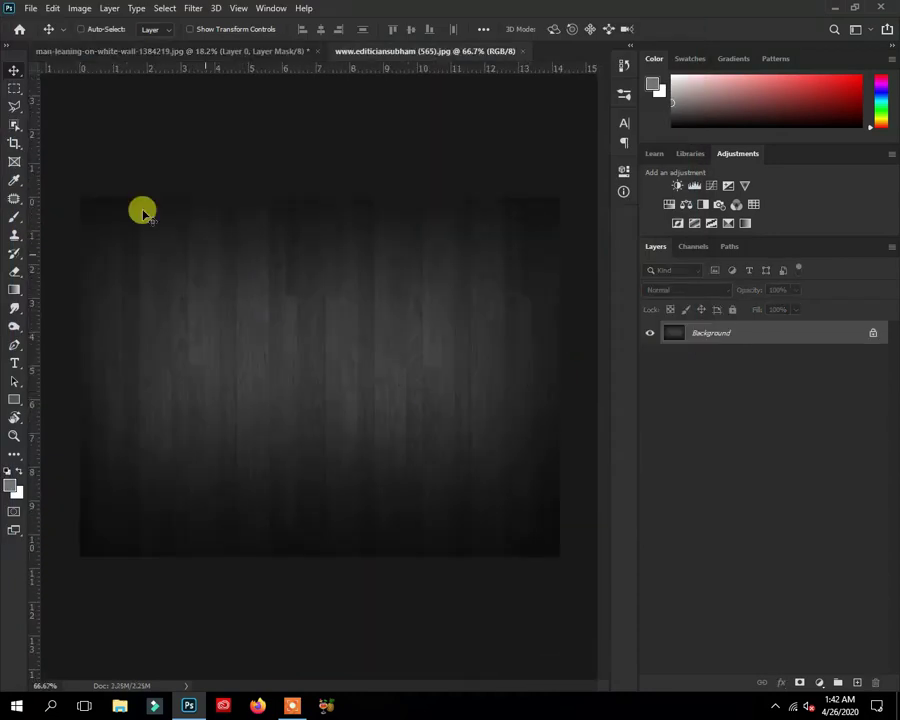
Back in the man's photo, crop a little off the right side.
{"action": "left_click", "coordinate": [60, 50]}
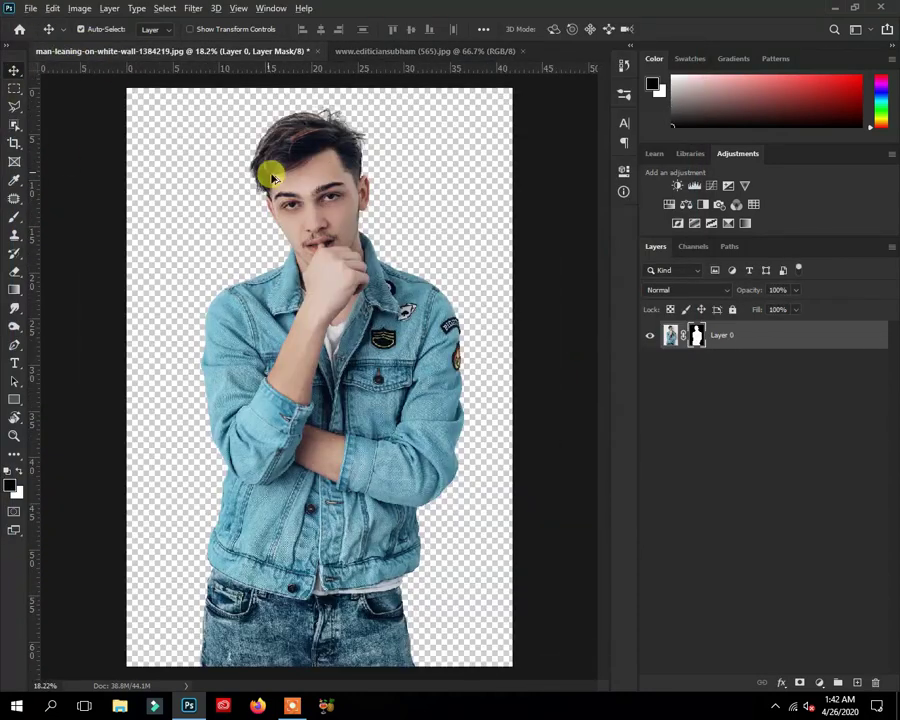
{"action": "scroll", "coordinate": [270, 178], "scroll_direction": "down", "scroll_amount": 2}
{"action": "left_click", "coordinate": [21, 139]}
{"action": "left_click_drag", "start_coordinate": [437, 372], "coordinate": [417, 372]}
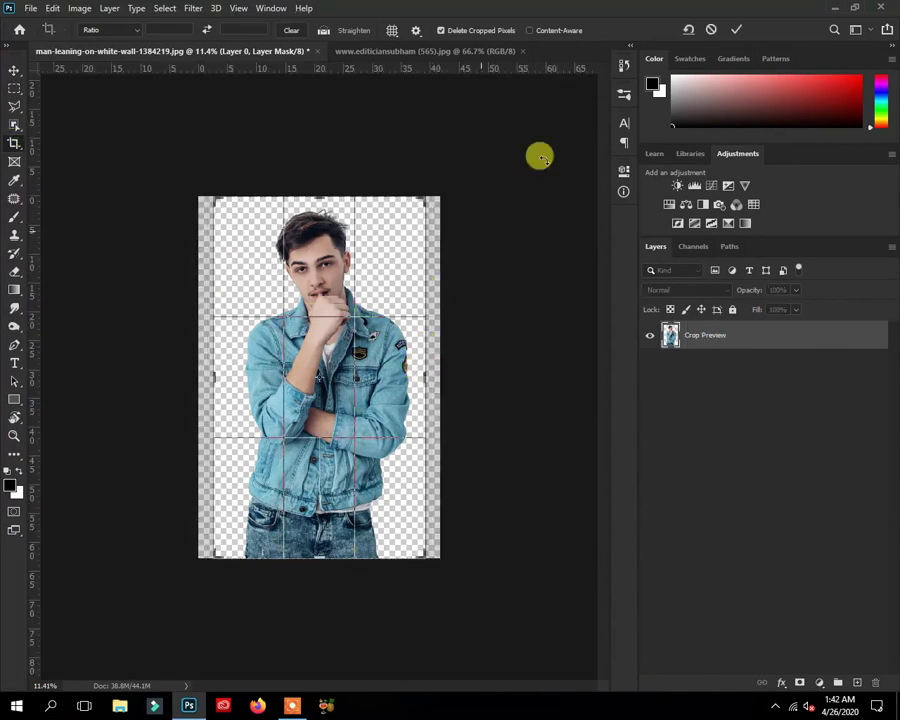
{"action": "left_click", "coordinate": [739, 28]}
Scale the cut-out man down to about 68.5% and move him to the canvas bottom.
{"action": "left_click", "coordinate": [14, 70]}
{"action": "key", "text": "ctrl+t"}
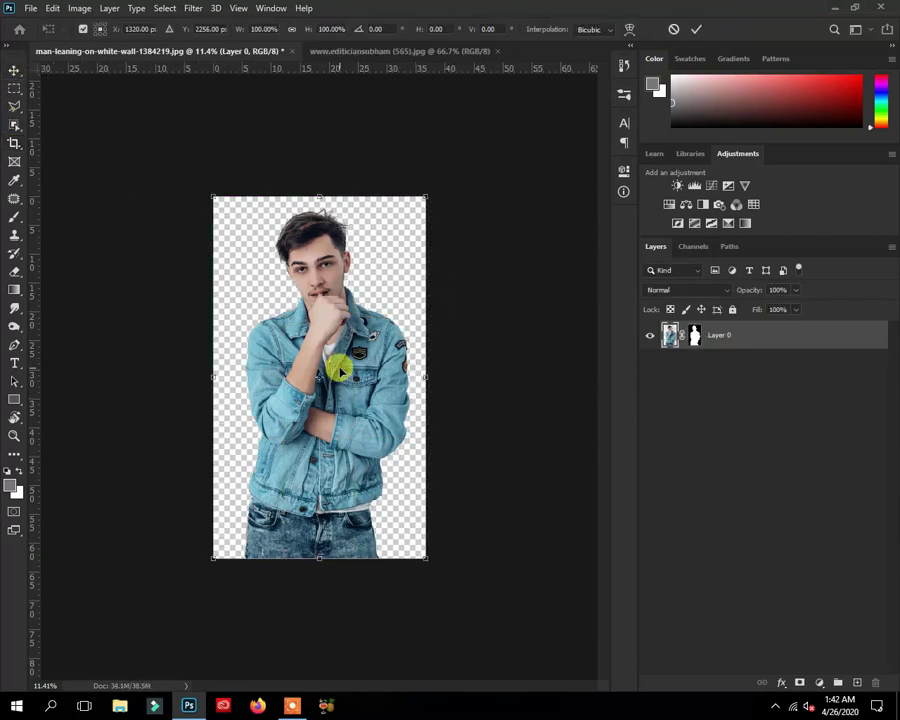
{"action": "left_click_drag", "start_coordinate": [426, 558], "coordinate": [396, 508]}
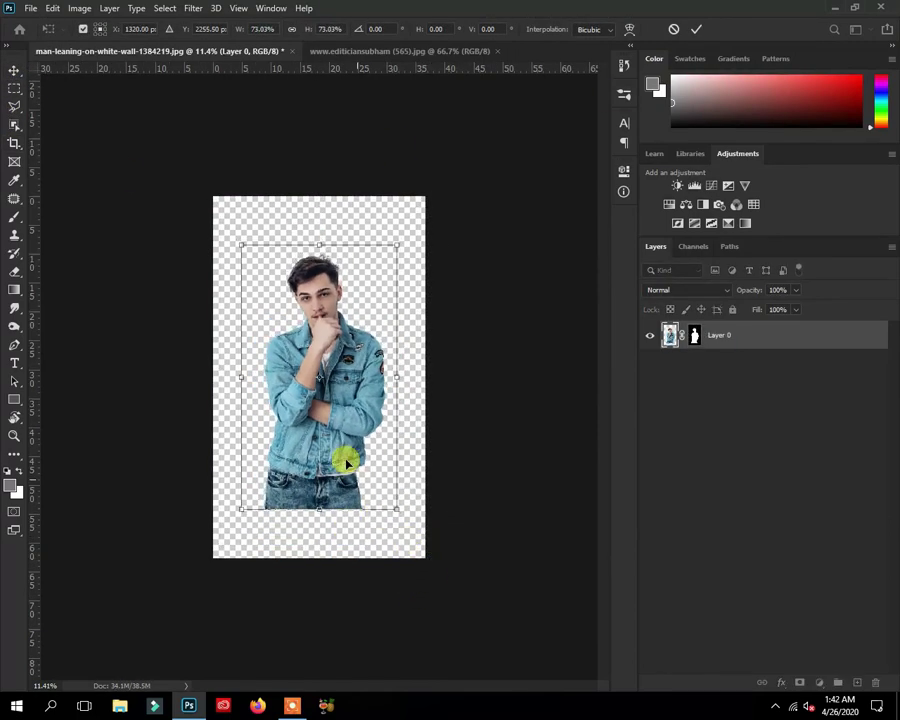
{"action": "left_click_drag", "start_coordinate": [346, 462], "coordinate": [347, 505]}
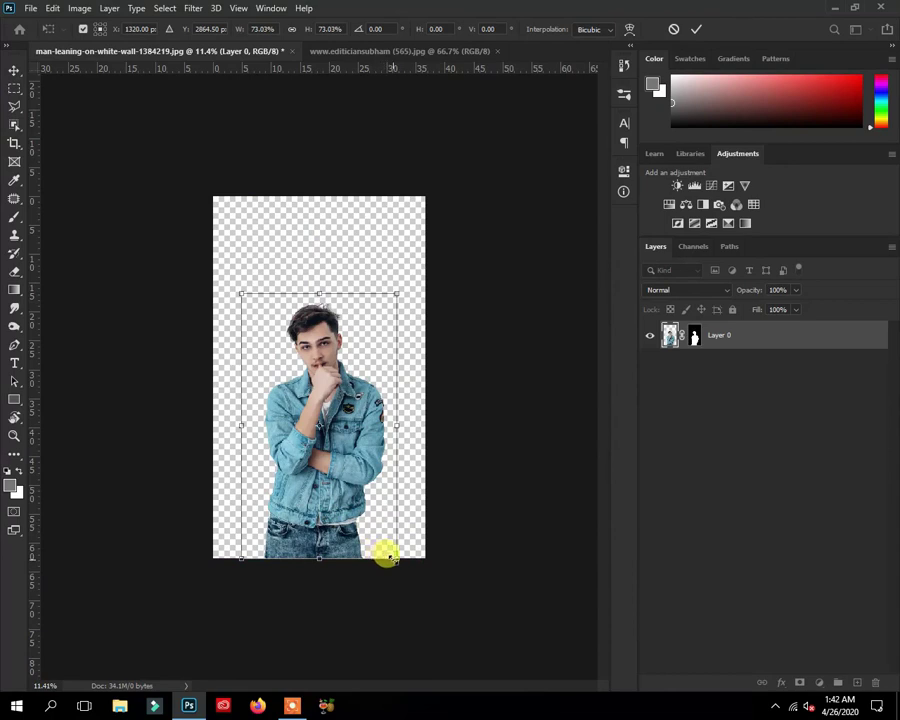
{"action": "left_click_drag", "start_coordinate": [387, 556], "coordinate": [362, 526]}
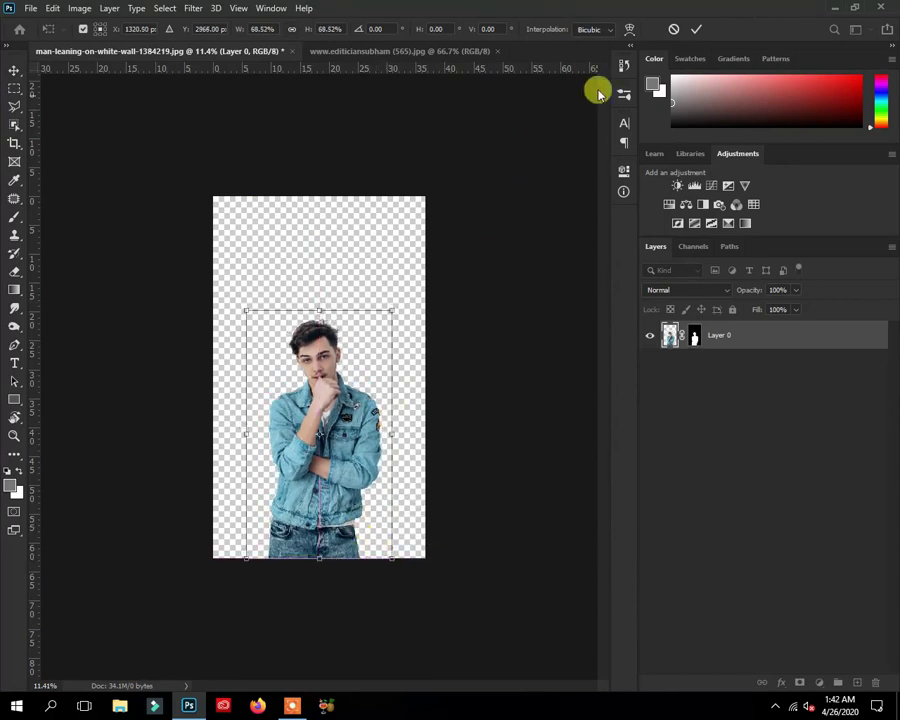
{"action": "left_click", "coordinate": [694, 30]}
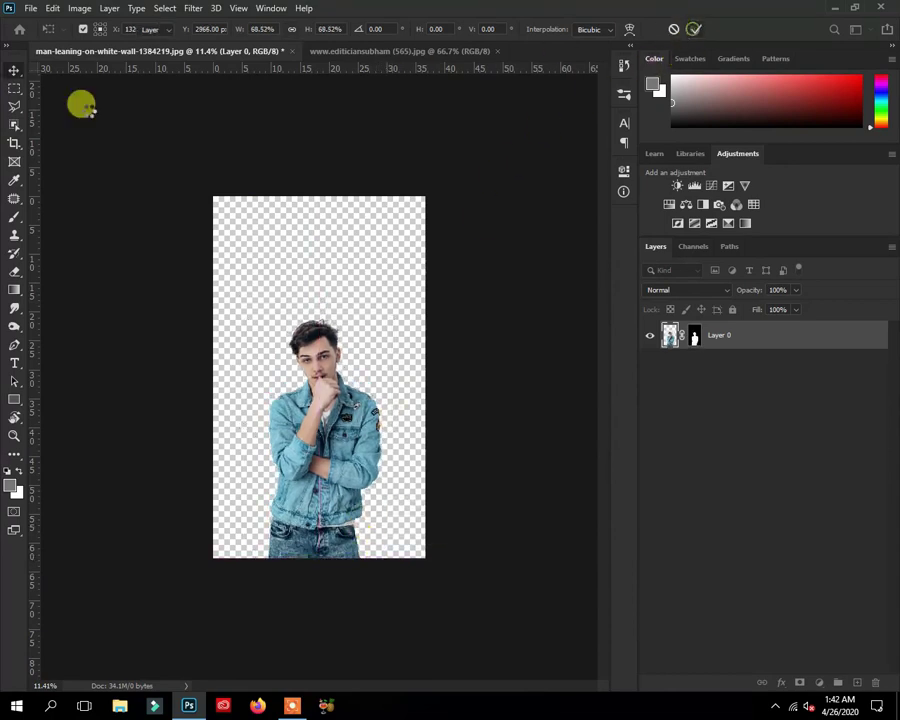
Crop away the empty top of the canvas and widen it on both sides.
{"action": "left_click", "coordinate": [13, 142]}
{"action": "left_click_drag", "start_coordinate": [315, 193], "coordinate": [324, 232]}
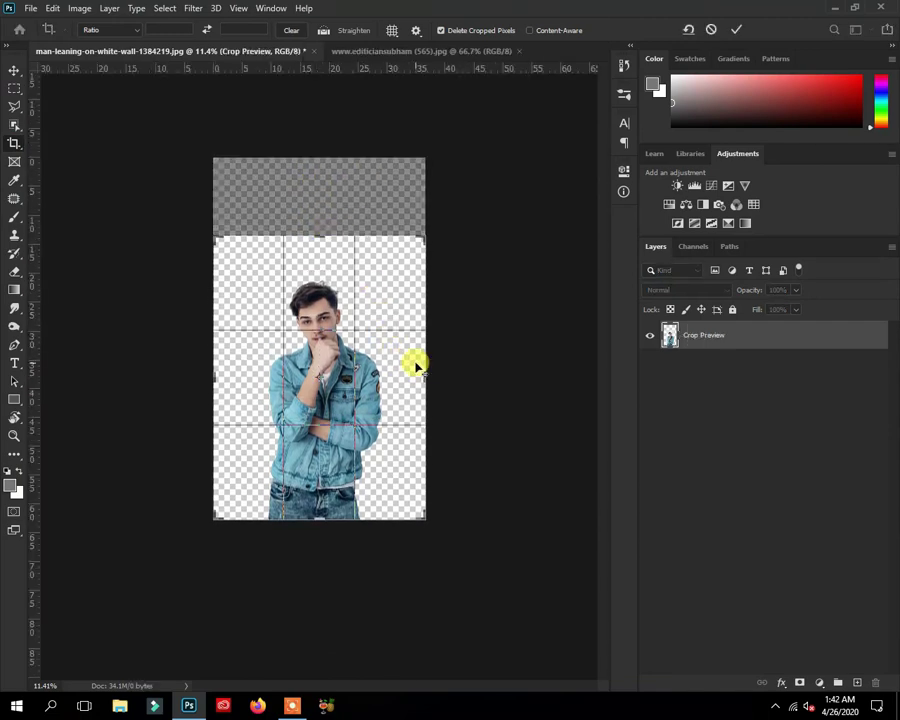
{"action": "left_click_drag", "start_coordinate": [420, 373], "coordinate": [443, 370]}
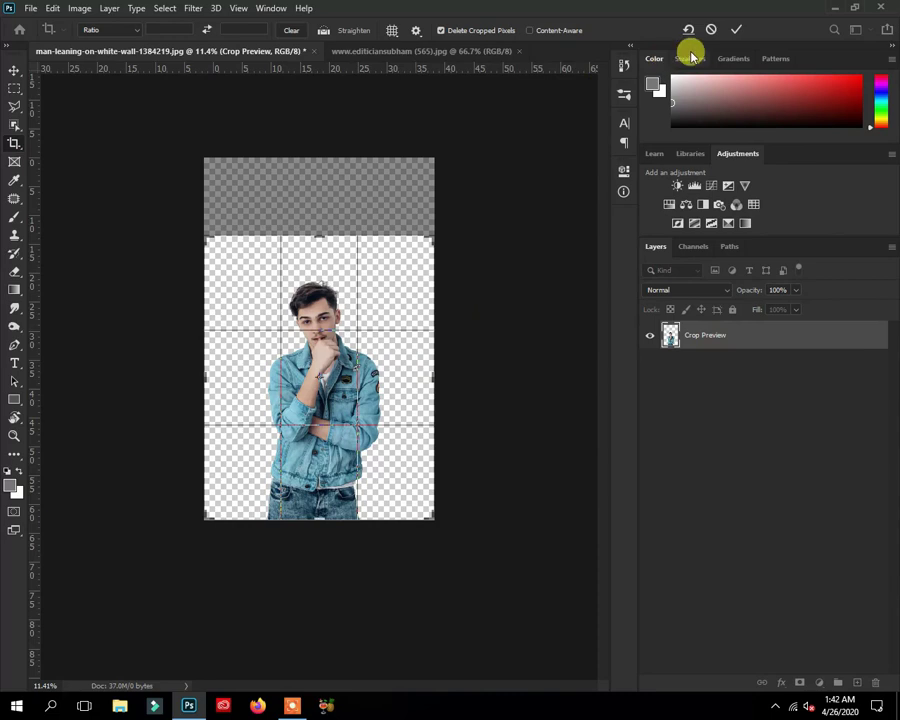
{"action": "key", "text": "Return"}
{"action": "scroll", "coordinate": [320, 372], "scroll_direction": "up", "scroll_amount": 3, "text": "alt"}
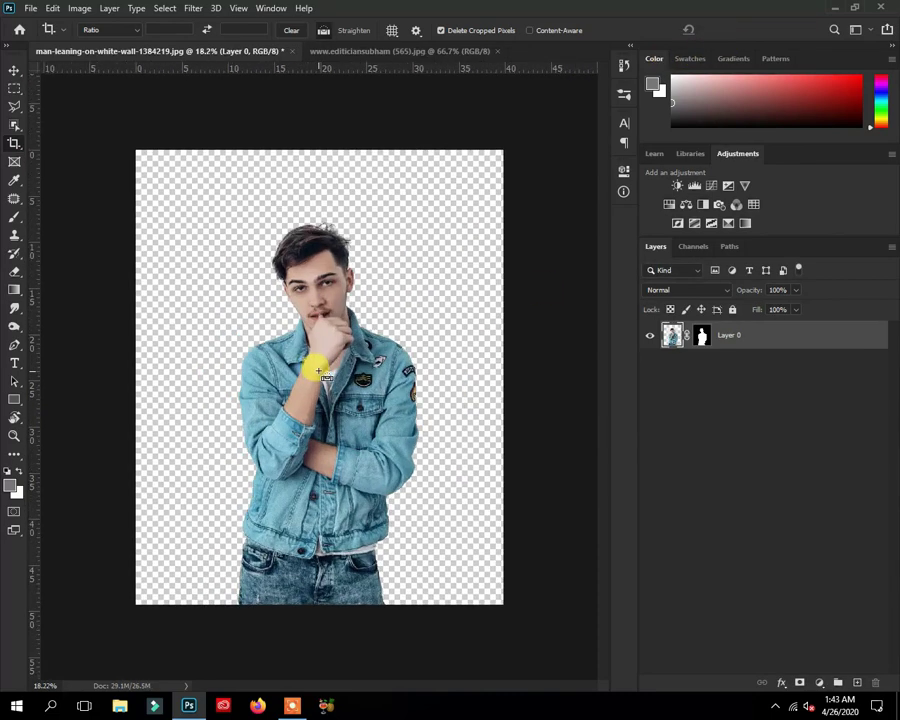
Drag the wood texture into the man's document and place it below Layer 0.
{"action": "left_click", "coordinate": [14, 70]}
{"action": "left_click", "coordinate": [323, 52]}
{"action": "mouse_move", "coordinate": [330, 207]}
{"action": "left_mouse_down"}
{"action": "mouse_move", "coordinate": [255, 50]}
{"action": "mouse_move", "coordinate": [354, 315]}
{"action": "left_mouse_up"}
{"action": "left_click_drag", "start_coordinate": [693, 333], "coordinate": [703, 428]}
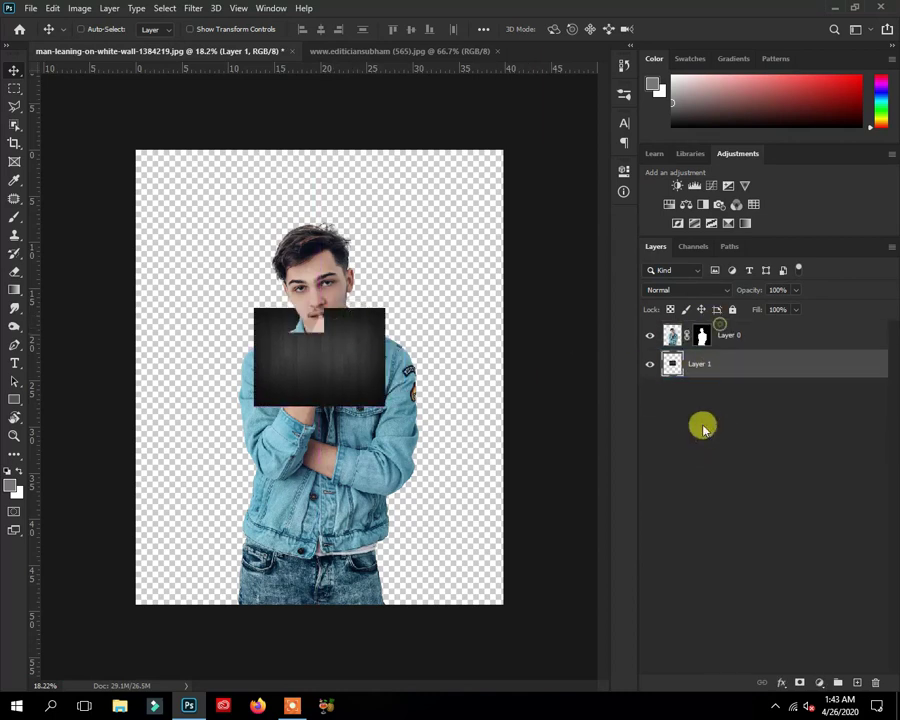
Enlarge the wood texture and rotate it 90° so it covers the background.
{"action": "key", "text": "ctrl+t"}
{"action": "left_click_drag", "start_coordinate": [383, 404], "coordinate": [605, 600]}
{"action": "left_click_drag", "start_coordinate": [520, 446], "coordinate": [500, 466]}
{"action": "key", "text": "ctrl+minus"}
{"action": "mouse_move", "coordinate": [507, 231]}
{"action": "left_mouse_down"}
{"action": "mouse_move", "coordinate": [443, 524]}
{"action": "mouse_move", "coordinate": [406, 480]}
{"action": "left_mouse_up"}
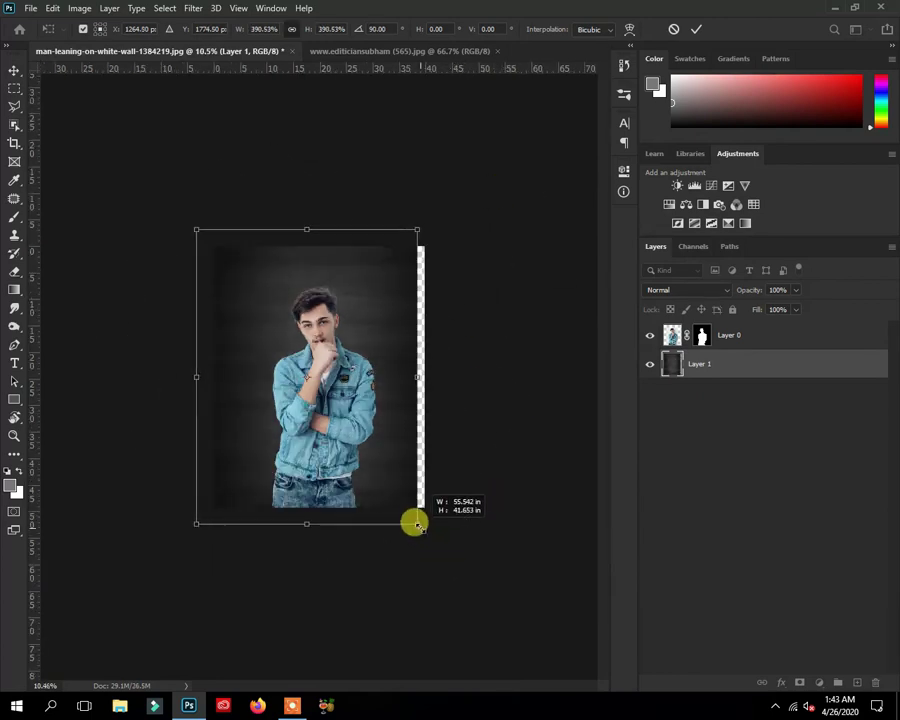
{"action": "right_click", "coordinate": [399, 447]}
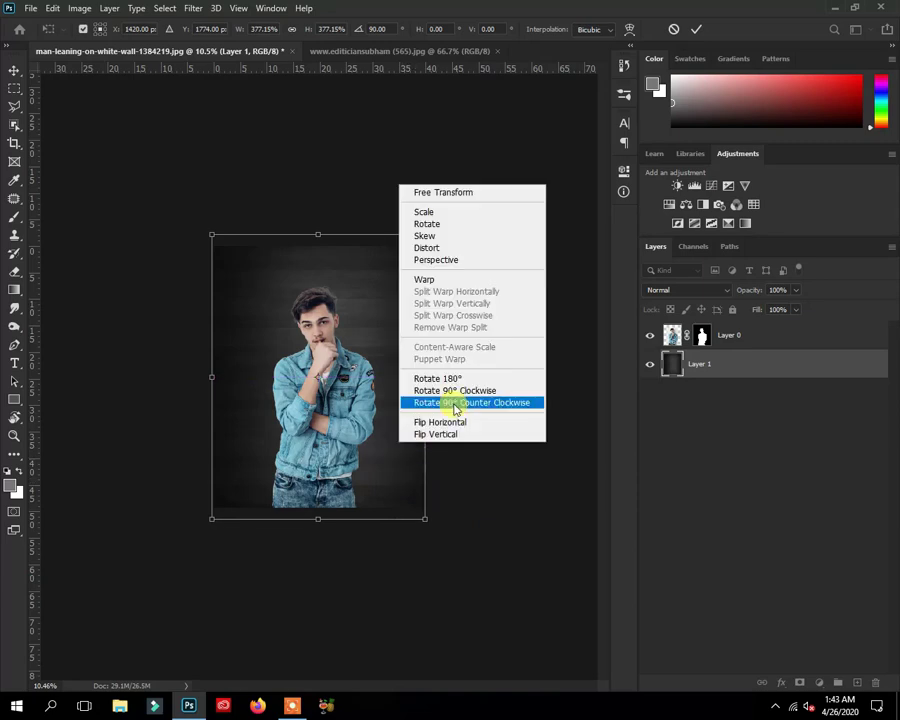
{"action": "left_click", "coordinate": [679, 30]}
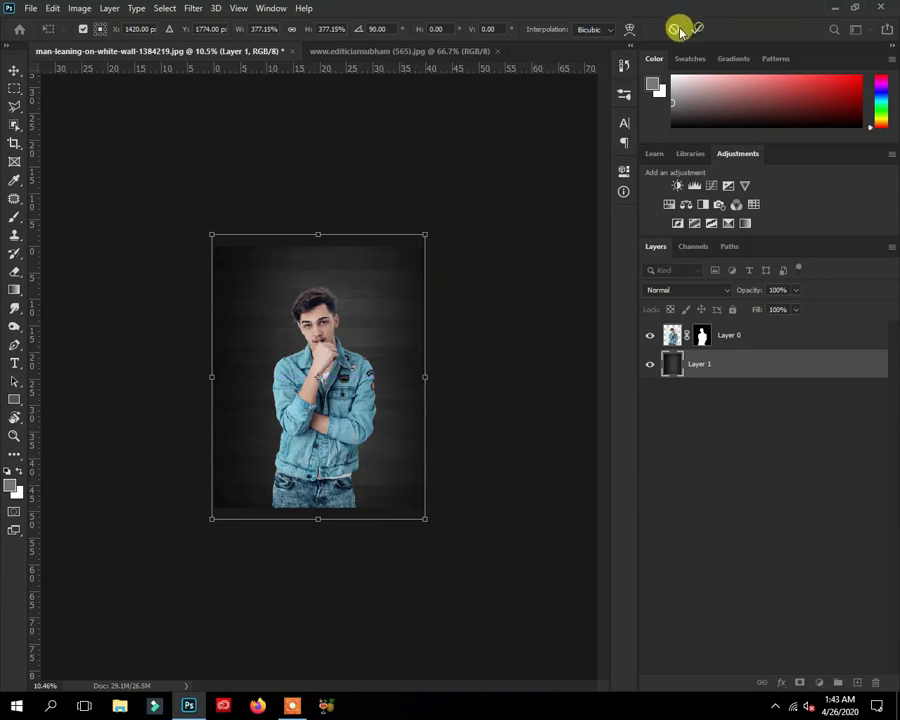
{"action": "left_click", "coordinate": [699, 30]}
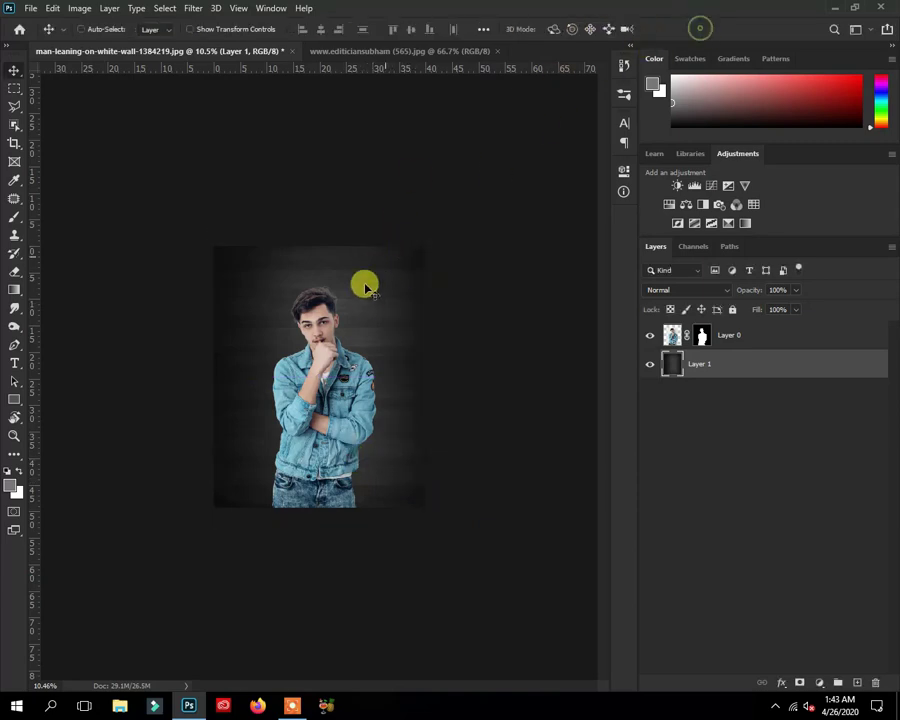
{"action": "scroll", "coordinate": [338, 340], "scroll_direction": "up", "scroll_amount": 2}
{"action": "scroll", "coordinate": [336, 342], "scroll_direction": "up", "scroll_amount": 3}
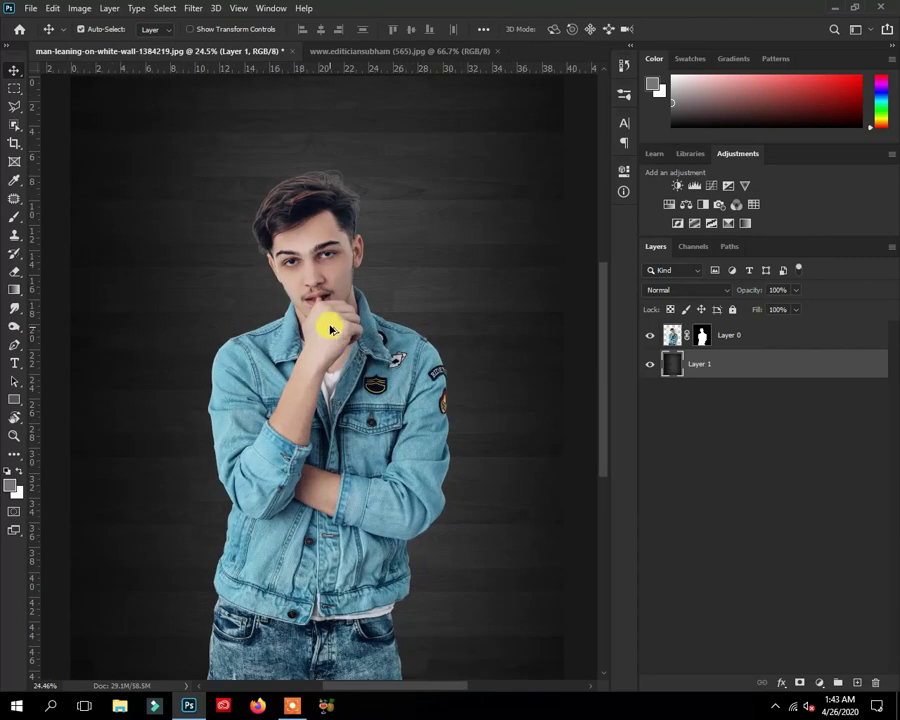
{"action": "scroll", "coordinate": [330, 330], "scroll_direction": "down", "scroll_amount": 1}
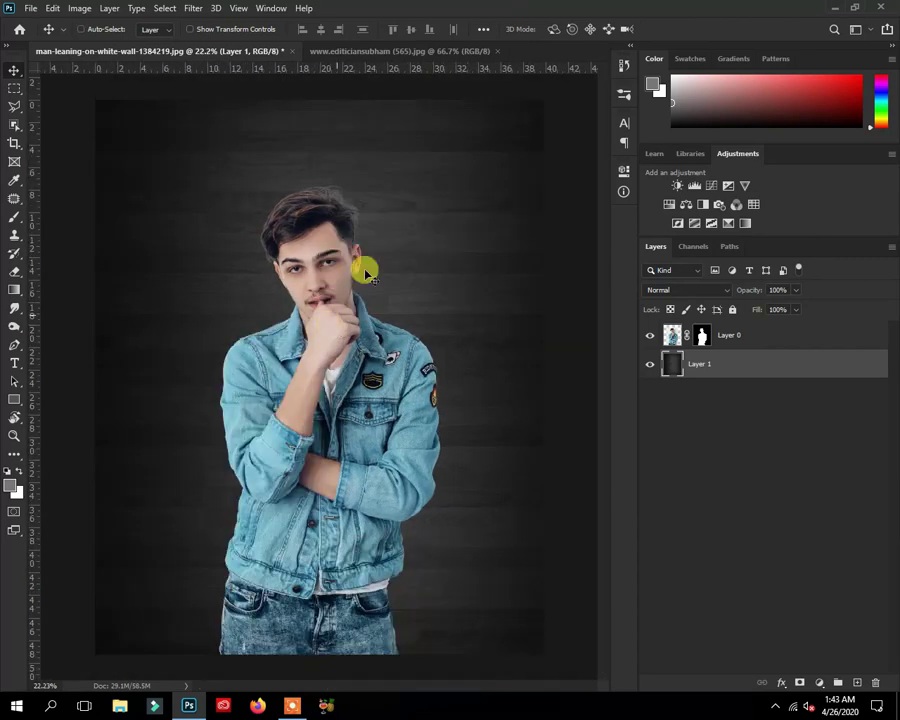
{"action": "left_click", "coordinate": [801, 343]}
Apply a Drop Shadow to Layer 0: opacity 63%, distance 69 px, size 250 px.
{"action": "left_click", "coordinate": [788, 684]}
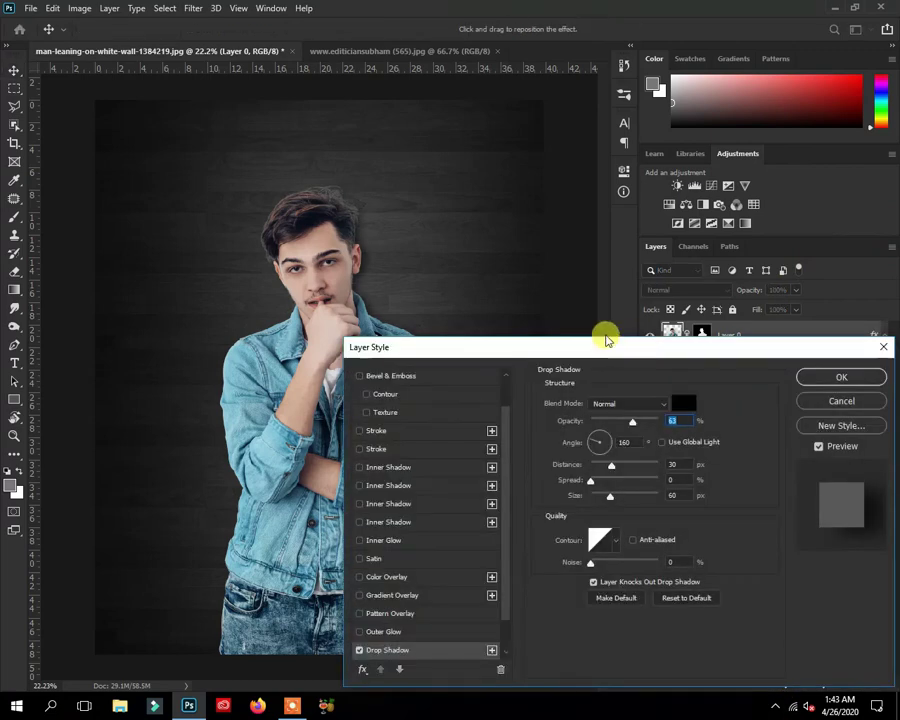
{"action": "left_click_drag", "start_coordinate": [606, 340], "coordinate": [728, 234]}
{"action": "mouse_move", "coordinate": [754, 316]}
{"action": "left_mouse_down"}
{"action": "mouse_move", "coordinate": [790, 320]}
{"action": "mouse_move", "coordinate": [755, 316]}
{"action": "left_mouse_up"}
{"action": "mouse_move", "coordinate": [733, 359]}
{"action": "left_mouse_down"}
{"action": "mouse_move", "coordinate": [776, 366]}
{"action": "mouse_move", "coordinate": [760, 362]}
{"action": "mouse_move", "coordinate": [785, 388]}
{"action": "mouse_move", "coordinate": [754, 359]}
{"action": "mouse_move", "coordinate": [752, 321]}
{"action": "left_mouse_up"}
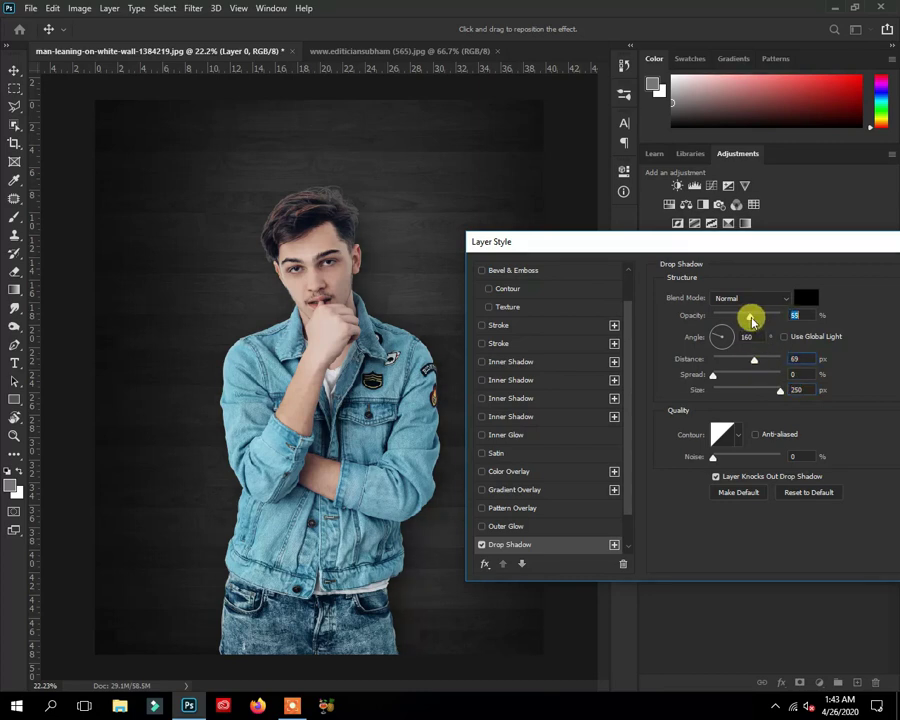
{"action": "left_click_drag", "start_coordinate": [746, 243], "coordinate": [614, 477]}
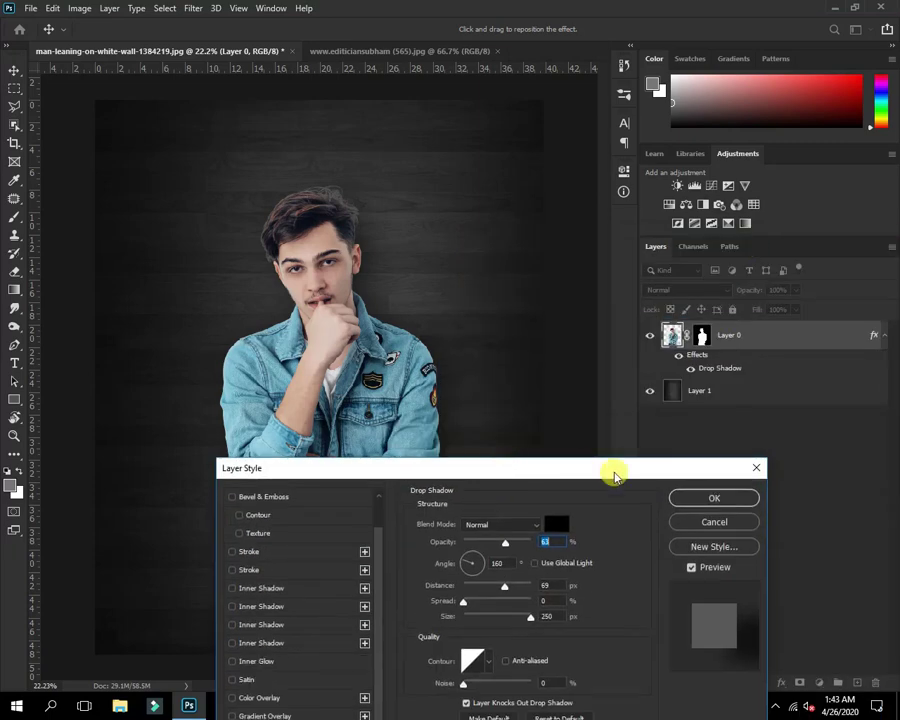
{"action": "left_click", "coordinate": [735, 497]}
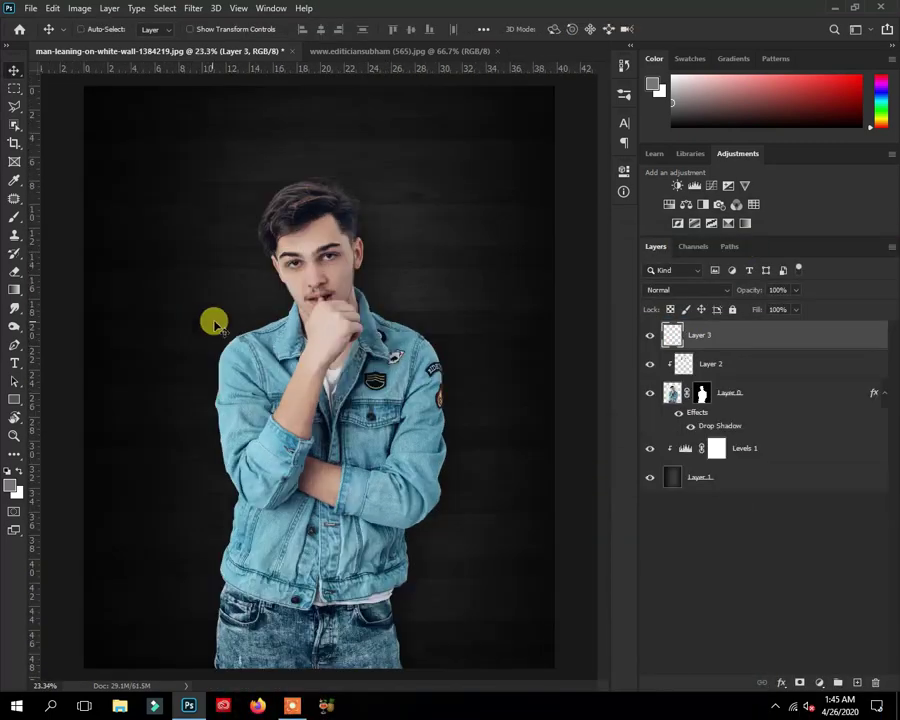
{"action": "scroll", "coordinate": [215, 325], "scroll_direction": "up", "scroll_amount": 2}
{"action": "scroll", "coordinate": [150, 280], "scroll_direction": "up", "scroll_amount": 3}
{"action": "left_click", "coordinate": [12, 218]}
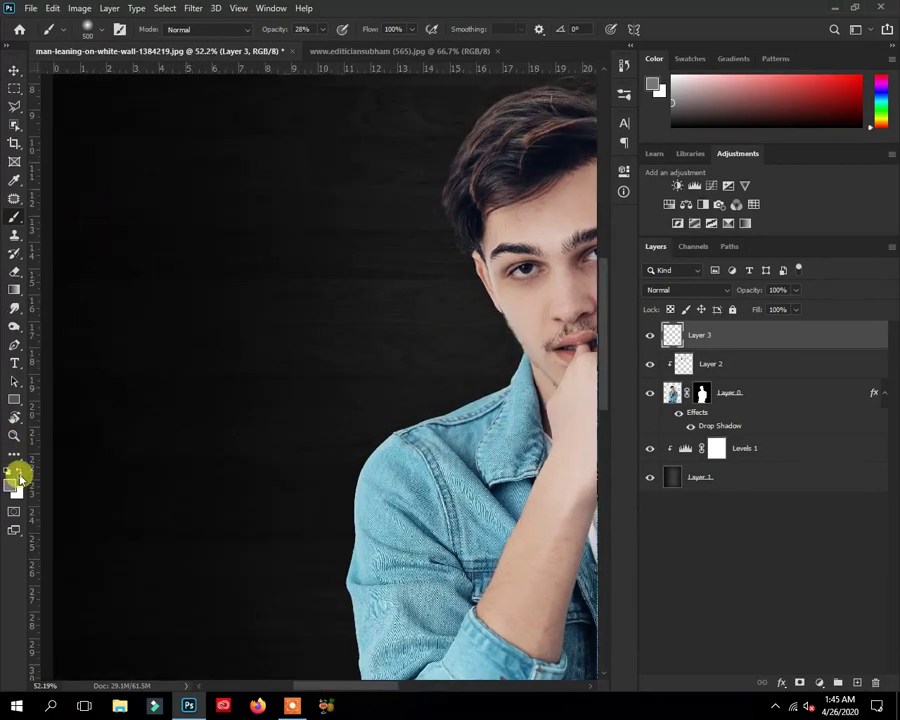
{"action": "key", "text": "bracketleft"}
{"action": "key", "text": "bracketleft"}
{"action": "key", "text": "bracketleft"}
{"action": "key", "text": "bracketleft"}
{"action": "key", "text": "bracketleft"}
{"action": "key", "text": "bracketleft"}
{"action": "key", "text": "bracketleft"}
{"action": "key", "text": "bracketleft"}
{"action": "left_click", "coordinate": [330, 36]}
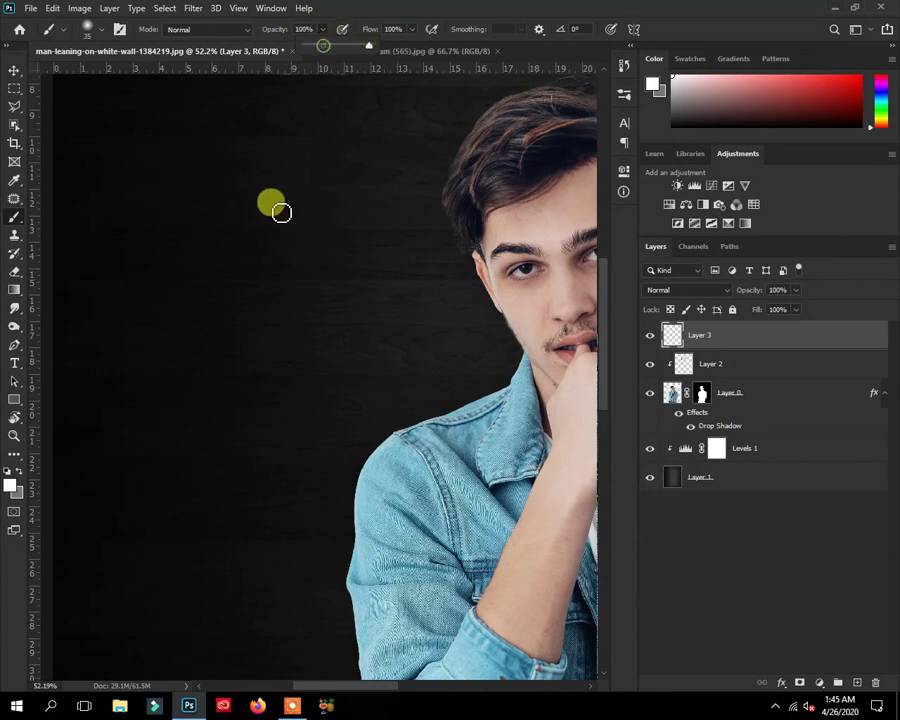
{"action": "left_click_drag", "start_coordinate": [281, 212], "coordinate": [257, 378]}
{"action": "key", "text": "ctrl+z"}
{"action": "right_click", "coordinate": [265, 222]}
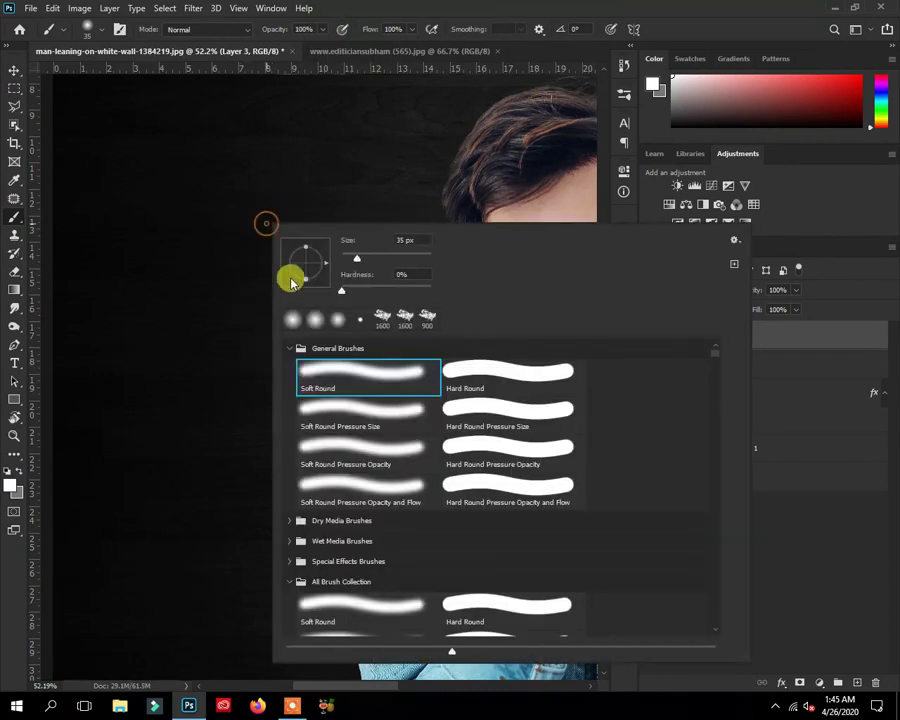
{"action": "left_click_drag", "start_coordinate": [350, 262], "coordinate": [344, 262]}
{"action": "mouse_move", "coordinate": [207, 177]}
{"action": "left_mouse_down"}
{"action": "mouse_move", "coordinate": [201, 241]}
{"action": "mouse_move", "coordinate": [222, 324]}
{"action": "left_mouse_up"}
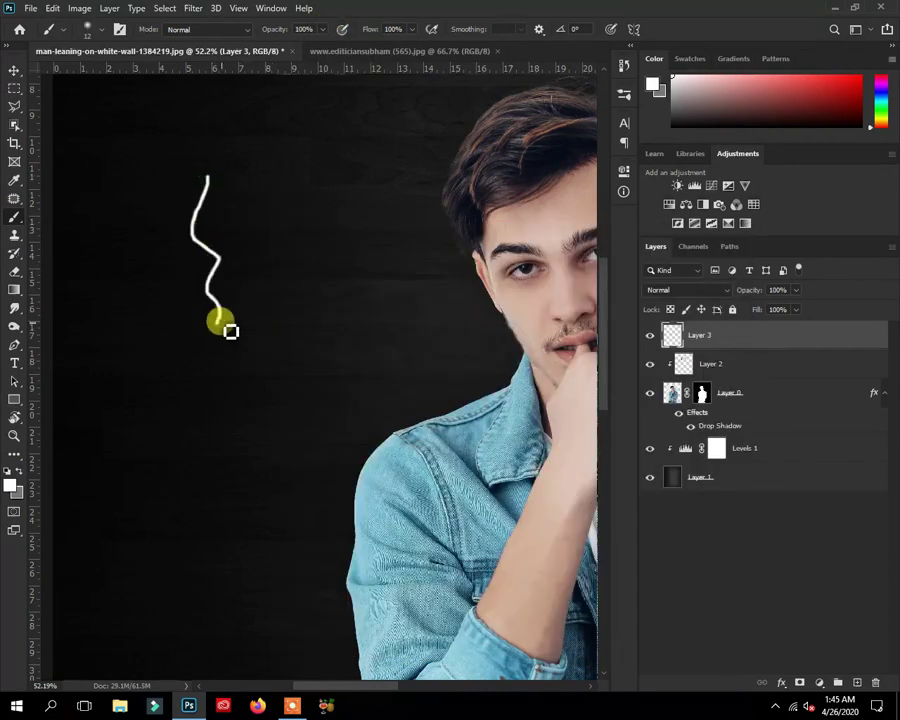
{"action": "left_click_drag", "start_coordinate": [243, 160], "coordinate": [227, 311]}
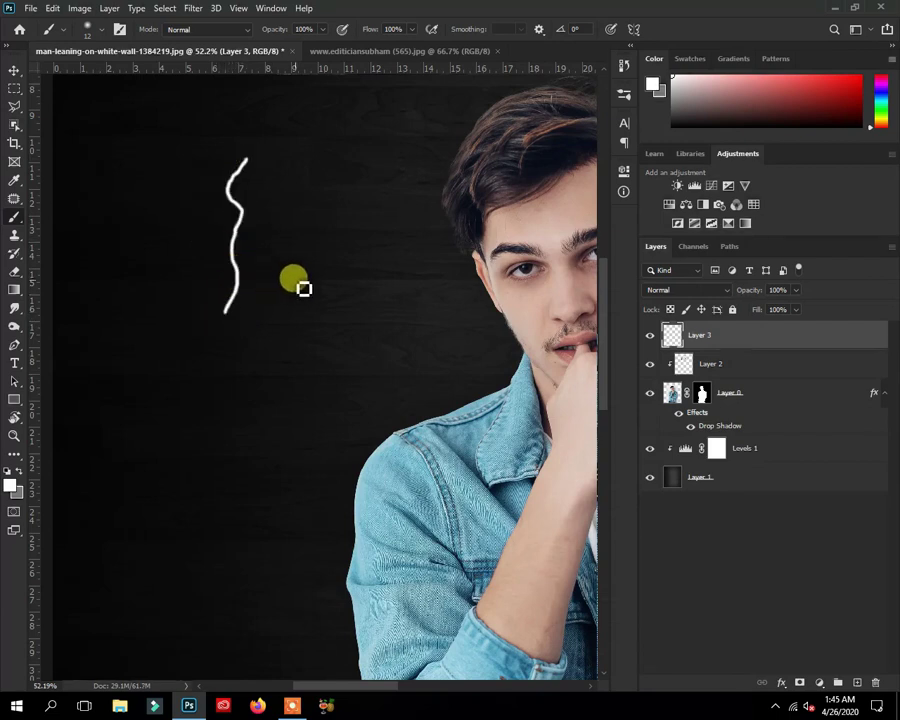
{"action": "key", "text": "ctrl+z"}
{"action": "key", "text": "ctrl+z"}
{"action": "left_click", "coordinate": [249, 207]}
{"action": "left_click", "coordinate": [246, 338], "text": "shift"}
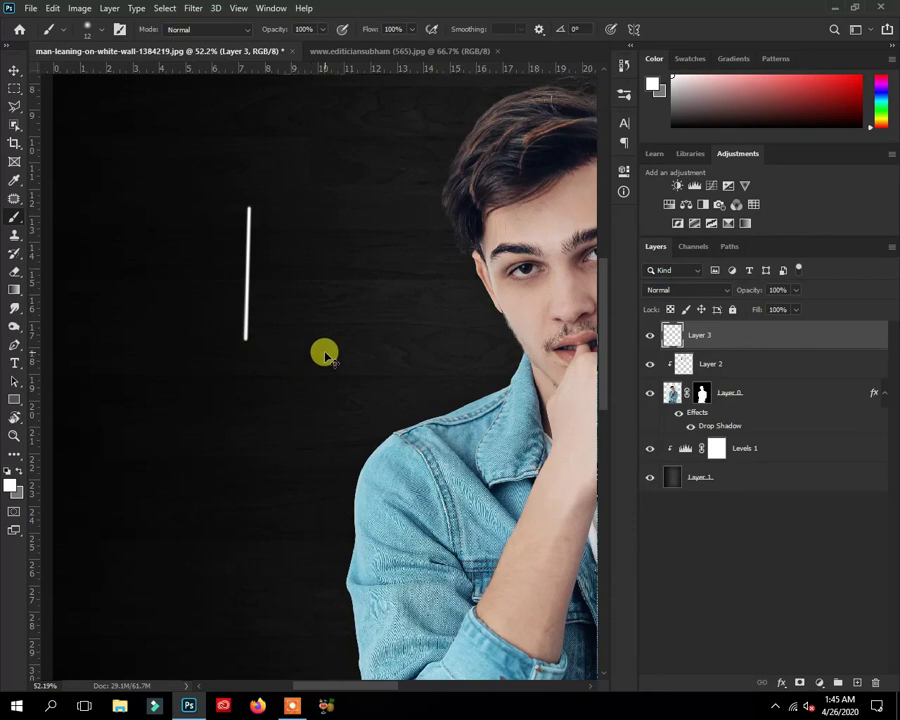
{"action": "key", "text": "ctrl+z"}
{"action": "scroll", "coordinate": [370, 380], "scroll_direction": "up", "scroll_amount": 3}
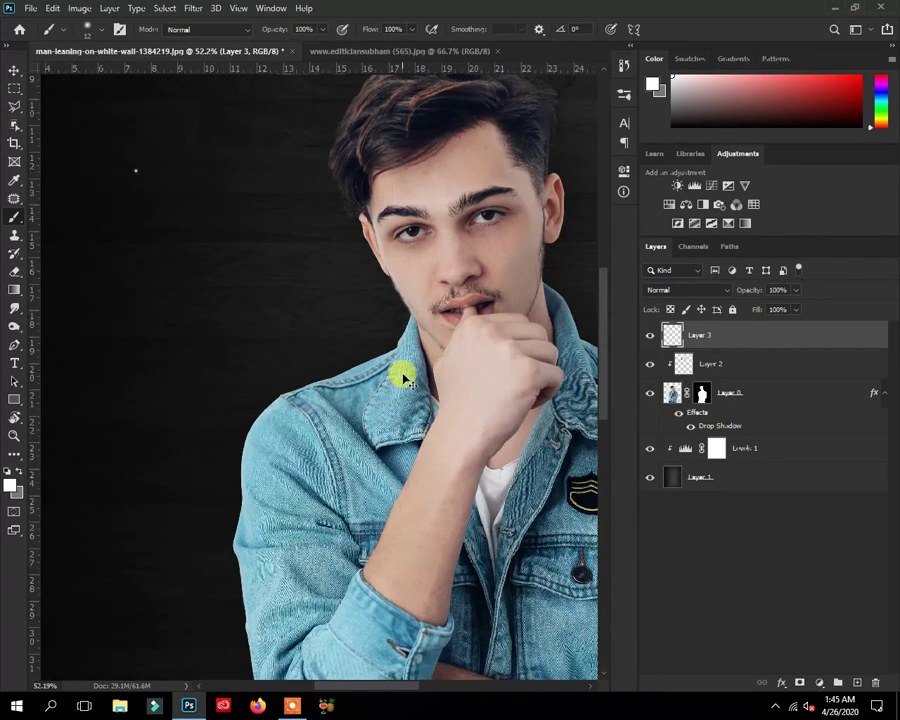
{"action": "key", "text": "p"}
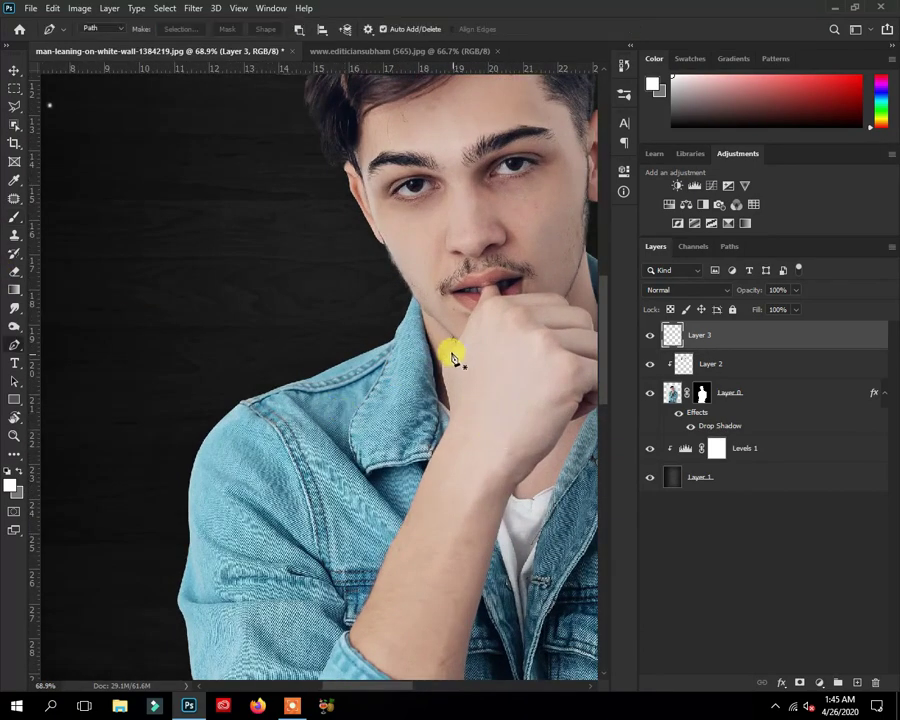
Trace a path along the jacket collar edge with the Pen tool.
{"action": "scroll", "coordinate": [452, 355], "scroll_direction": "up", "scroll_amount": 2}
{"action": "scroll", "coordinate": [434, 340], "scroll_direction": "up", "scroll_amount": 2}
{"action": "left_click", "coordinate": [277, 572]}
{"action": "left_click", "coordinate": [436, 567]}
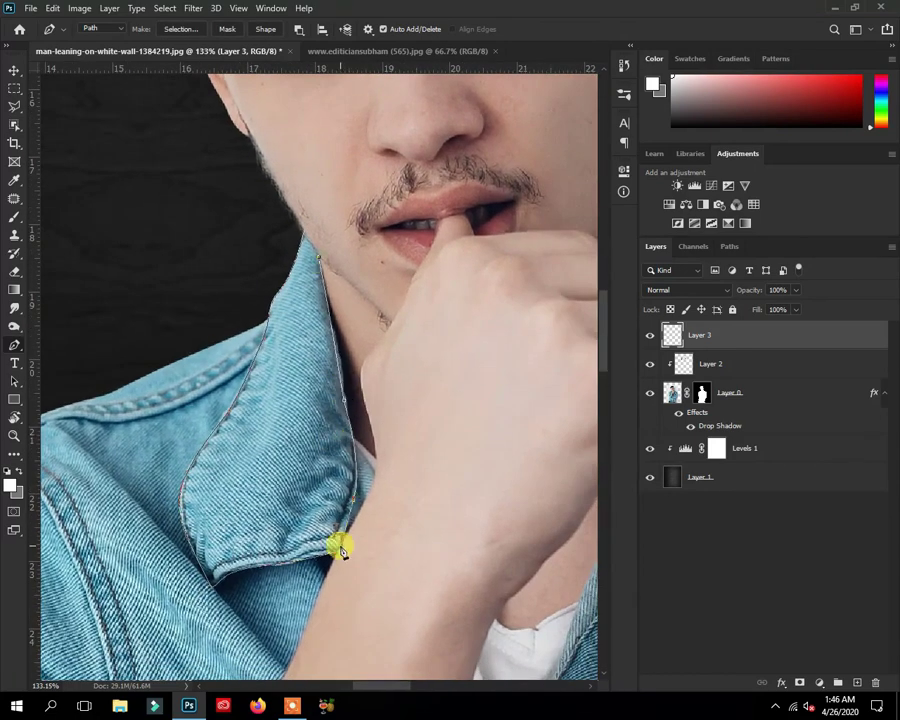
Trace the gold-striped chest patch outline with five anchor points.
{"action": "scroll", "coordinate": [340, 548], "scroll_direction": "down", "scroll_amount": 1}
{"action": "scroll", "coordinate": [250, 425], "scroll_direction": "left", "scroll_amount": 2}
{"action": "scroll", "coordinate": [245, 420], "scroll_direction": "down", "scroll_amount": 1}
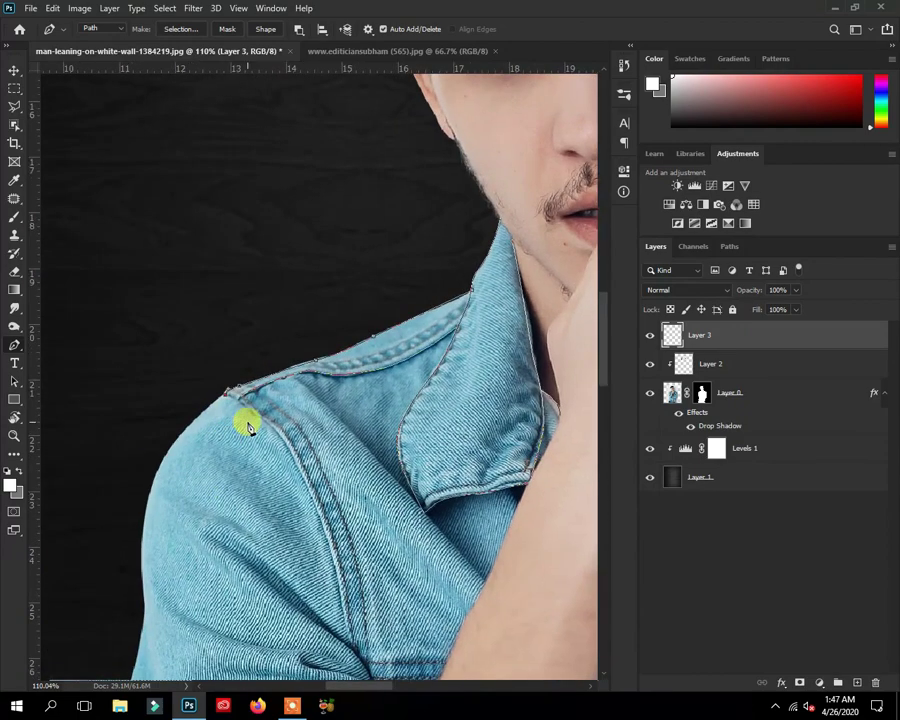
{"action": "scroll", "coordinate": [350, 550], "scroll_direction": "down", "scroll_amount": 1}
{"action": "scroll", "coordinate": [245, 458], "scroll_direction": "up", "scroll_amount": 1}
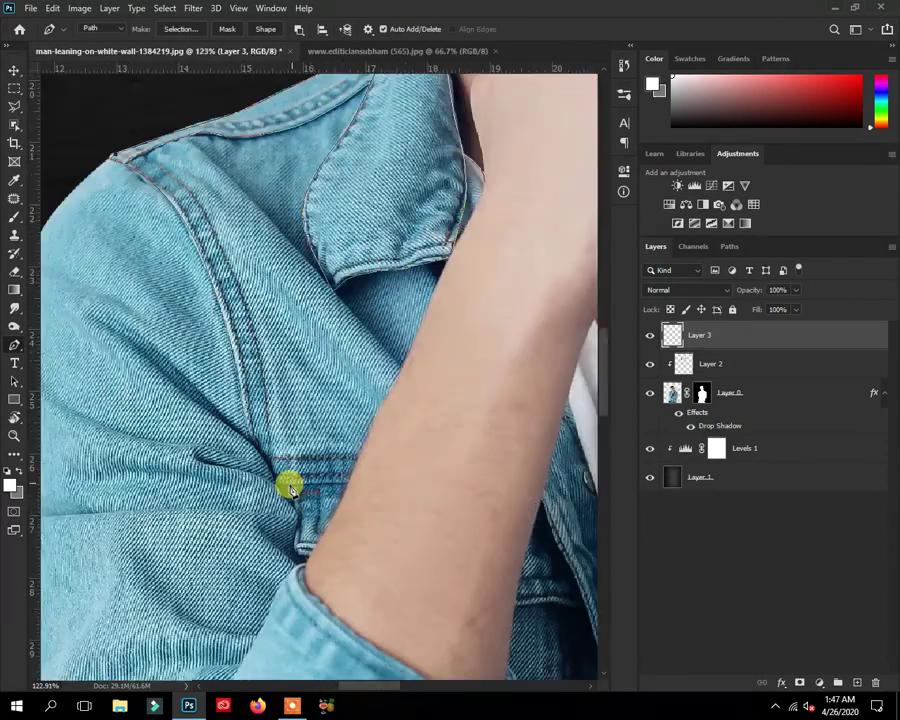
{"action": "scroll", "coordinate": [330, 540], "scroll_direction": "left", "scroll_amount": 2}
{"action": "scroll", "coordinate": [325, 490], "scroll_direction": "down", "scroll_amount": 1}
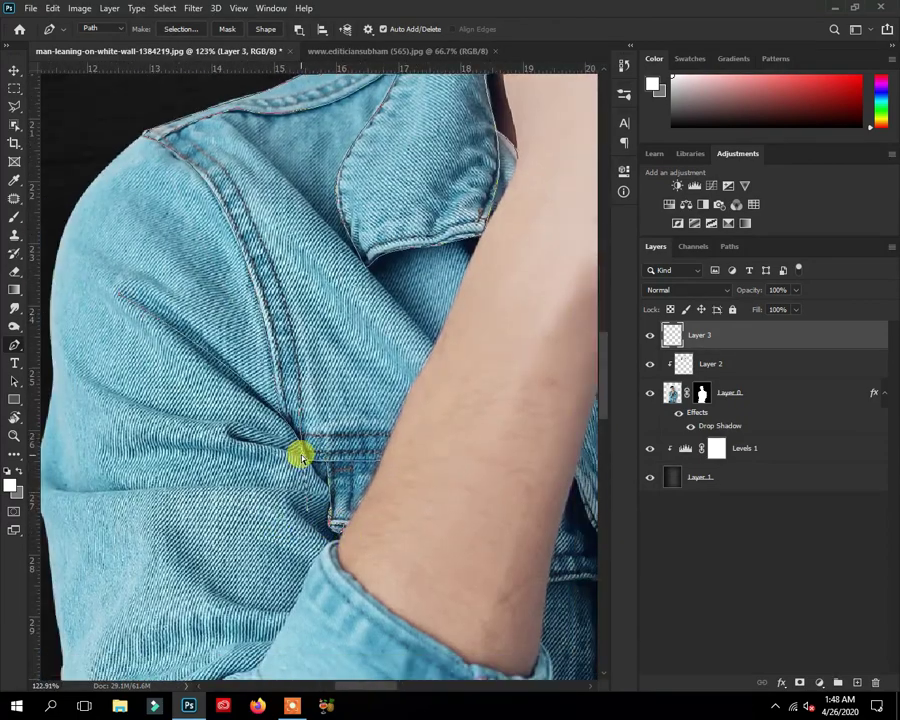
{"action": "scroll", "coordinate": [230, 410], "scroll_direction": "down", "scroll_amount": 1}
{"action": "scroll", "coordinate": [375, 500], "scroll_direction": "right", "scroll_amount": 1}
{"action": "scroll", "coordinate": [375, 500], "scroll_direction": "down", "scroll_amount": 1}
{"action": "scroll", "coordinate": [294, 436], "scroll_direction": "left", "scroll_amount": 2}
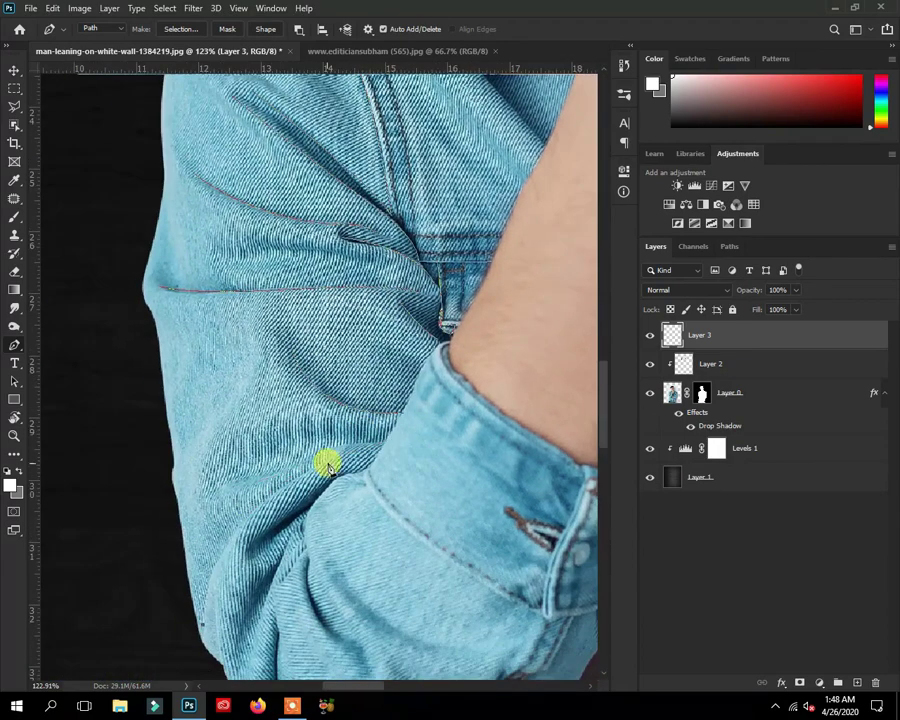
{"action": "scroll", "coordinate": [324, 464], "scroll_direction": "right", "scroll_amount": 2}
{"action": "scroll", "coordinate": [324, 464], "scroll_direction": "down", "scroll_amount": 1}
{"action": "scroll", "coordinate": [430, 412], "scroll_direction": "down", "scroll_amount": 3}
{"action": "scroll", "coordinate": [368, 416], "scroll_direction": "right", "scroll_amount": 1}
{"action": "scroll", "coordinate": [352, 405], "scroll_direction": "down", "scroll_amount": 1}
{"action": "scroll", "coordinate": [352, 405], "scroll_direction": "right", "scroll_amount": 1}
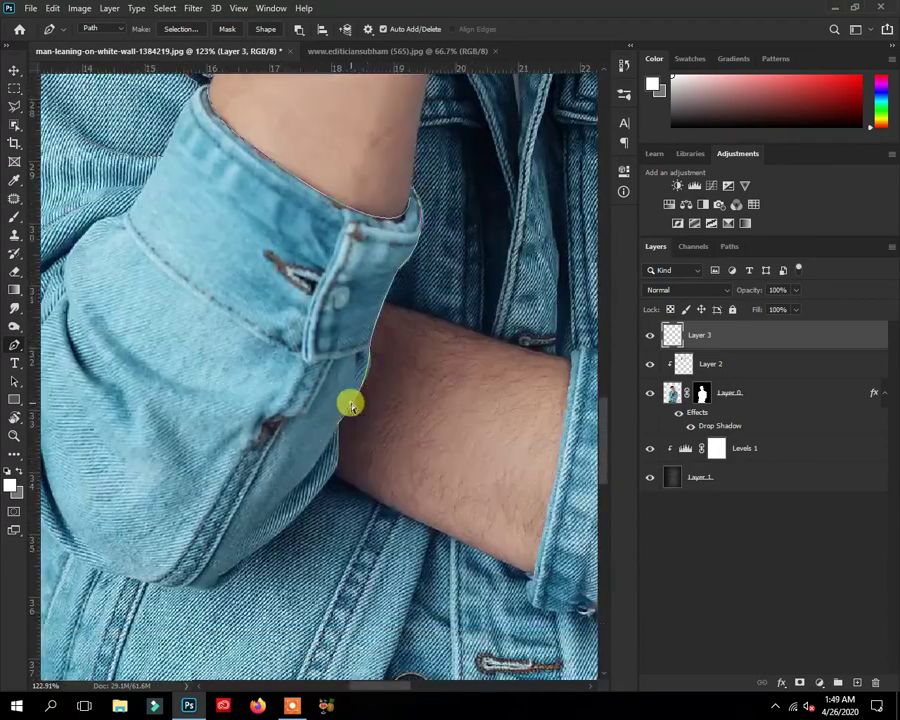
{"action": "scroll", "coordinate": [343, 432], "scroll_direction": "down", "scroll_amount": 1}
{"action": "scroll", "coordinate": [366, 530], "scroll_direction": "down", "scroll_amount": 1}
{"action": "scroll", "coordinate": [202, 482], "scroll_direction": "down", "scroll_amount": 2}
{"action": "scroll", "coordinate": [250, 440], "scroll_direction": "left", "scroll_amount": 2}
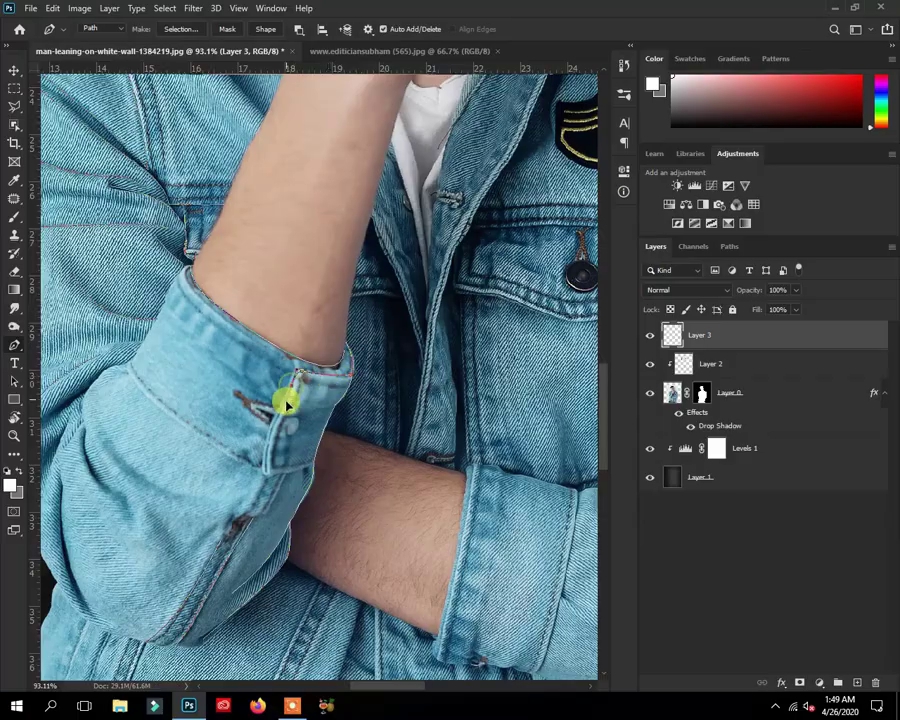
{"action": "scroll", "coordinate": [373, 519], "scroll_direction": "down", "scroll_amount": 1}
{"action": "scroll", "coordinate": [137, 490], "scroll_direction": "down", "scroll_amount": 5}
{"action": "scroll", "coordinate": [137, 490], "scroll_direction": "left", "scroll_amount": 2}
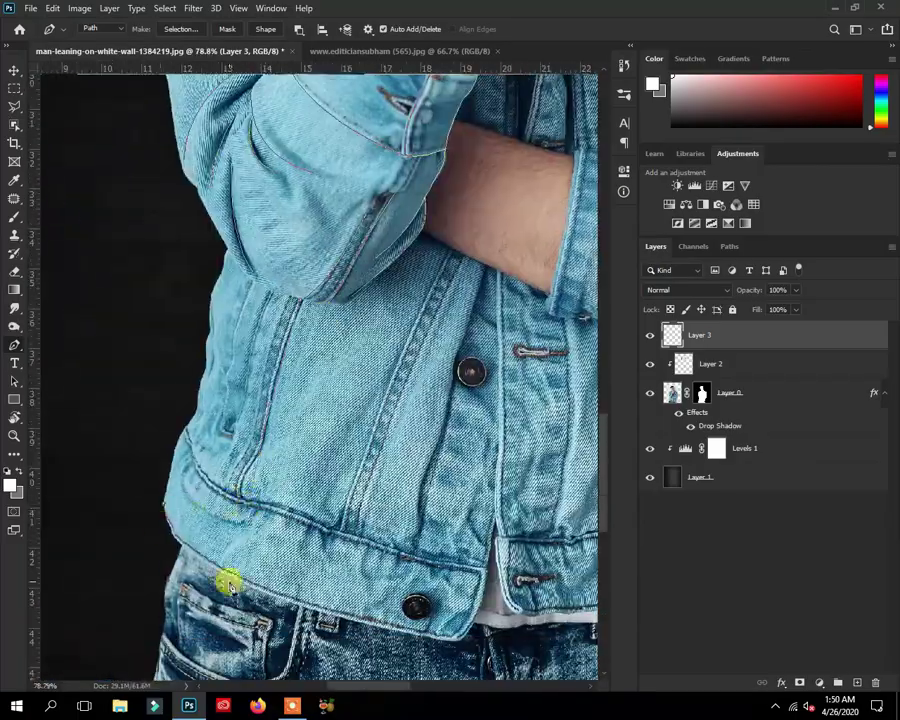
{"action": "scroll", "coordinate": [226, 580], "scroll_direction": "down", "scroll_amount": 2}
{"action": "scroll", "coordinate": [226, 580], "scroll_direction": "right", "scroll_amount": 2}
{"action": "scroll", "coordinate": [417, 519], "scroll_direction": "up", "scroll_amount": 2}
{"action": "scroll", "coordinate": [337, 428], "scroll_direction": "left", "scroll_amount": 2}
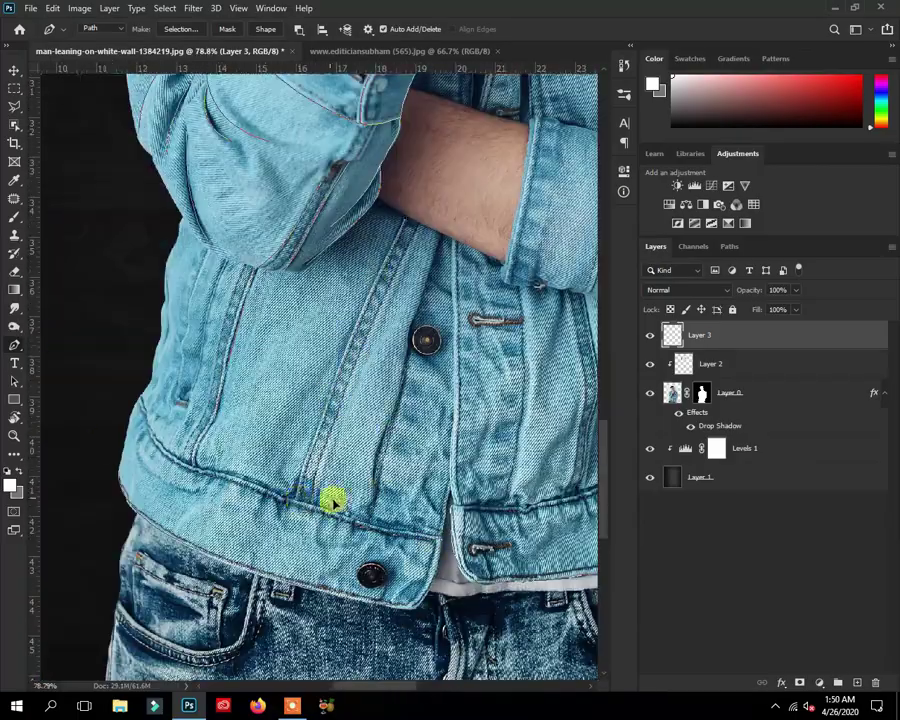
{"action": "scroll", "coordinate": [314, 280], "scroll_direction": "up", "scroll_amount": 5}
{"action": "scroll", "coordinate": [417, 330], "scroll_direction": "down", "scroll_amount": 4}
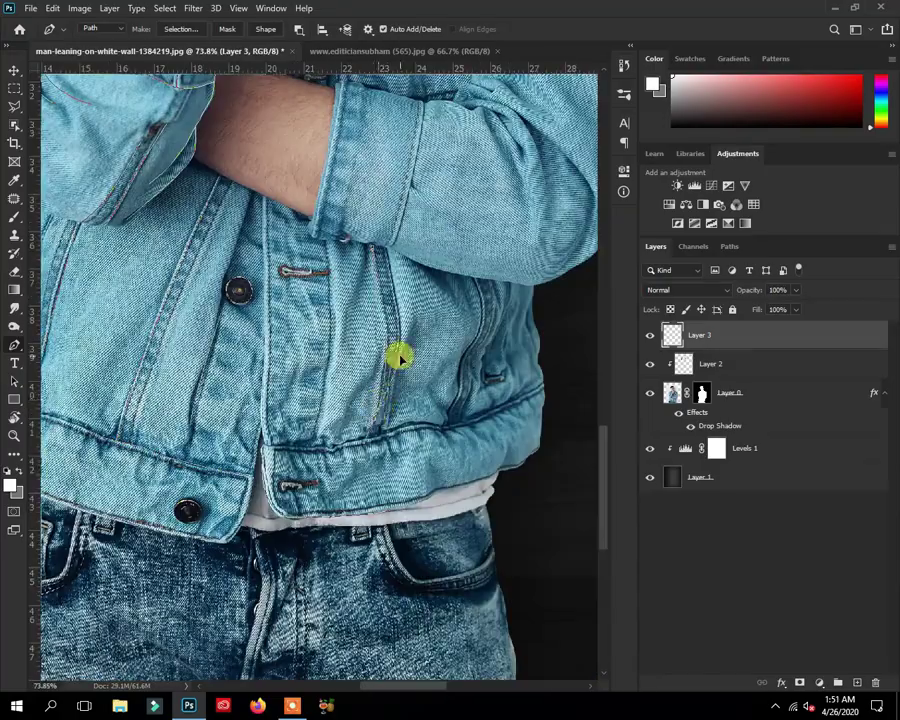
{"action": "scroll", "coordinate": [400, 356], "scroll_direction": "up", "scroll_amount": 1}
{"action": "scroll", "coordinate": [361, 338], "scroll_direction": "up", "scroll_amount": 1}
{"action": "scroll", "coordinate": [229, 261], "scroll_direction": "up", "scroll_amount": 2}
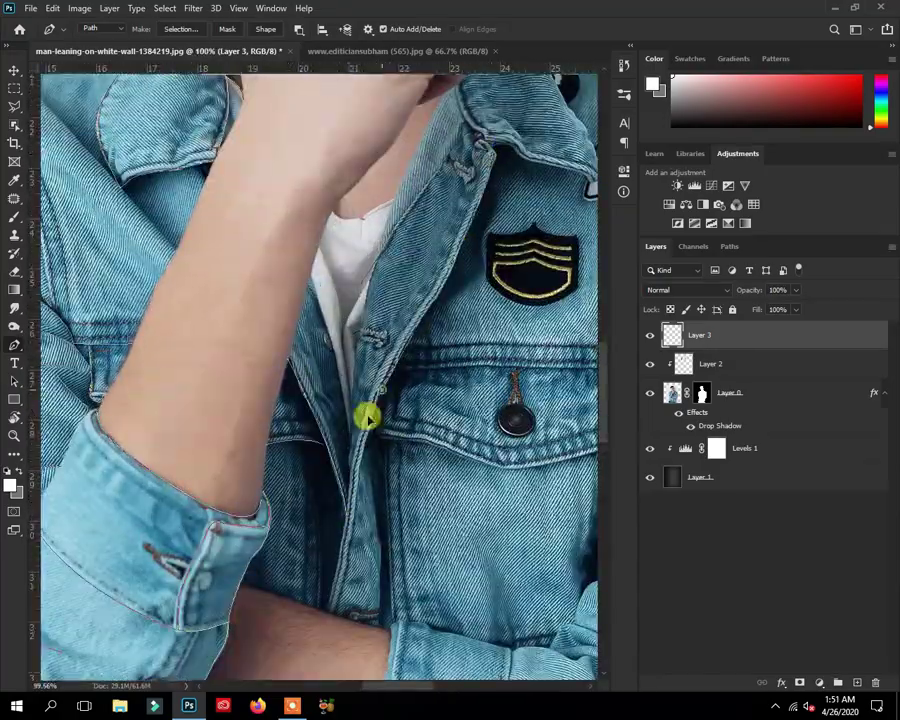
{"action": "scroll", "coordinate": [380, 214], "scroll_direction": "down", "scroll_amount": 1}
{"action": "scroll", "coordinate": [332, 600], "scroll_direction": "up", "scroll_amount": 3}
{"action": "scroll", "coordinate": [290, 238], "scroll_direction": "up", "scroll_amount": 3}
{"action": "scroll", "coordinate": [290, 238], "scroll_direction": "right", "scroll_amount": 2}
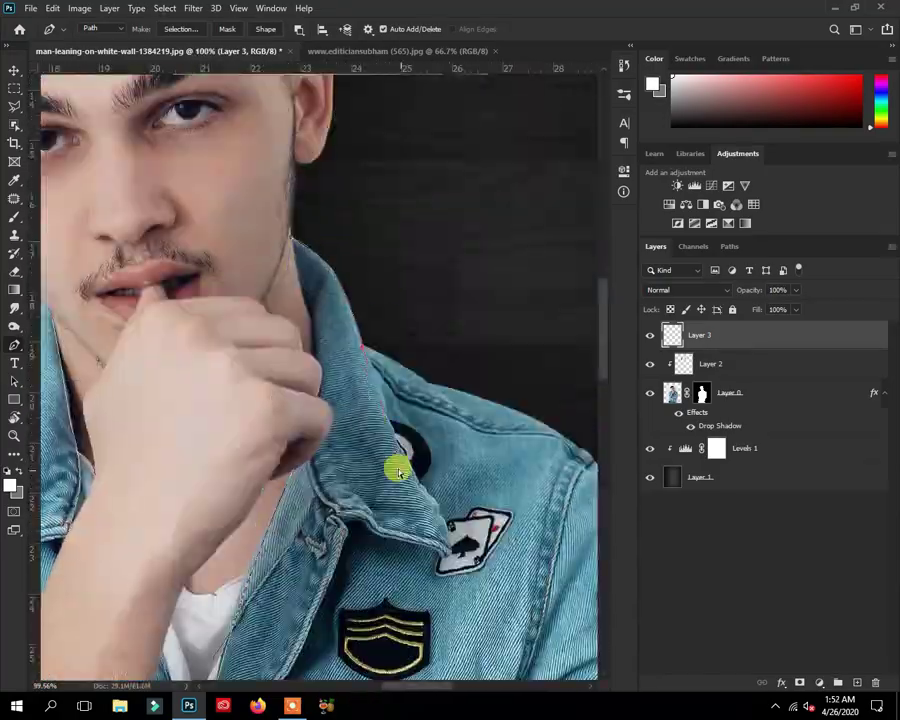
{"action": "scroll", "coordinate": [400, 510], "scroll_direction": "right", "scroll_amount": 3}
{"action": "scroll", "coordinate": [380, 314], "scroll_direction": "down", "scroll_amount": 3}
{"action": "scroll", "coordinate": [474, 377], "scroll_direction": "up", "scroll_amount": 1}
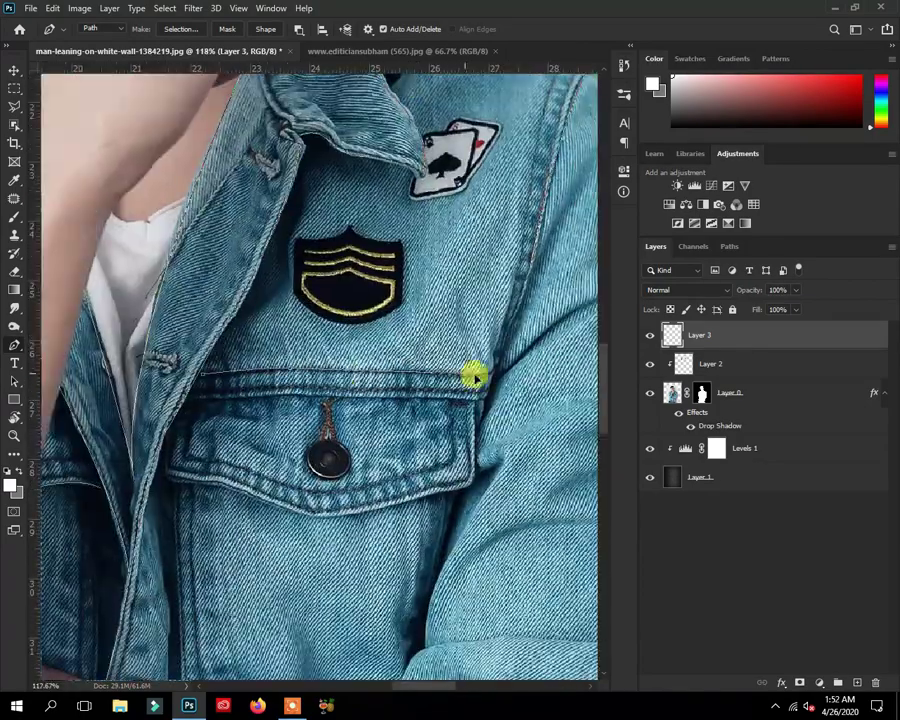
{"action": "scroll", "coordinate": [483, 458], "scroll_direction": "down", "scroll_amount": 4}
{"action": "scroll", "coordinate": [273, 516], "scroll_direction": "left", "scroll_amount": 2}
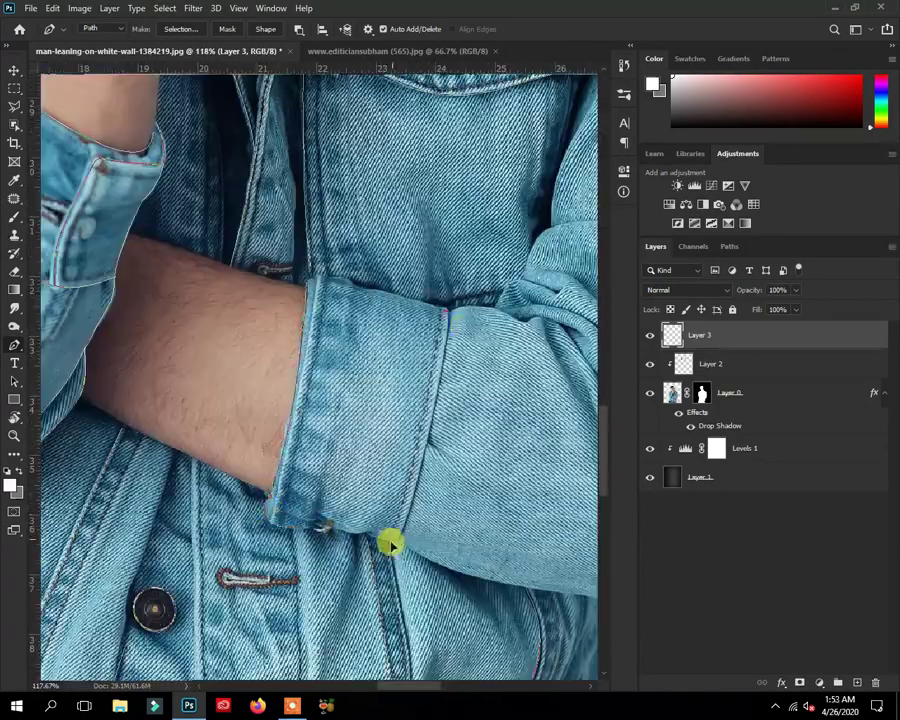
{"action": "scroll", "coordinate": [392, 543], "scroll_direction": "right", "scroll_amount": 5}
{"action": "scroll", "coordinate": [316, 376], "scroll_direction": "up", "scroll_amount": 2}
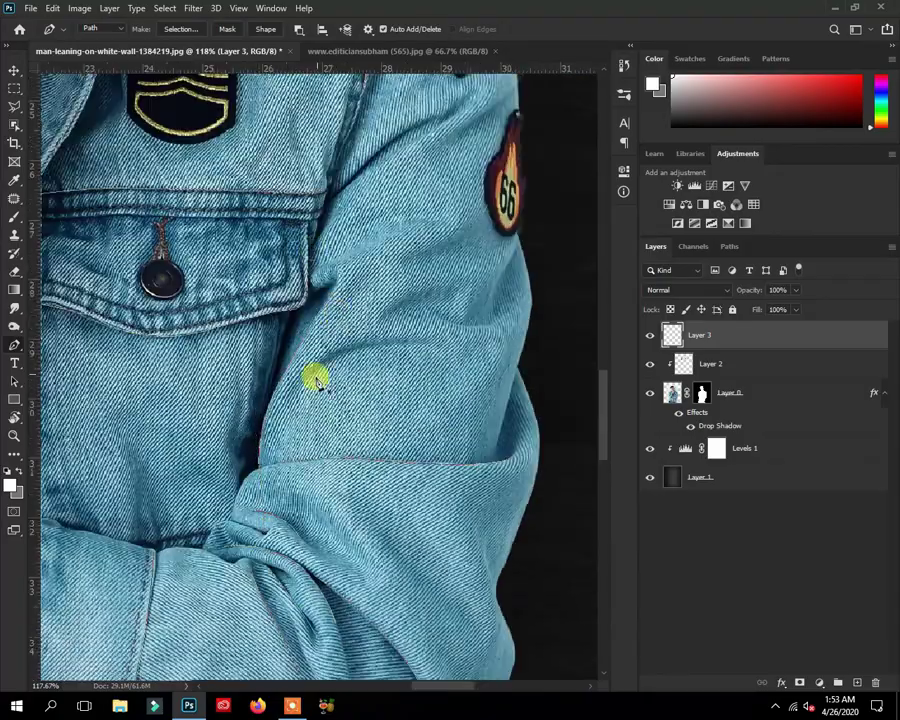
{"action": "scroll", "coordinate": [320, 474], "scroll_direction": "down", "scroll_amount": 2}
{"action": "scroll", "coordinate": [440, 436], "scroll_direction": "down", "scroll_amount": 5}
{"action": "scroll", "coordinate": [287, 390], "scroll_direction": "up", "scroll_amount": 8}
{"action": "left_click", "coordinate": [287, 390]}
{"action": "left_click", "coordinate": [280, 472]}
{"action": "left_click", "coordinate": [360, 514]}
{"action": "left_click", "coordinate": [440, 470]}
{"action": "left_click", "coordinate": [441, 392]}
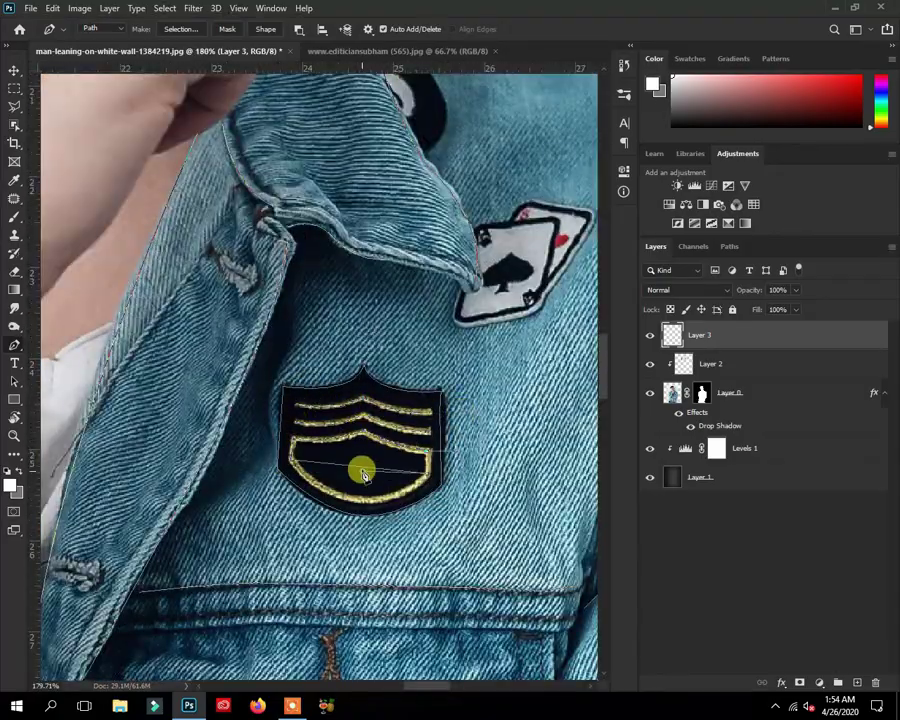
{"action": "scroll", "coordinate": [420, 442], "scroll_direction": "up", "scroll_amount": 8}
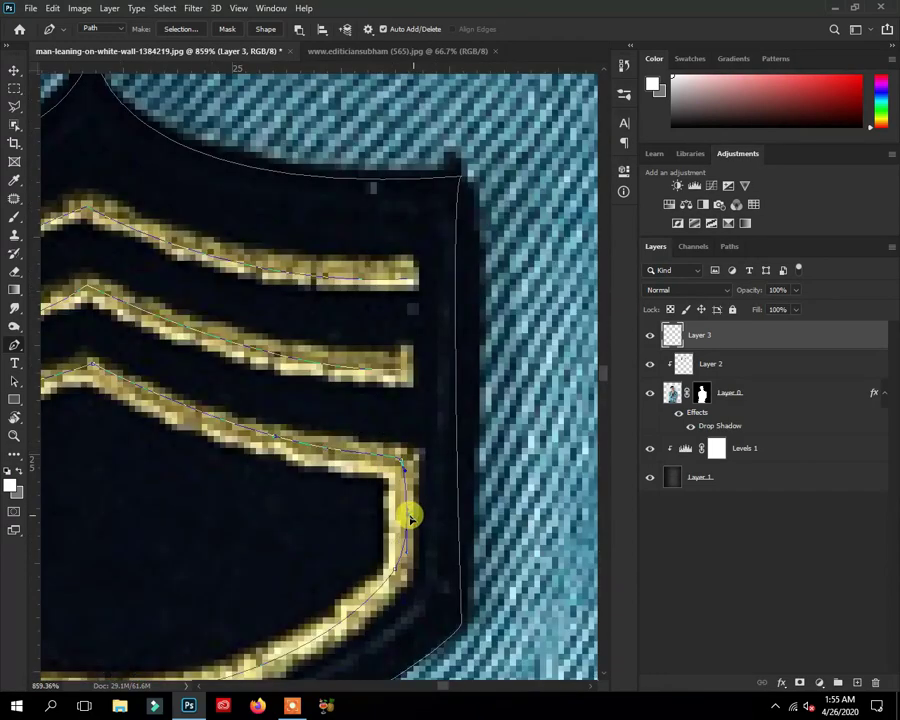
{"action": "scroll", "coordinate": [420, 454], "scroll_direction": "down", "scroll_amount": 6}
{"action": "scroll", "coordinate": [420, 454], "scroll_direction": "down", "scroll_amount": 5}
{"action": "scroll", "coordinate": [420, 454], "scroll_direction": "down", "scroll_amount": 5}
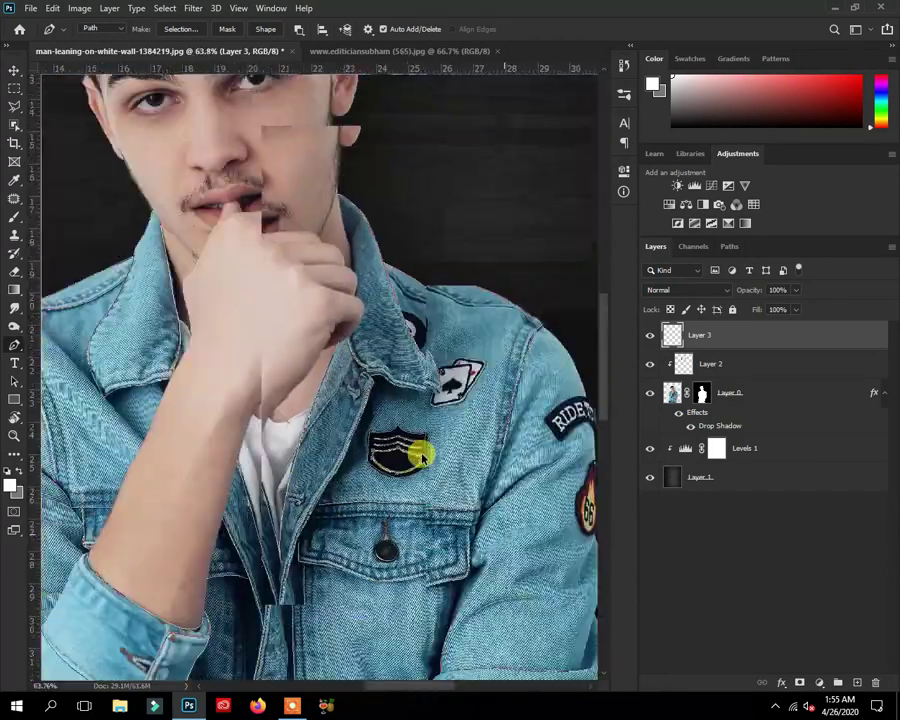
{"action": "scroll", "coordinate": [420, 454], "scroll_direction": "down", "scroll_amount": 4}
{"action": "scroll", "coordinate": [422, 455], "scroll_direction": "up", "scroll_amount": 1}
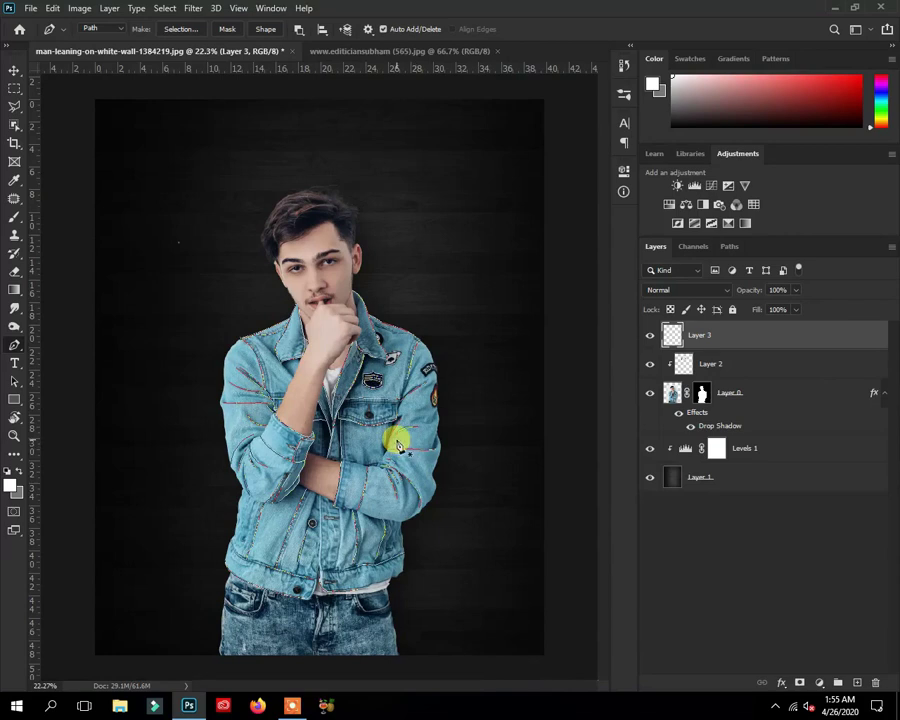
Stroke the traced seam paths with the brush on Layer 3.
{"action": "left_click", "coordinate": [649, 336]}
{"action": "right_click", "coordinate": [314, 346]}
{"action": "left_click", "coordinate": [348, 443]}
{"action": "left_click", "coordinate": [541, 240]}
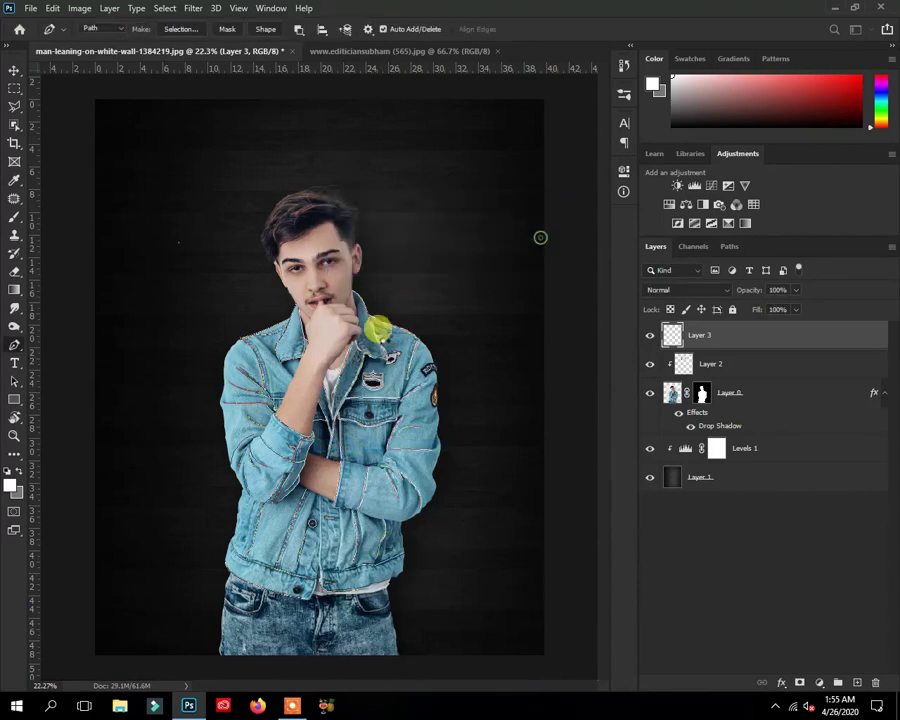
{"action": "scroll", "coordinate": [385, 341], "scroll_direction": "down", "scroll_amount": 1}
{"action": "scroll", "coordinate": [385, 341], "scroll_direction": "down", "scroll_amount": 1}
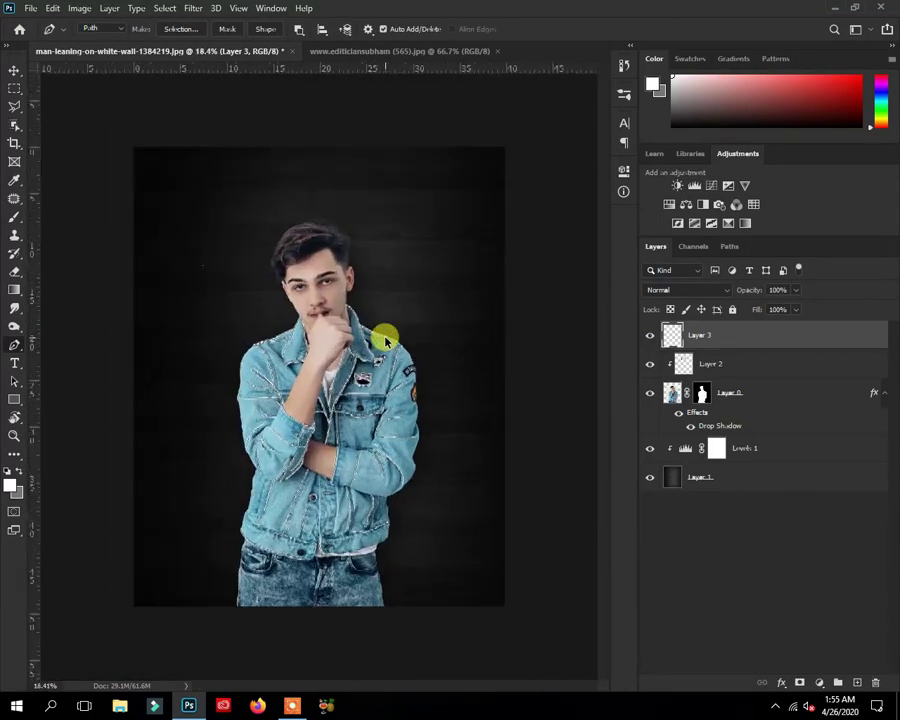
{"action": "scroll", "coordinate": [381, 337], "scroll_direction": "up", "scroll_amount": 2}
Hide the stroked path, then load the man's mask as a selection.
{"action": "left_click", "coordinate": [14, 70]}
{"action": "key", "text": "p"}
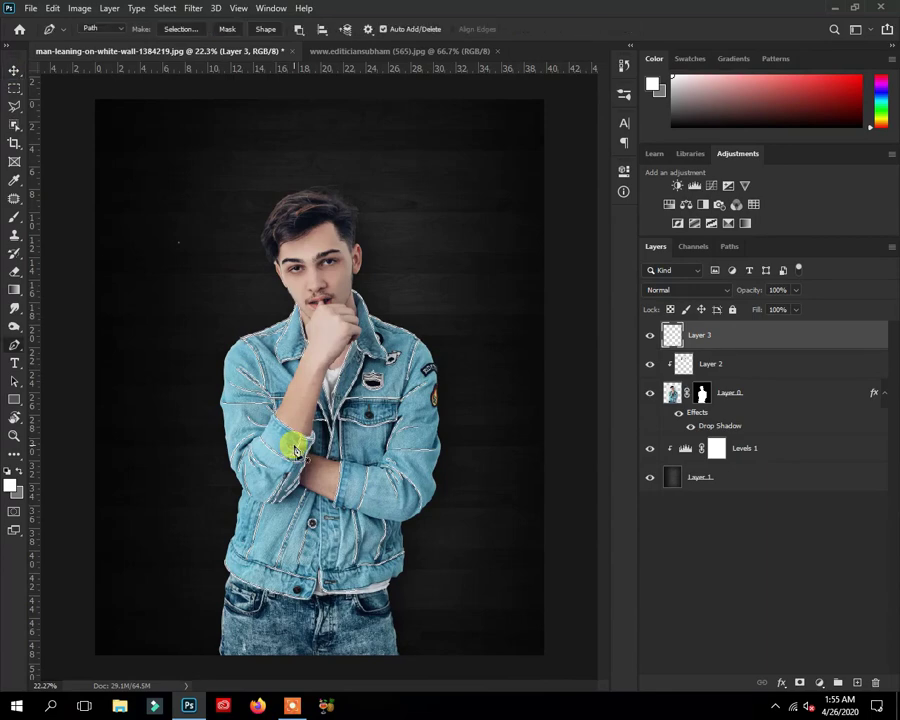
{"action": "key", "text": "Return"}
{"action": "scroll", "coordinate": [237, 445], "scroll_direction": "up", "scroll_amount": 1}
{"action": "scroll", "coordinate": [236, 448], "scroll_direction": "down", "scroll_amount": 2}
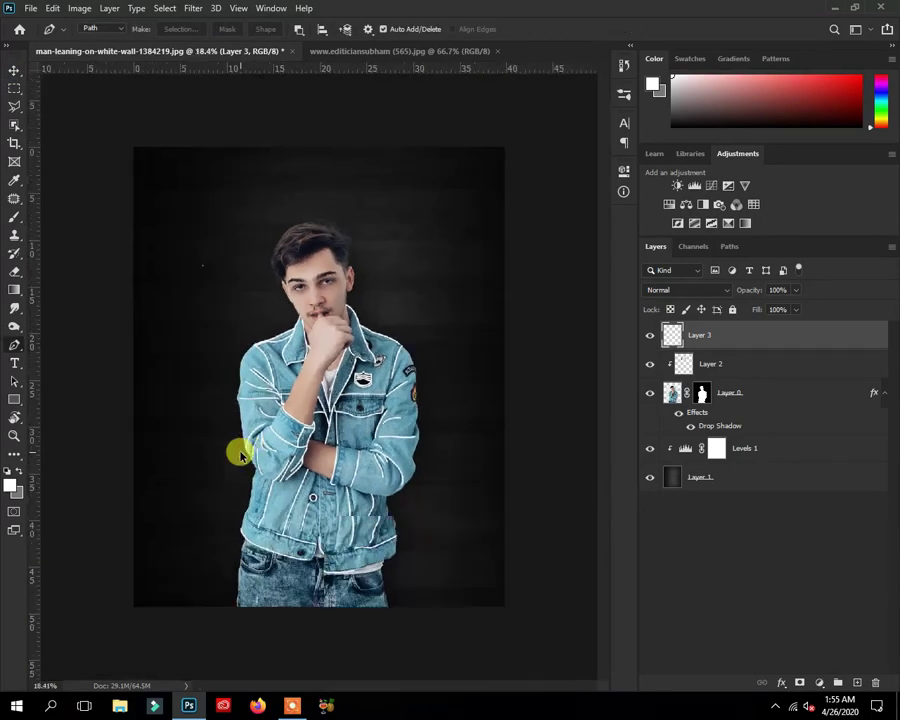
{"action": "scroll", "coordinate": [236, 448], "scroll_direction": "down", "scroll_amount": 1}
{"action": "scroll", "coordinate": [240, 456], "scroll_direction": "up", "scroll_amount": 4}
{"action": "scroll", "coordinate": [240, 456], "scroll_direction": "up", "scroll_amount": 3}
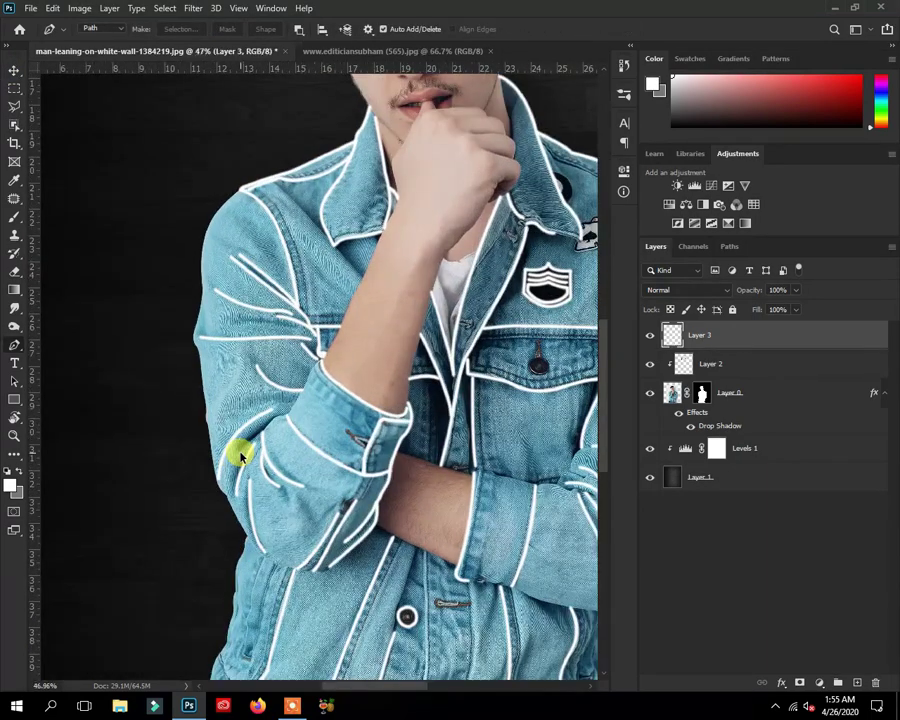
{"action": "scroll", "coordinate": [240, 456], "scroll_direction": "down", "scroll_amount": 2}
{"action": "scroll", "coordinate": [240, 456], "scroll_direction": "down", "scroll_amount": 1}
{"action": "scroll", "coordinate": [240, 456], "scroll_direction": "down", "scroll_amount": 2}
{"action": "scroll", "coordinate": [240, 456], "scroll_direction": "up", "scroll_amount": 1}
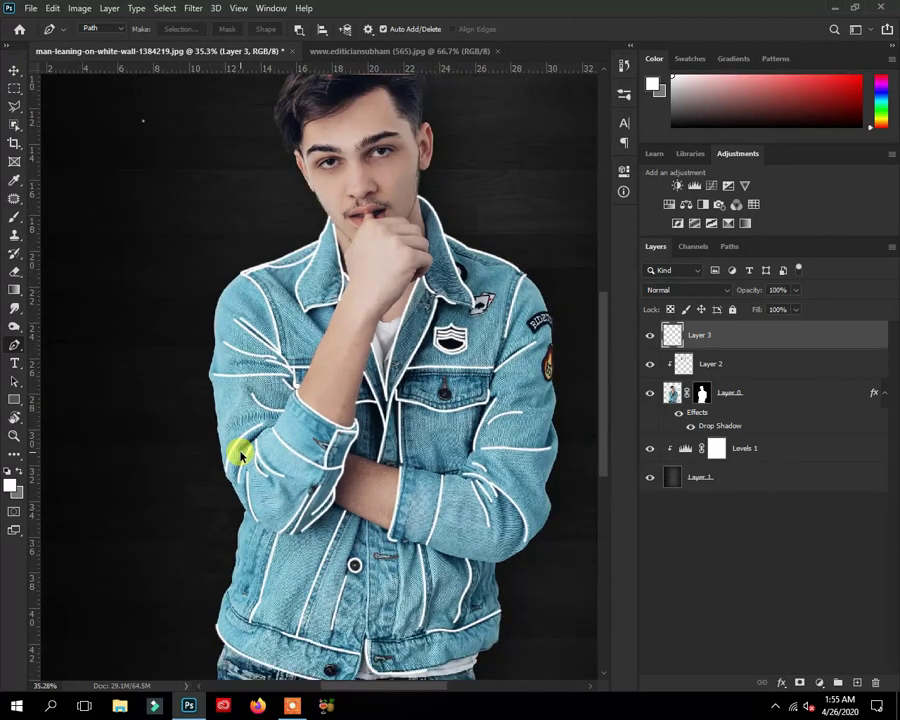
{"action": "scroll", "coordinate": [240, 456], "scroll_direction": "down", "scroll_amount": 1}
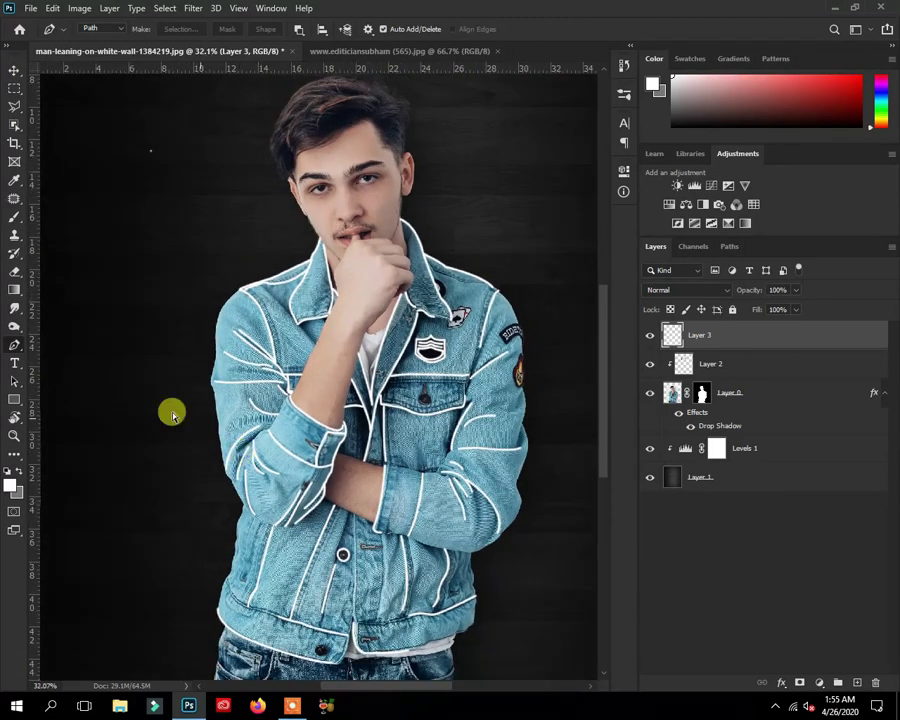
{"action": "scroll", "coordinate": [166, 309], "scroll_direction": "up", "scroll_amount": 1}
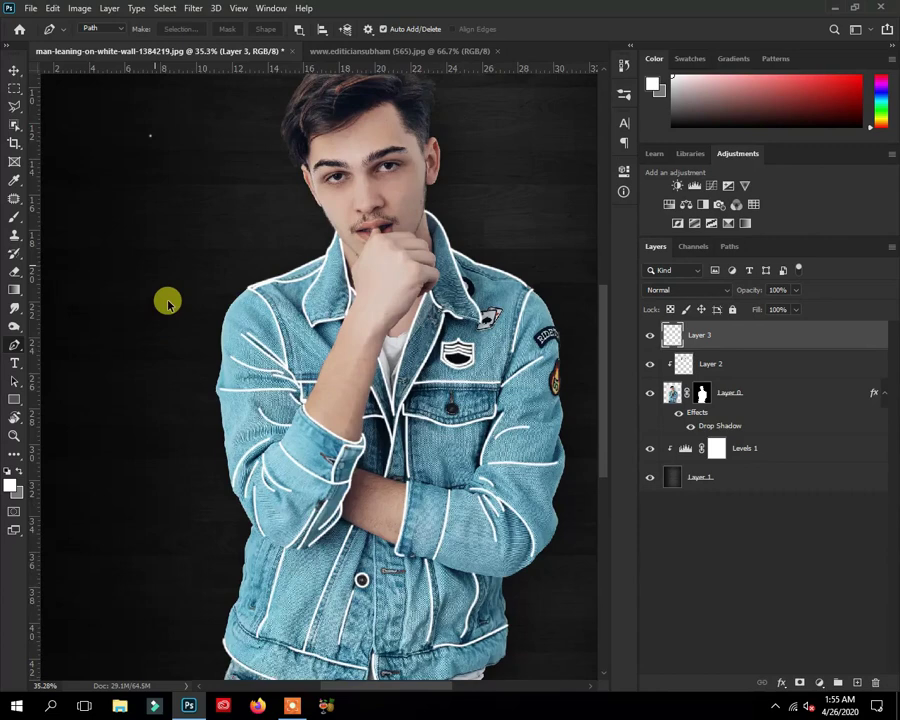
{"action": "scroll", "coordinate": [166, 305], "scroll_direction": "up", "scroll_amount": 4}
{"action": "scroll", "coordinate": [341, 300], "scroll_direction": "down", "scroll_amount": 2}
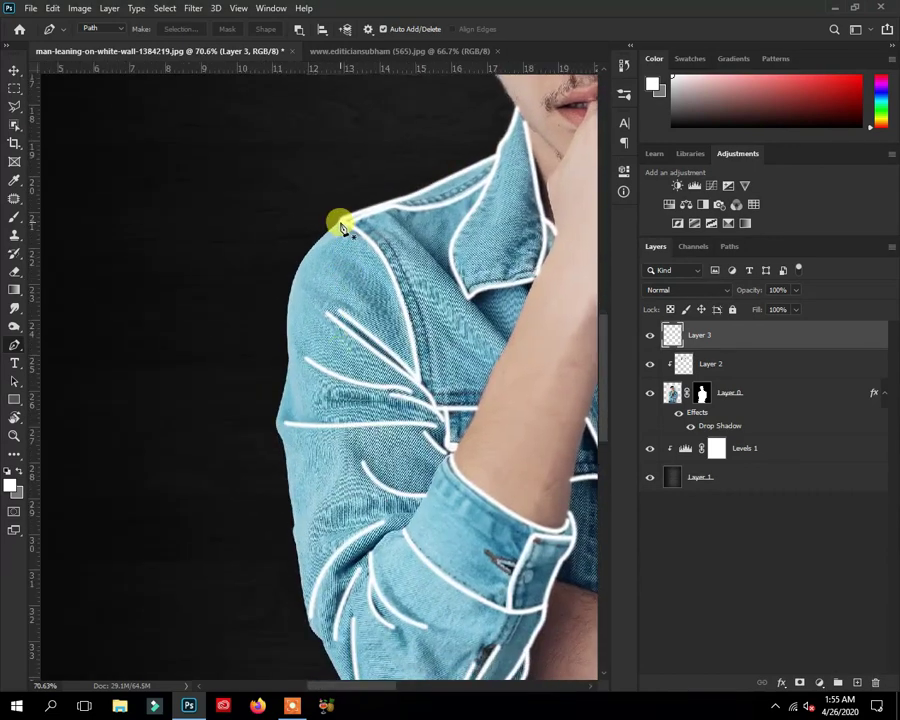
{"action": "scroll", "coordinate": [314, 306], "scroll_direction": "down", "scroll_amount": 1}
{"action": "scroll", "coordinate": [311, 303], "scroll_direction": "down", "scroll_amount": 1}
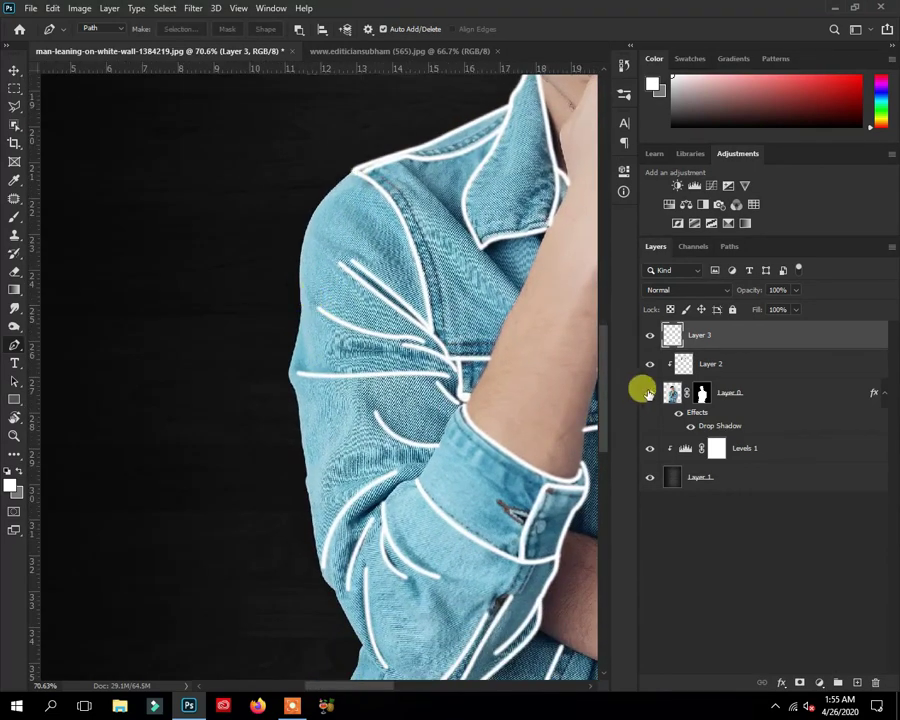
{"action": "left_click", "coordinate": [700, 392], "text": "ctrl"}
Convert the man's figure selection into a work path.
{"action": "right_click", "coordinate": [440, 256]}
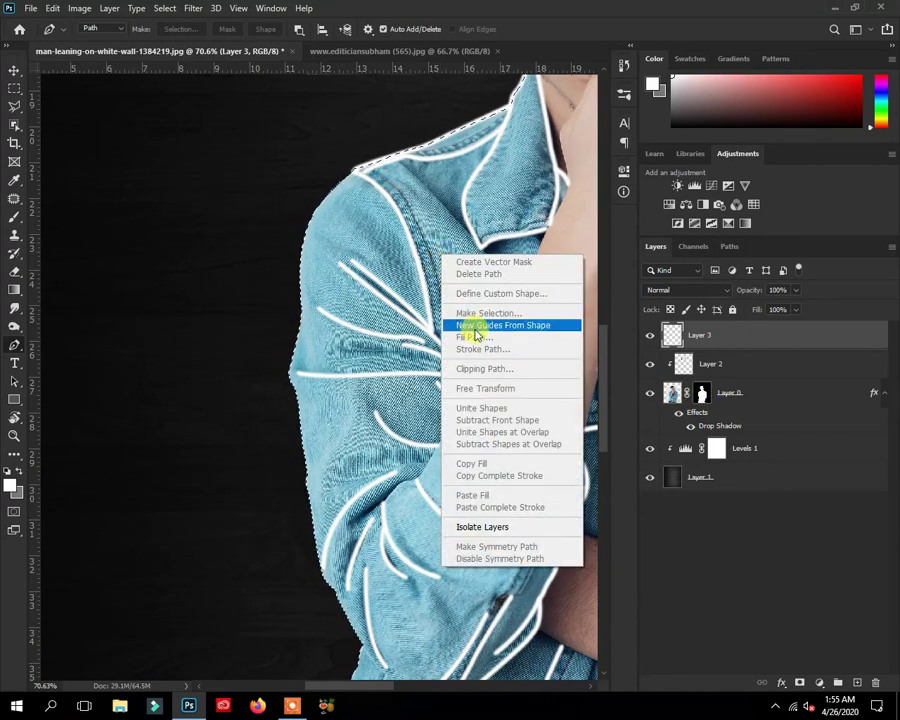
{"action": "left_click", "coordinate": [12, 92]}
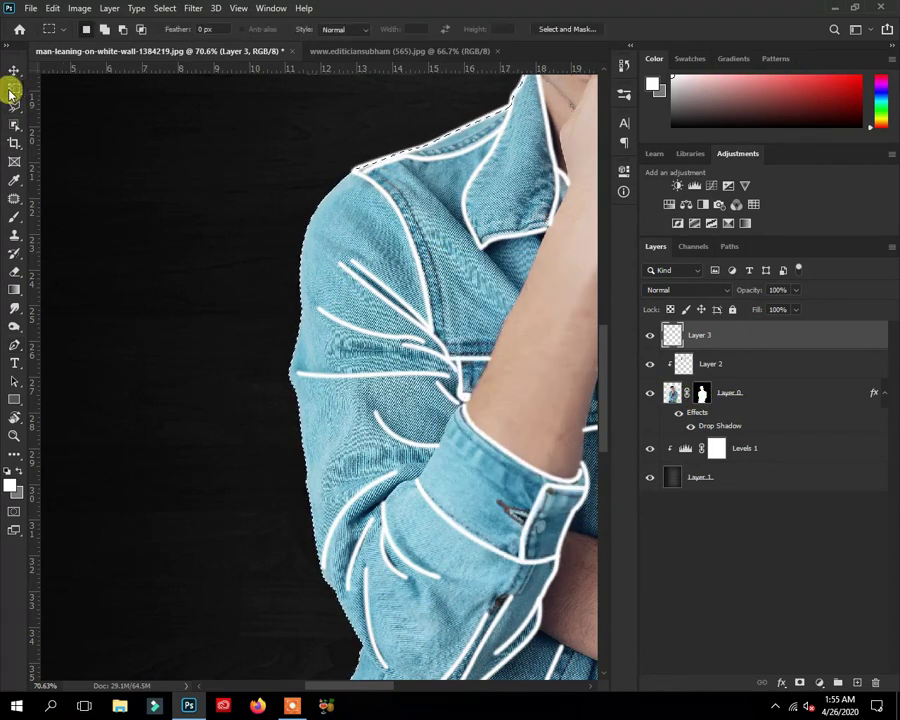
{"action": "right_click", "coordinate": [365, 172]}
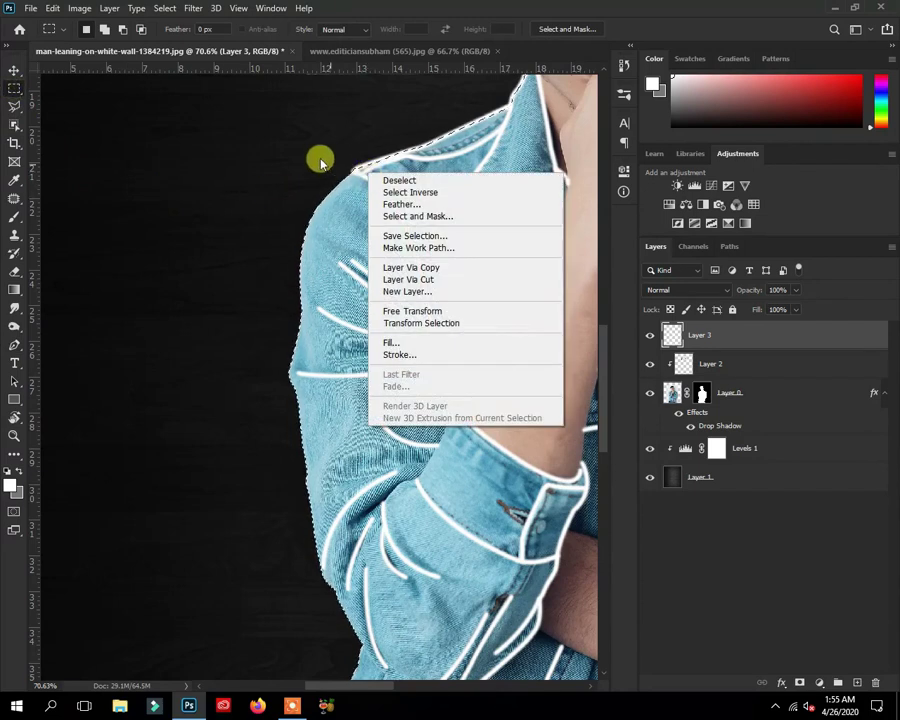
{"action": "left_click", "coordinate": [443, 248]}
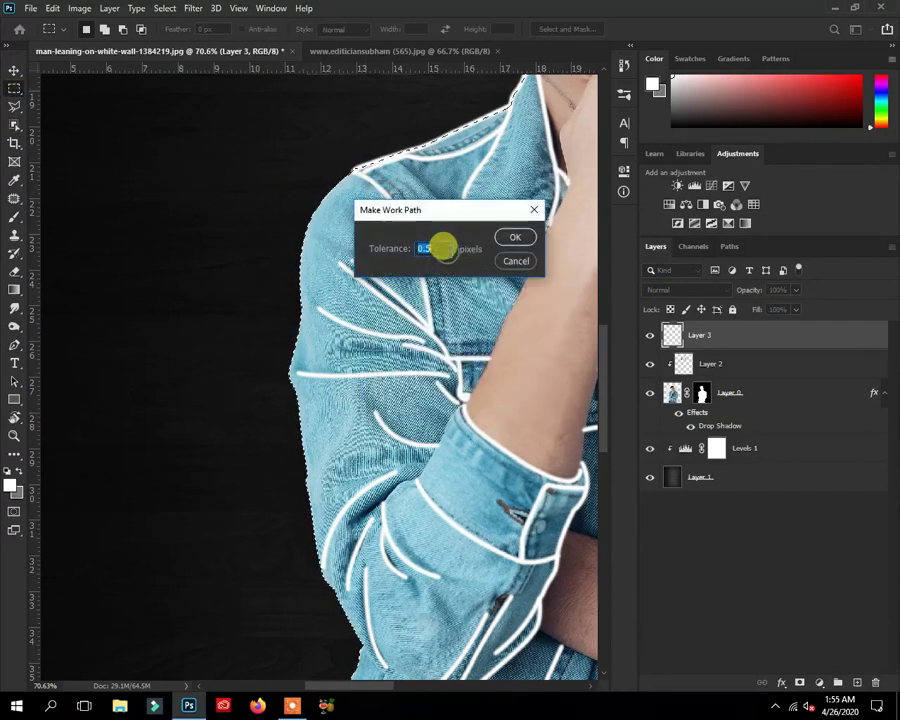
{"action": "left_click", "coordinate": [512, 237]}
{"action": "scroll", "coordinate": [444, 282], "scroll_direction": "down", "scroll_amount": 2}
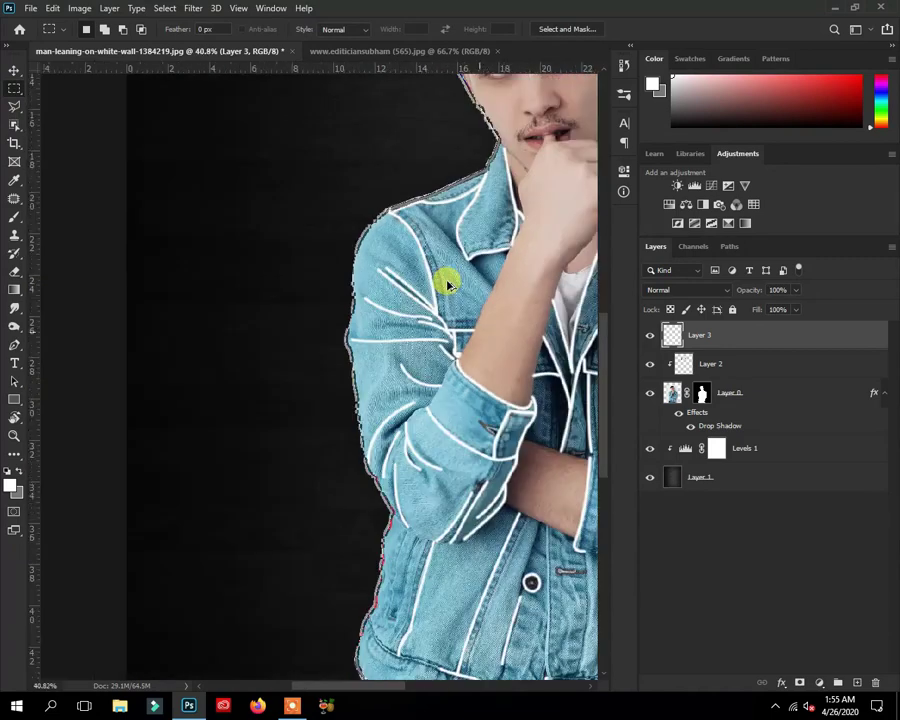
{"action": "scroll", "coordinate": [447, 285], "scroll_direction": "down", "scroll_amount": 2}
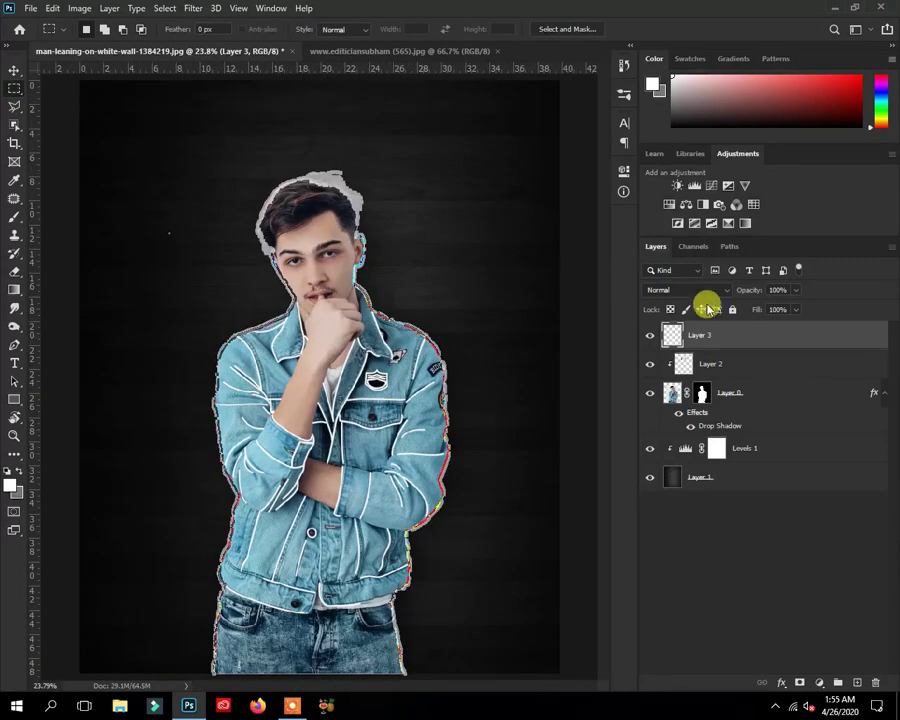
Stroke the figure outline path in white on a new Layer 4, then deselect the path.
{"action": "left_click", "coordinate": [855, 684]}
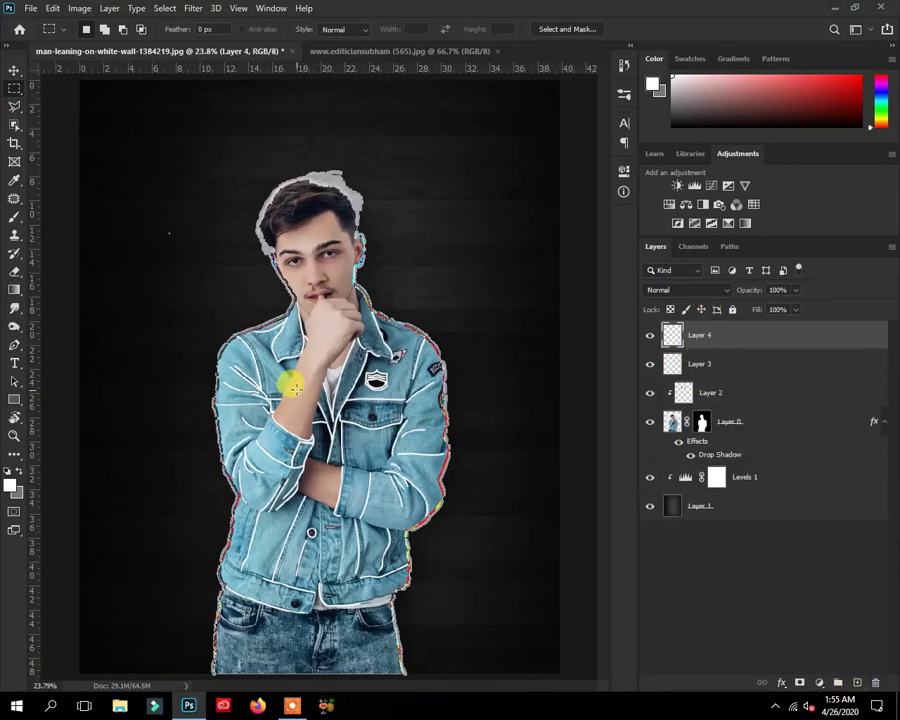
{"action": "key", "text": "p"}
{"action": "right_click", "coordinate": [268, 338]}
{"action": "left_click", "coordinate": [290, 430]}
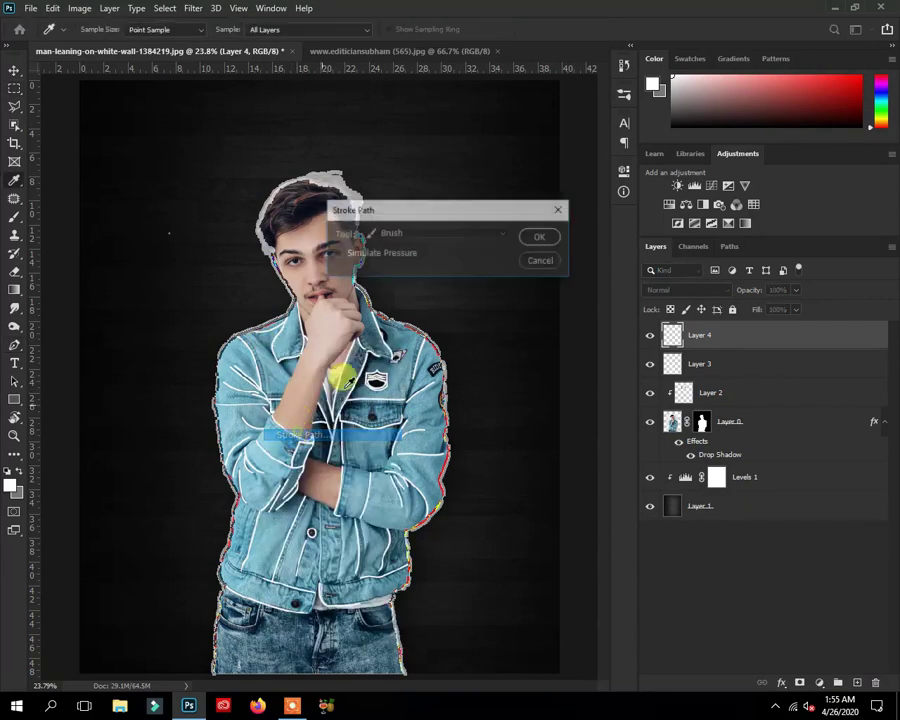
{"action": "left_click", "coordinate": [541, 236]}
{"action": "scroll", "coordinate": [345, 310], "scroll_direction": "down", "scroll_amount": 1}
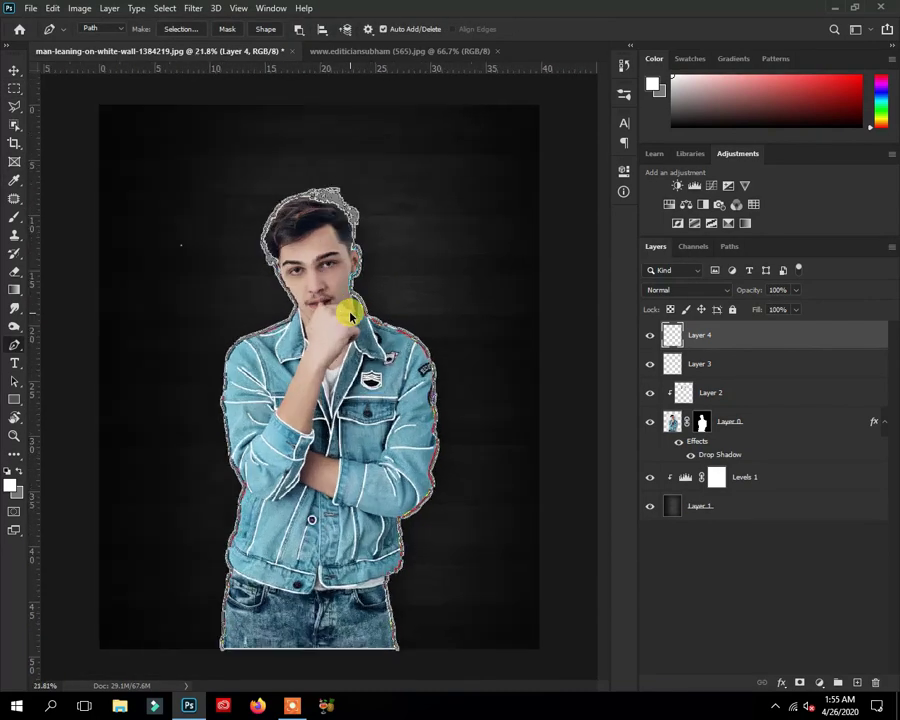
{"action": "key", "text": "Return"}
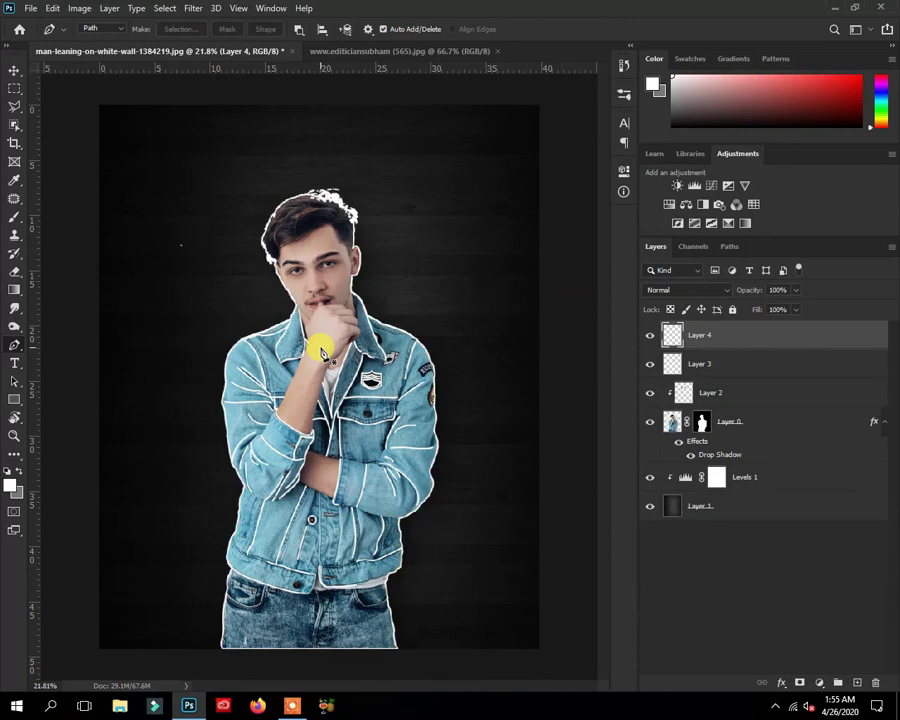
Add an inverted layer mask to Layer 4 and set a 90 px white brush.
{"action": "left_click", "coordinate": [799, 683]}
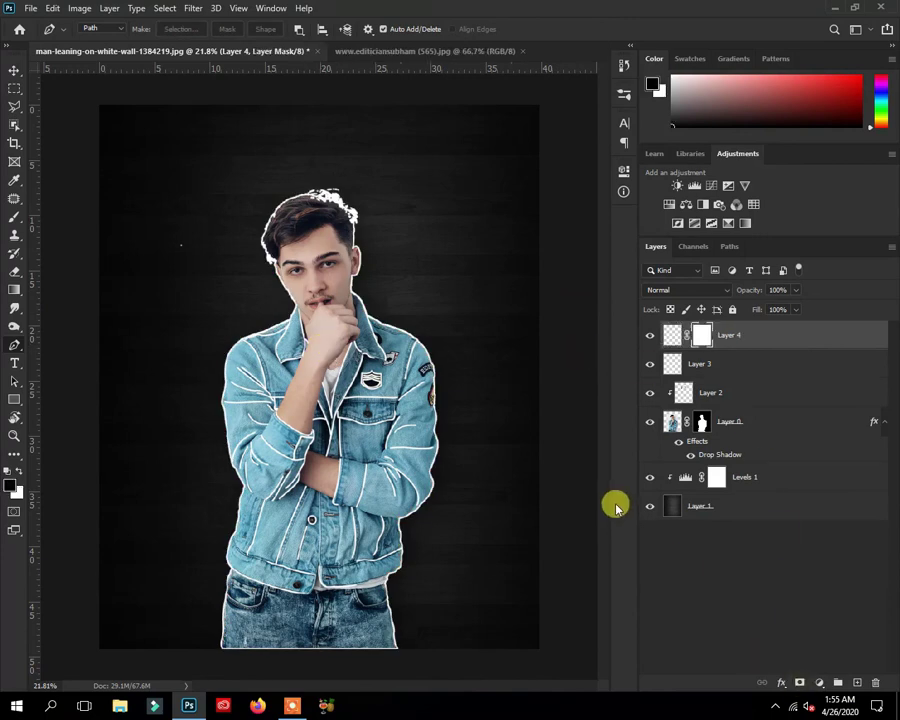
{"action": "key", "text": "ctrl+i"}
{"action": "key", "text": "b"}
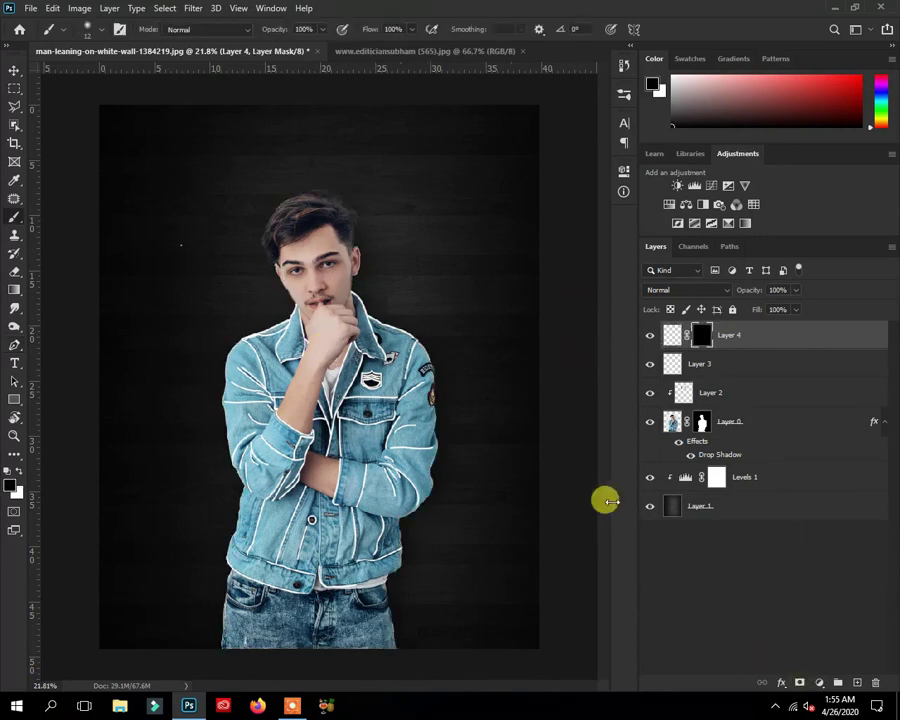
{"action": "scroll", "coordinate": [462, 392], "scroll_direction": "up", "scroll_amount": 2}
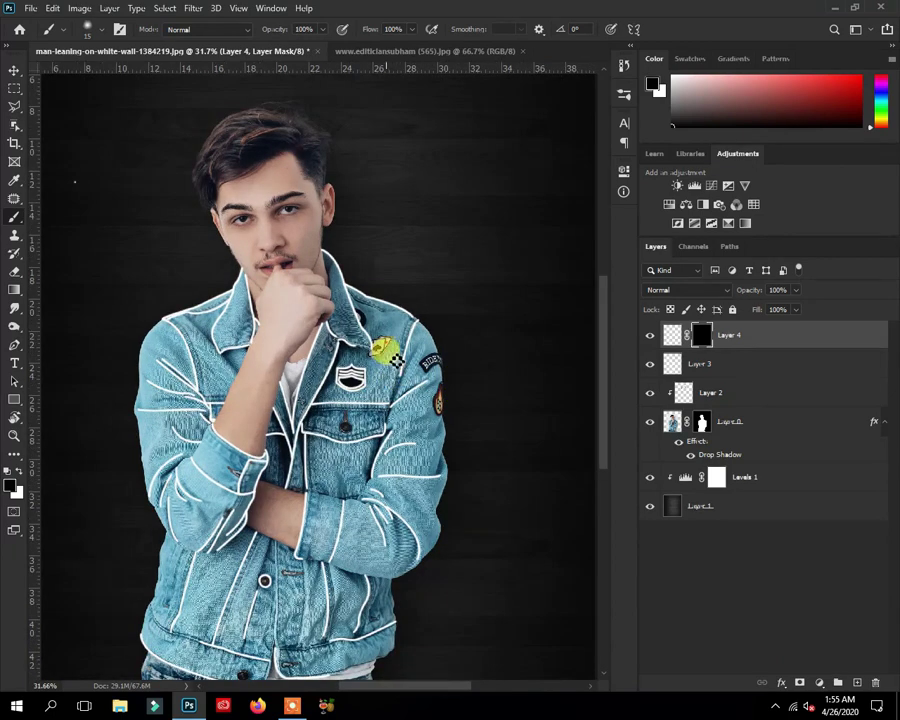
{"action": "key", "text": "bracketright"}
{"action": "key", "text": "bracketright"}
{"action": "key", "text": "bracketright"}
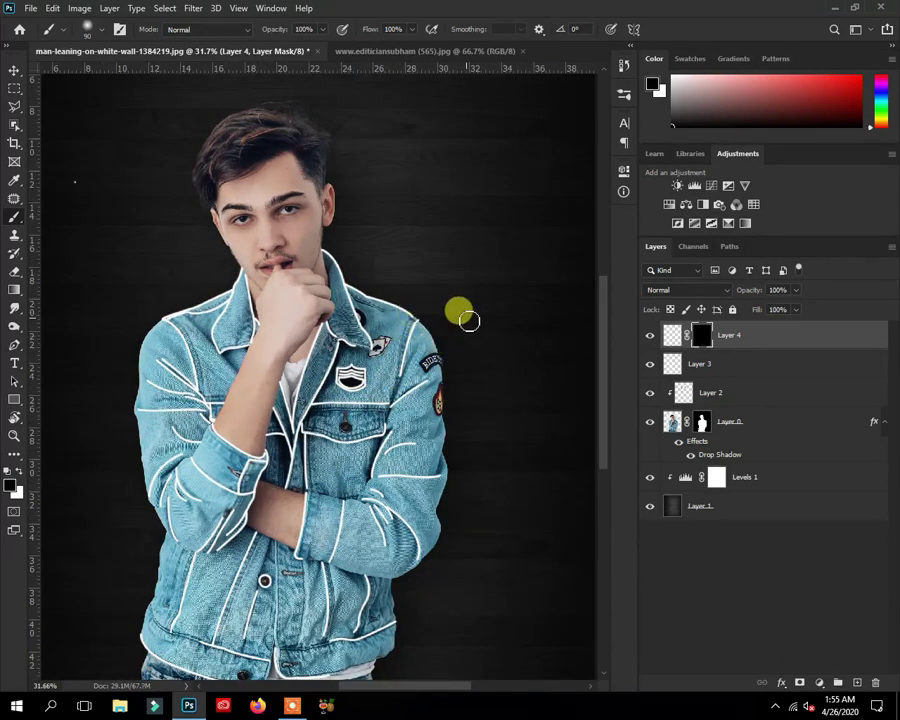
{"action": "scroll", "coordinate": [463, 314], "scroll_direction": "up", "scroll_amount": 2}
{"action": "left_click", "coordinate": [18, 475]}
{"action": "scroll", "coordinate": [250, 400], "scroll_direction": "down", "scroll_amount": 1}
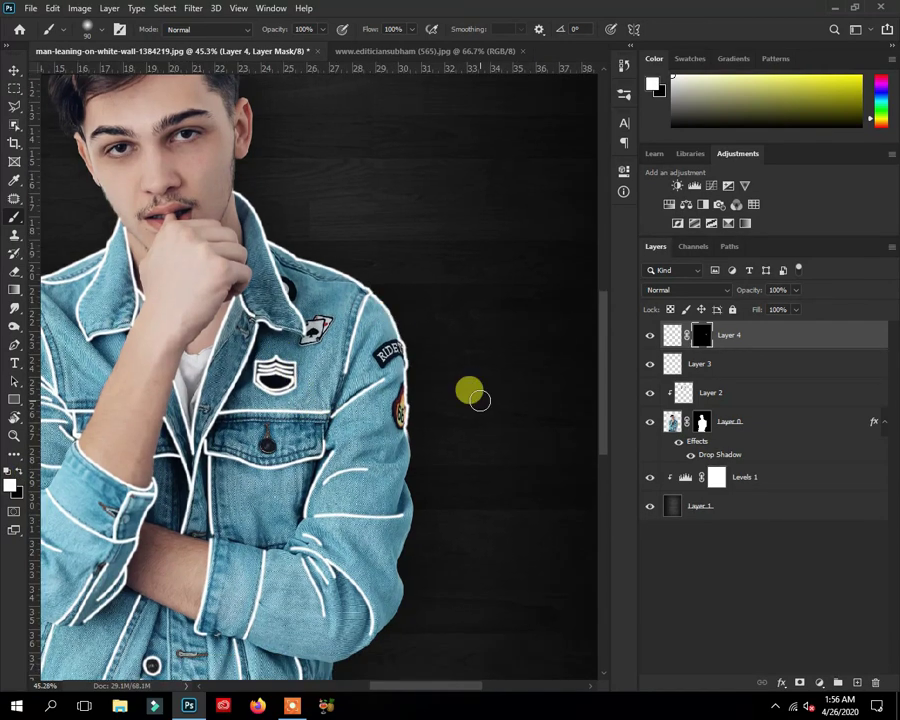
{"action": "right_click", "coordinate": [470, 395]}
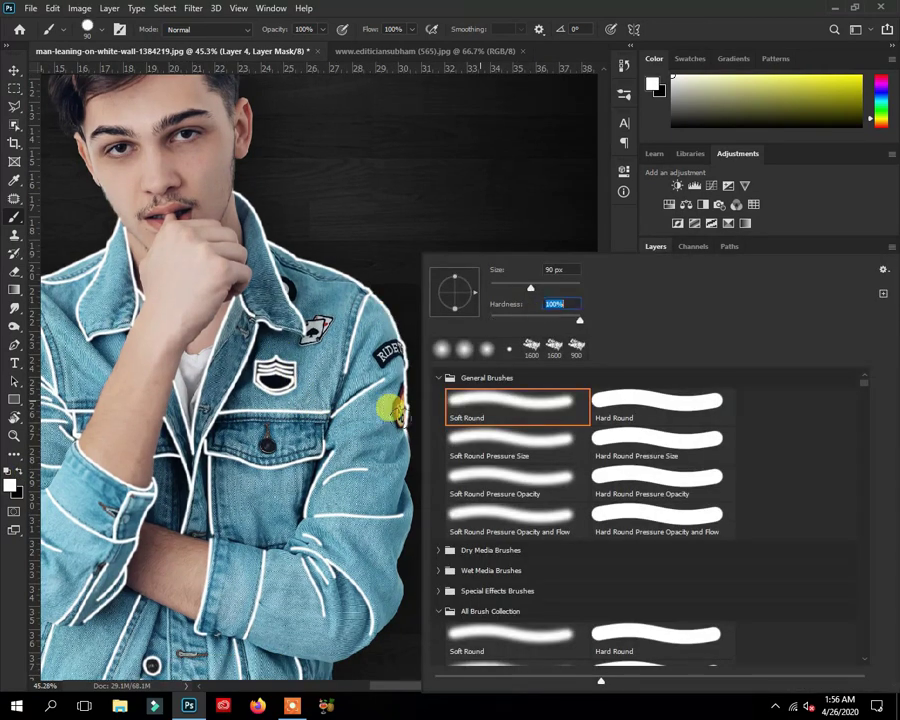
{"action": "key", "text": "Return"}
Paint the outline back along the jacket's right hem, left edge and sleeve.
{"action": "left_click_drag", "start_coordinate": [365, 493], "coordinate": [424, 368]}
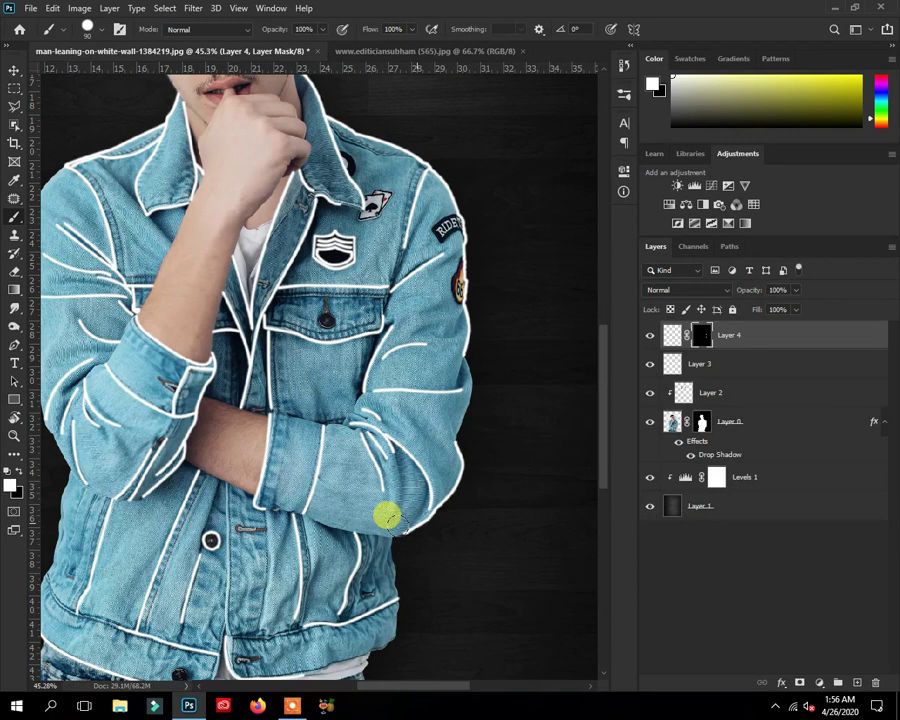
{"action": "scroll", "coordinate": [395, 505], "scroll_direction": "down", "scroll_amount": 3}
{"action": "left_click_drag", "start_coordinate": [402, 491], "coordinate": [367, 531]}
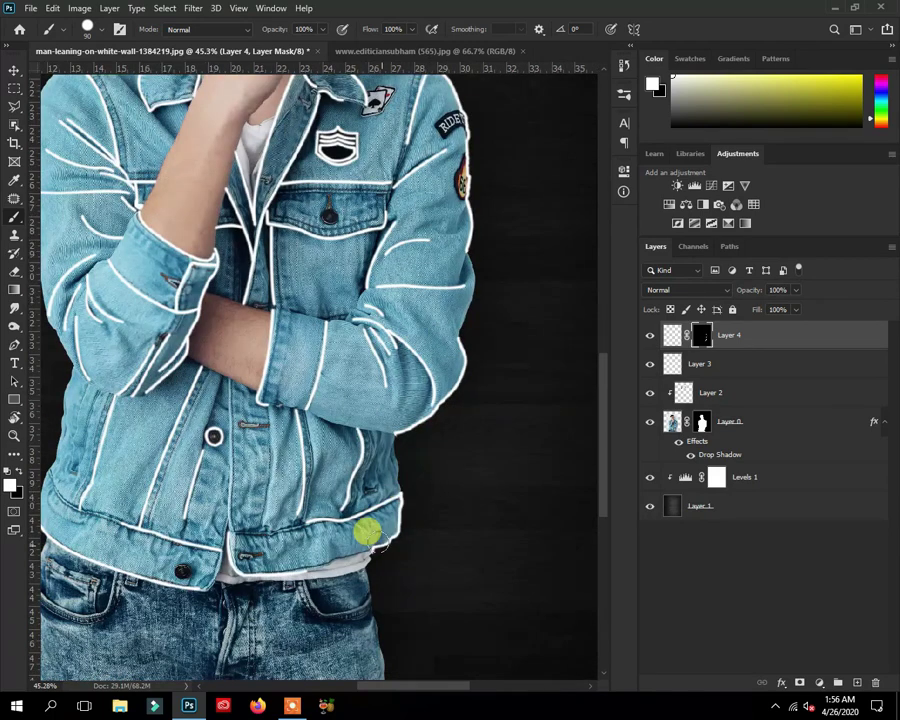
{"action": "scroll", "coordinate": [213, 507], "scroll_direction": "left", "scroll_amount": 5}
{"action": "mouse_move", "coordinate": [220, 512]}
{"action": "left_mouse_down"}
{"action": "mouse_move", "coordinate": [251, 396]}
{"action": "mouse_move", "coordinate": [304, 458]}
{"action": "mouse_move", "coordinate": [304, 503]}
{"action": "left_mouse_up"}
{"action": "mouse_move", "coordinate": [270, 370]}
{"action": "left_mouse_down"}
{"action": "mouse_move", "coordinate": [280, 452]}
{"action": "mouse_move", "coordinate": [291, 241]}
{"action": "left_mouse_up"}
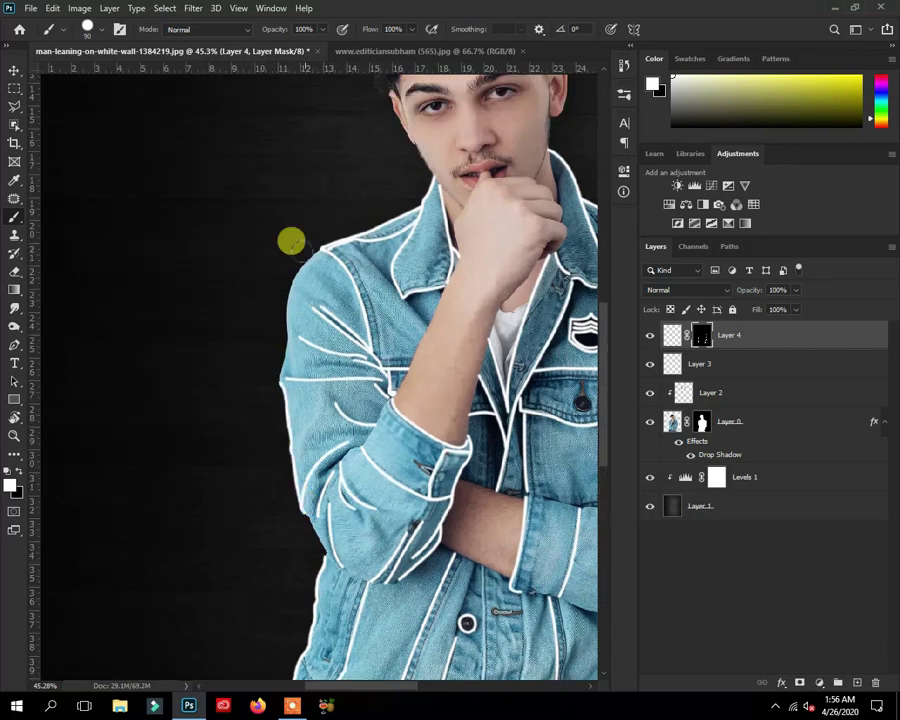
{"action": "scroll", "coordinate": [322, 318], "scroll_direction": "down", "scroll_amount": 5}
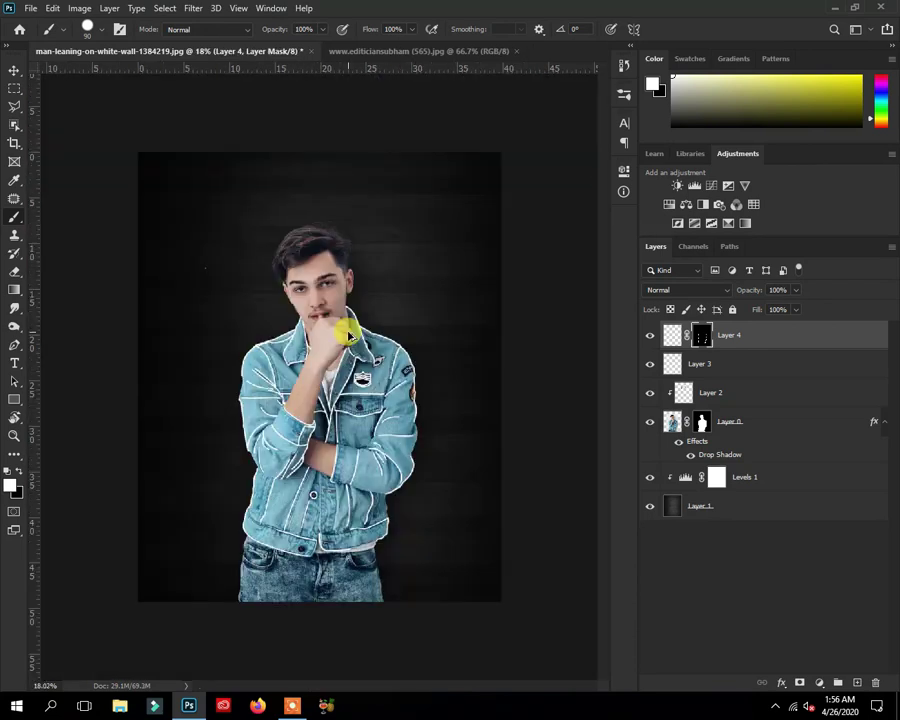
{"action": "scroll", "coordinate": [349, 336], "scroll_direction": "up", "scroll_amount": 1}
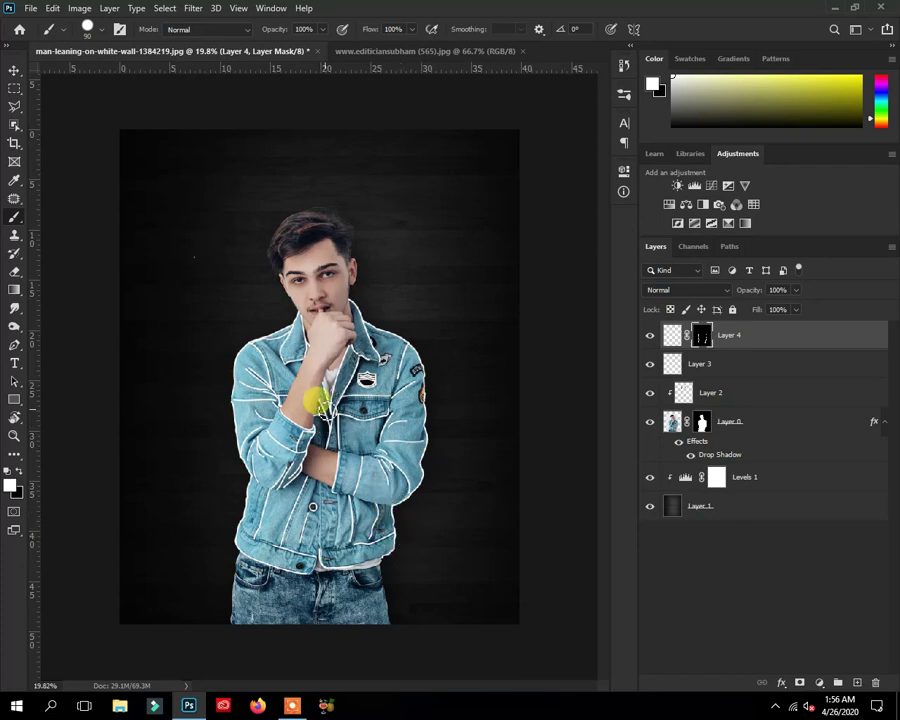
{"action": "scroll", "coordinate": [316, 400], "scroll_direction": "up", "scroll_amount": 1}
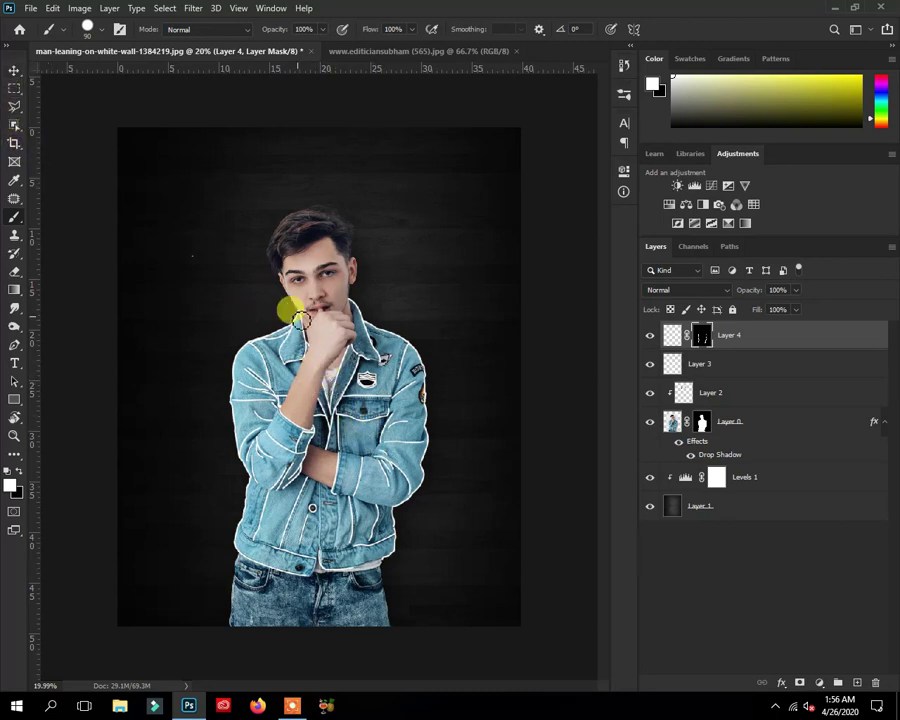
Check the line art alone, target Layer 0's mask and paint the jacket shoulder black.
{"action": "left_click", "coordinate": [650, 421]}
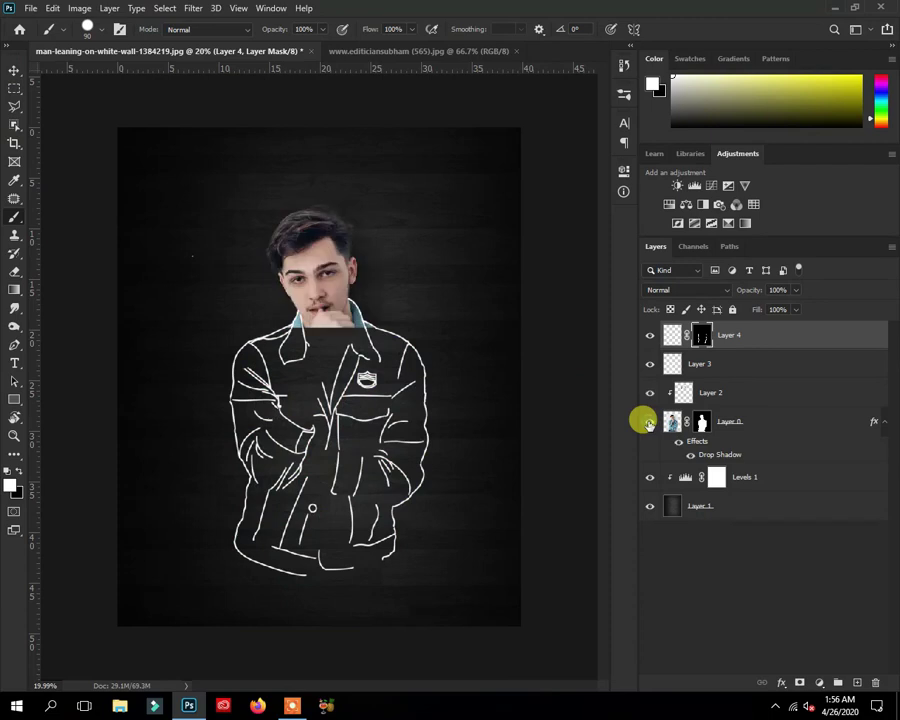
{"action": "left_click", "coordinate": [648, 421]}
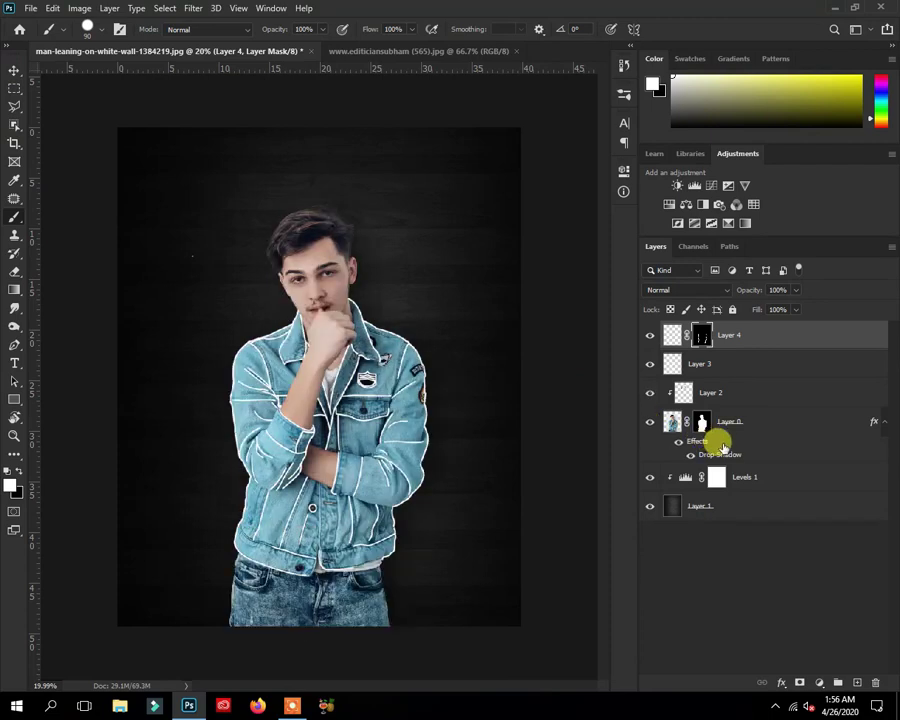
{"action": "left_click", "coordinate": [699, 421]}
{"action": "scroll", "coordinate": [400, 356], "scroll_direction": "up", "scroll_amount": 5}
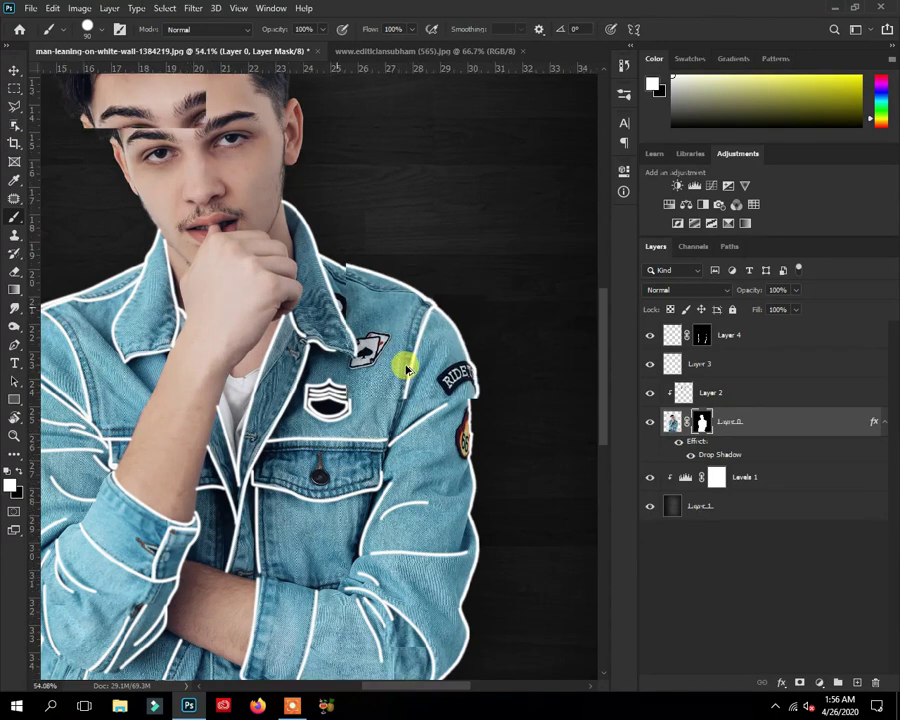
{"action": "scroll", "coordinate": [404, 362], "scroll_direction": "up", "scroll_amount": 1}
{"action": "scroll", "coordinate": [468, 302], "scroll_direction": "up", "scroll_amount": 2}
{"action": "scroll", "coordinate": [482, 317], "scroll_direction": "up", "scroll_amount": 1}
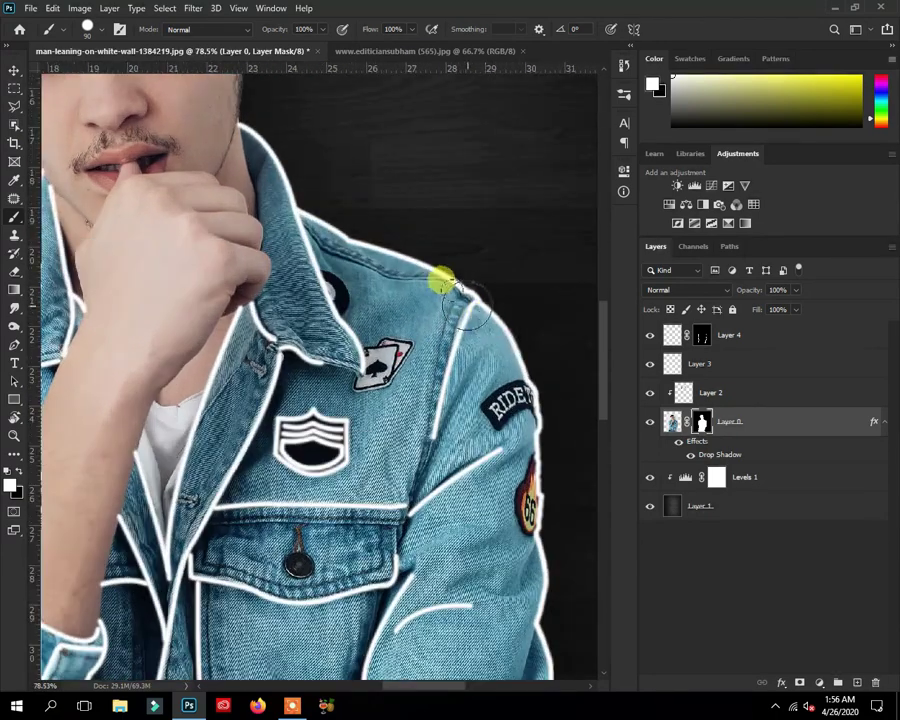
{"action": "key", "text": "x"}
{"action": "mouse_move", "coordinate": [428, 290]}
{"action": "left_mouse_down"}
{"action": "mouse_move", "coordinate": [446, 295]}
{"action": "mouse_move", "coordinate": [445, 345]}
{"action": "left_mouse_up"}
Mask the denim beside the collar and along the hand's edge with a 9 px brush.
{"action": "scroll", "coordinate": [335, 236], "scroll_direction": "up", "scroll_amount": 2}
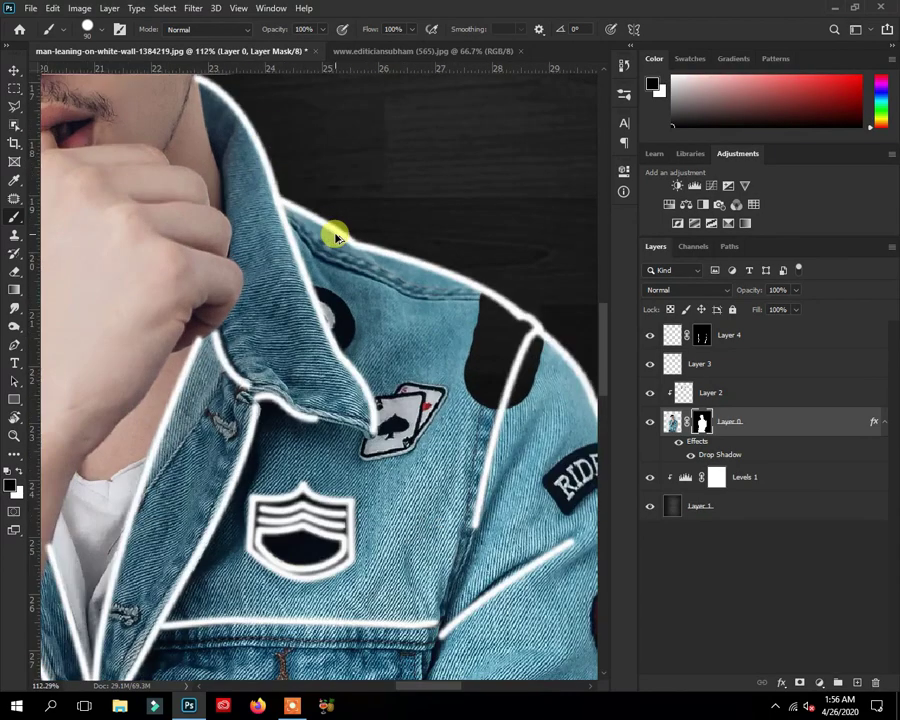
{"action": "scroll", "coordinate": [300, 205], "scroll_direction": "up", "scroll_amount": 1}
{"action": "right_click", "coordinate": [356, 188]}
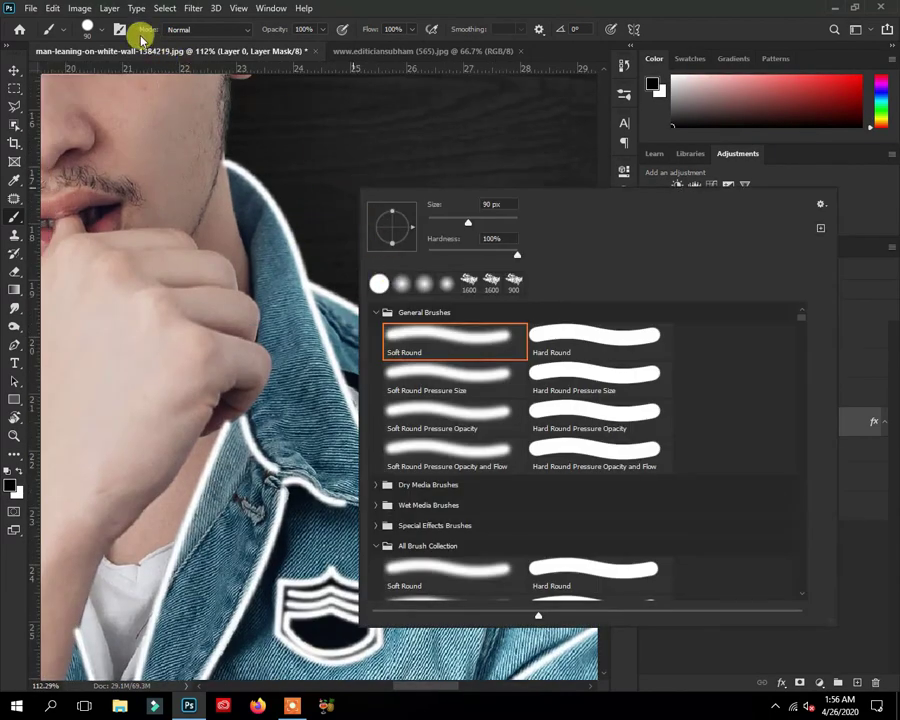
{"action": "key", "text": "Escape"}
{"action": "left_click_drag", "start_coordinate": [274, 224], "coordinate": [272, 210]}
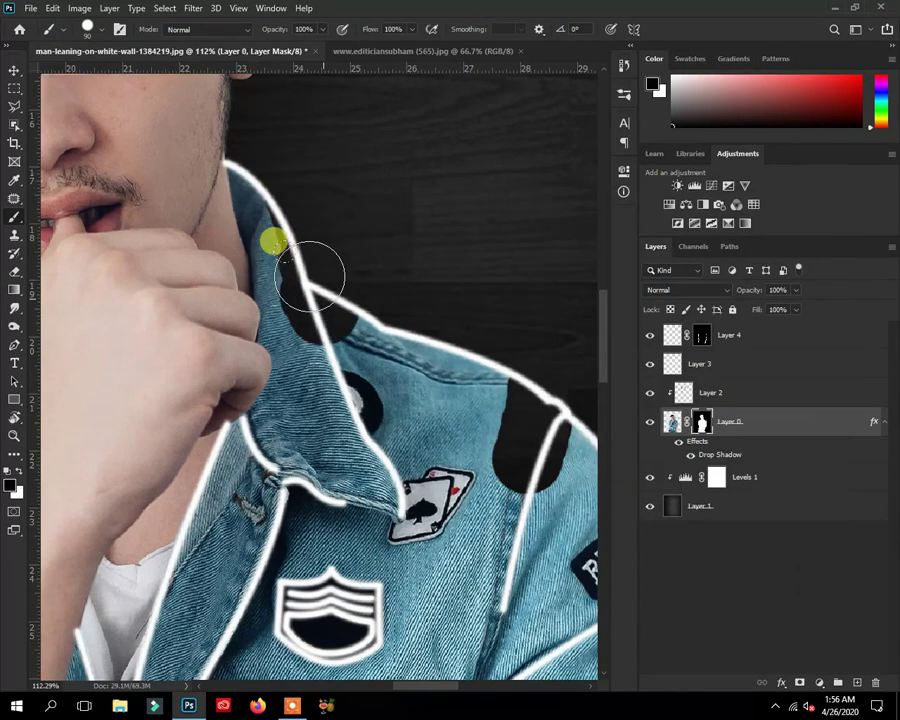
{"action": "scroll", "coordinate": [272, 210], "scroll_direction": "up", "scroll_amount": 2}
{"action": "scroll", "coordinate": [240, 170], "scroll_direction": "up", "scroll_amount": 2}
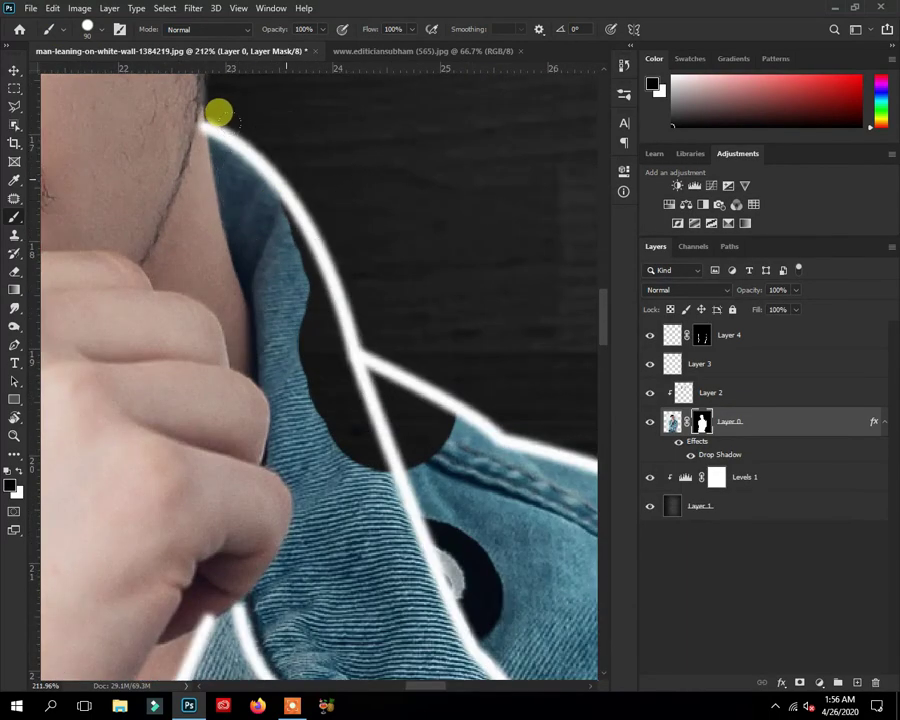
{"action": "key", "text": "bracketleft"}
{"action": "key", "text": "bracketleft"}
{"action": "key", "text": "bracketleft"}
{"action": "key", "text": "bracketleft"}
{"action": "key", "text": "bracketleft"}
{"action": "key", "text": "bracketleft"}
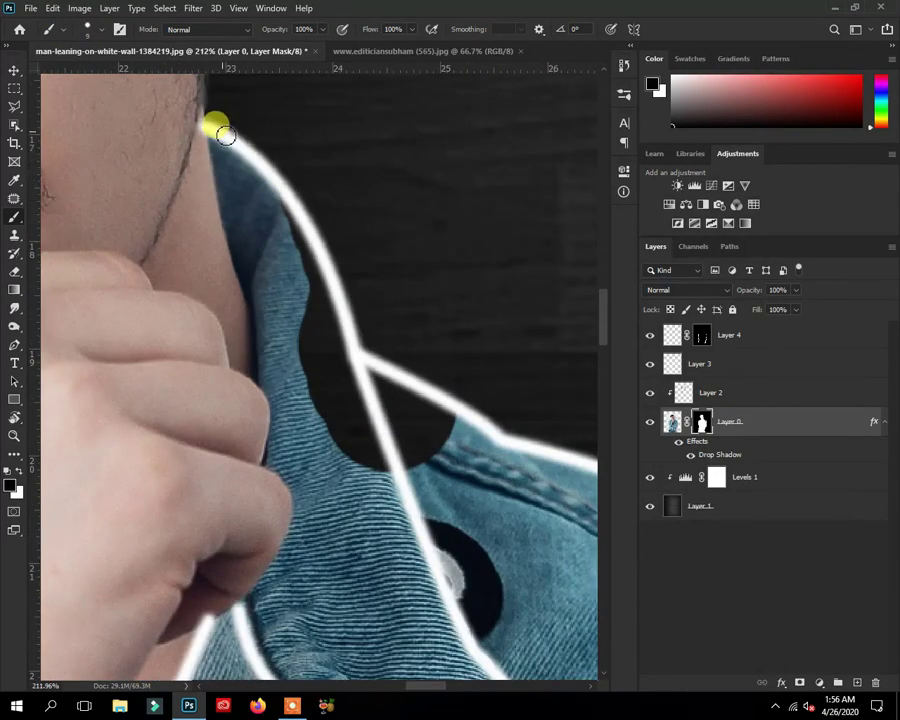
{"action": "mouse_move", "coordinate": [220, 155]}
{"action": "left_mouse_down"}
{"action": "mouse_move", "coordinate": [261, 281]}
{"action": "mouse_move", "coordinate": [346, 356]}
{"action": "mouse_move", "coordinate": [297, 374]}
{"action": "left_mouse_up"}
Paint out more collar denim beside the hand and along the left collar edge at 25 px.
{"action": "scroll", "coordinate": [297, 374], "scroll_direction": "up", "scroll_amount": 2}
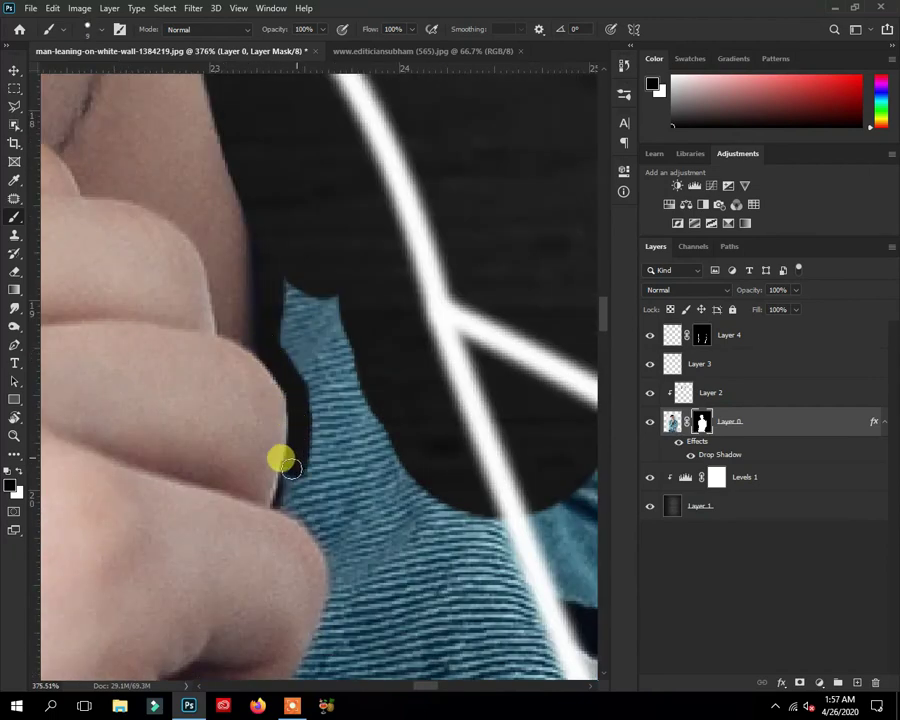
{"action": "scroll", "coordinate": [290, 468], "scroll_direction": "down", "scroll_amount": 2}
{"action": "left_click_drag", "start_coordinate": [357, 289], "coordinate": [257, 422]}
{"action": "scroll", "coordinate": [257, 422], "scroll_direction": "down", "scroll_amount": 2}
{"action": "key", "text": "bracketright"}
{"action": "key", "text": "bracketright"}
{"action": "key", "text": "bracketright"}
{"action": "left_click_drag", "start_coordinate": [333, 281], "coordinate": [300, 452]}
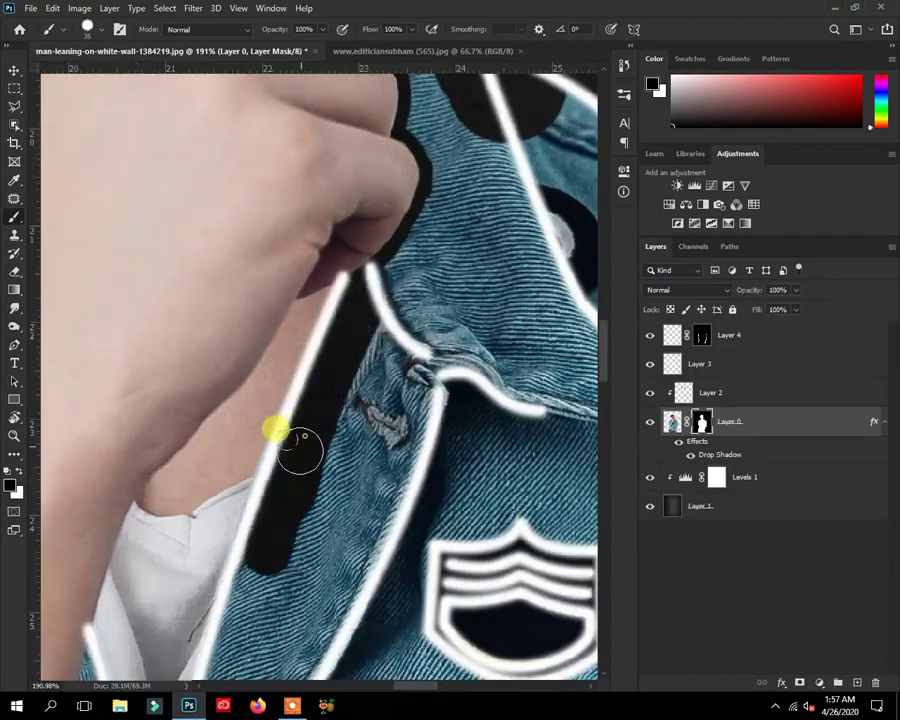
{"action": "scroll", "coordinate": [290, 470], "scroll_direction": "down", "scroll_amount": 2}
{"action": "key", "text": "bracketleft"}
{"action": "key", "text": "bracketleft"}
{"action": "key", "text": "bracketleft"}
{"action": "scroll", "coordinate": [260, 524], "scroll_direction": "up", "scroll_amount": 1}
{"action": "scroll", "coordinate": [380, 330], "scroll_direction": "up", "scroll_amount": 1}
{"action": "key", "text": "bracketright"}
{"action": "key", "text": "bracketright"}
{"action": "key", "text": "bracketright"}
{"action": "mouse_move", "coordinate": [308, 520]}
{"action": "left_mouse_down"}
{"action": "mouse_move", "coordinate": [357, 279]}
{"action": "mouse_move", "coordinate": [313, 438]}
{"action": "mouse_move", "coordinate": [377, 305]}
{"action": "mouse_move", "coordinate": [412, 497]}
{"action": "mouse_move", "coordinate": [363, 398]}
{"action": "left_mouse_up"}
Hide the denim over the lower jacket with a 250 px brush.
{"action": "key", "text": "bracketright"}
{"action": "key", "text": "bracketright"}
{"action": "key", "text": "bracketright"}
{"action": "scroll", "coordinate": [300, 380], "scroll_direction": "up", "scroll_amount": 3}
{"action": "scroll", "coordinate": [374, 344], "scroll_direction": "up", "scroll_amount": 3}
{"action": "scroll", "coordinate": [396, 268], "scroll_direction": "down", "scroll_amount": 1}
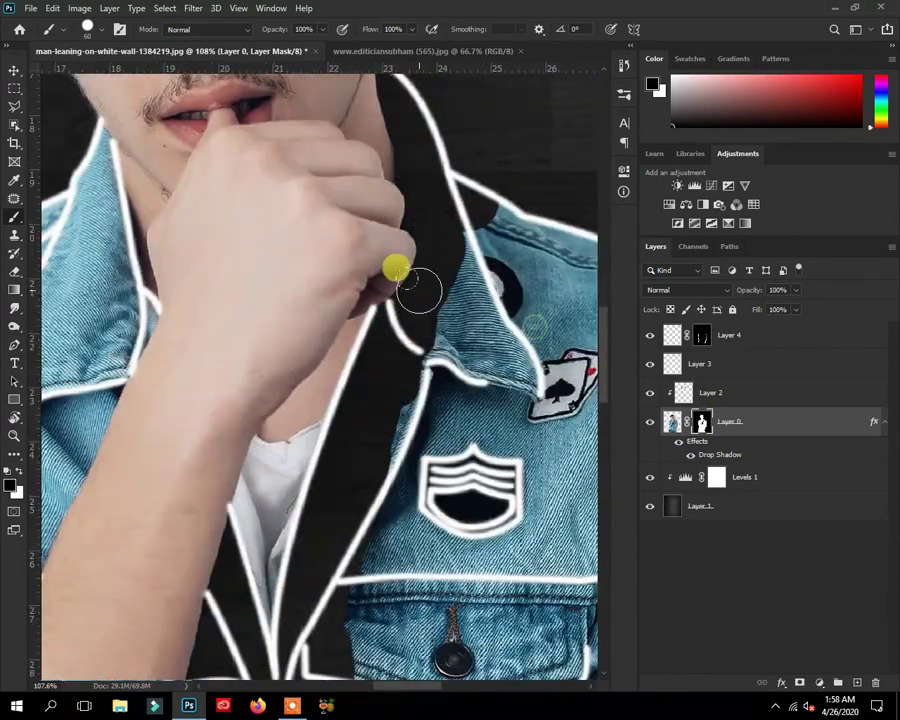
{"action": "scroll", "coordinate": [396, 268], "scroll_direction": "down", "scroll_amount": 5}
{"action": "key", "text": "bracketright"}
{"action": "key", "text": "bracketright"}
{"action": "key", "text": "bracketright"}
{"action": "left_click_drag", "start_coordinate": [420, 330], "coordinate": [321, 540]}
Mask the denim along the jacket hem and waistband with a 70 px brush.
{"action": "scroll", "coordinate": [151, 347], "scroll_direction": "up", "scroll_amount": 3}
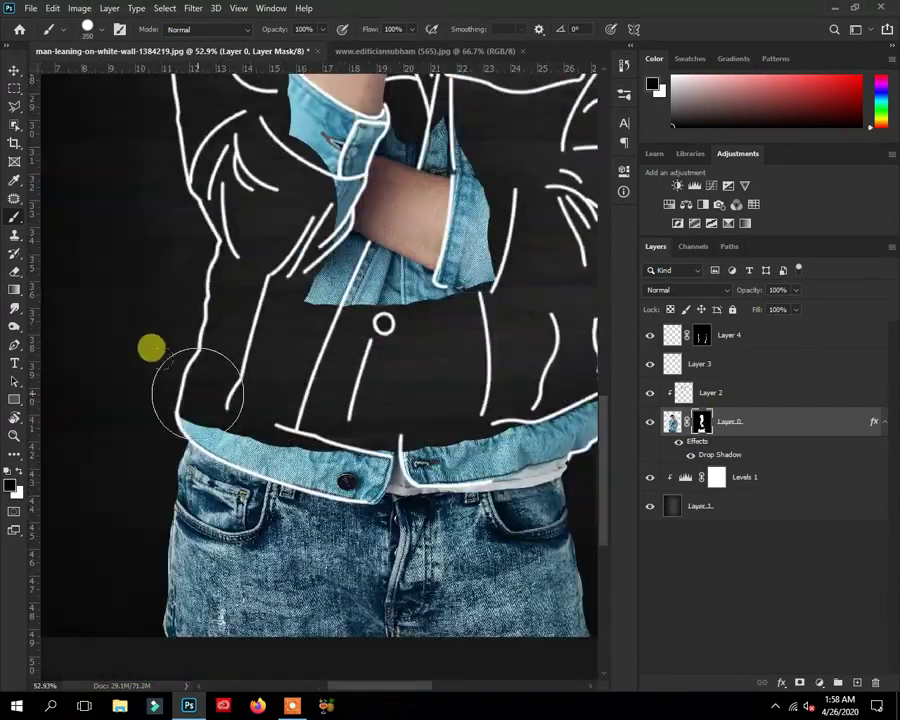
{"action": "scroll", "coordinate": [197, 393], "scroll_direction": "up", "scroll_amount": 3}
{"action": "key", "text": "bracketleft"}
{"action": "key", "text": "bracketleft"}
{"action": "key", "text": "bracketleft"}
{"action": "left_click_drag", "start_coordinate": [154, 406], "coordinate": [260, 436]}
{"action": "scroll", "coordinate": [260, 436], "scroll_direction": "down", "scroll_amount": 2}
{"action": "scroll", "coordinate": [280, 450], "scroll_direction": "right", "scroll_amount": 3}
{"action": "scroll", "coordinate": [299, 487], "scroll_direction": "right", "scroll_amount": 3}
{"action": "mouse_move", "coordinate": [530, 375]}
{"action": "left_mouse_down"}
{"action": "mouse_move", "coordinate": [442, 390]}
{"action": "mouse_move", "coordinate": [224, 464]}
{"action": "left_mouse_up"}
{"action": "scroll", "coordinate": [442, 390], "scroll_direction": "up", "scroll_amount": 2}
{"action": "scroll", "coordinate": [320, 330], "scroll_direction": "up", "scroll_amount": 7}
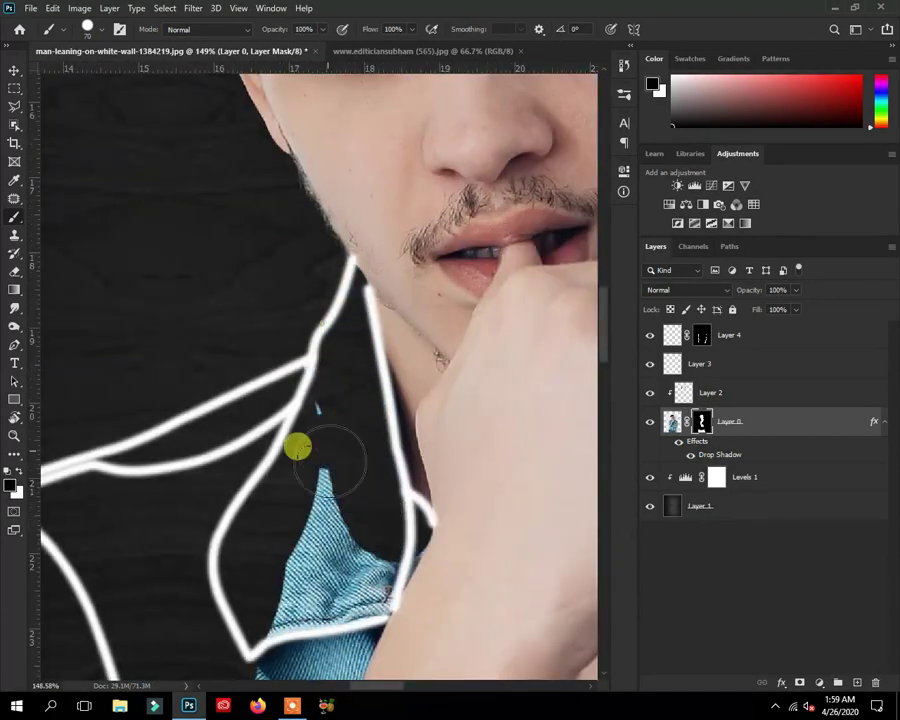
{"action": "scroll", "coordinate": [297, 447], "scroll_direction": "down", "scroll_amount": 5}
{"action": "scroll", "coordinate": [260, 255], "scroll_direction": "down", "scroll_amount": 3}
{"action": "scroll", "coordinate": [227, 261], "scroll_direction": "up", "scroll_amount": 3}
{"action": "key", "text": "p"}
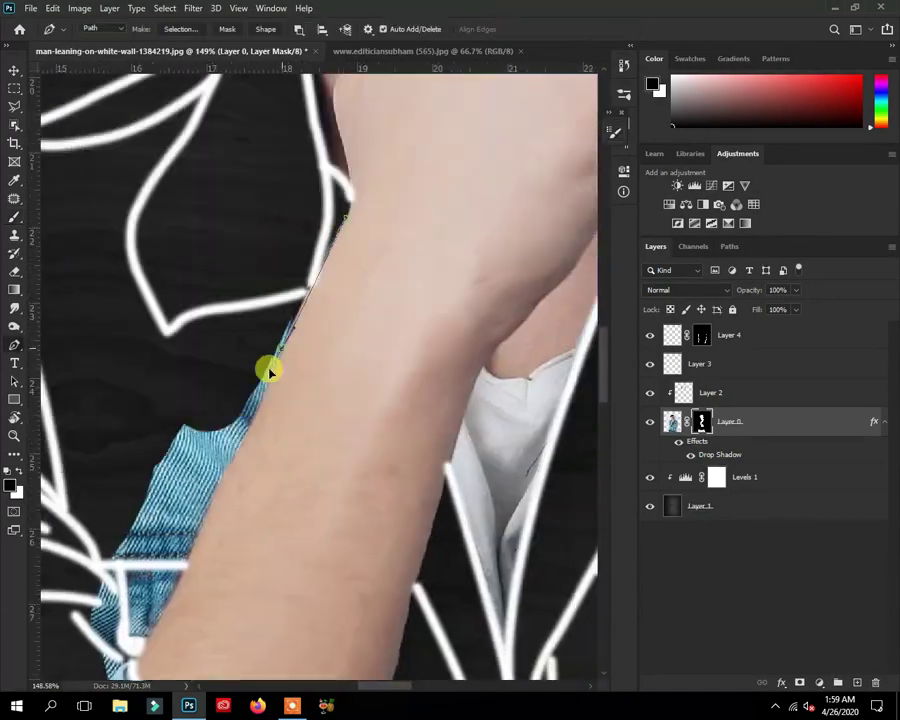
{"action": "scroll", "coordinate": [270, 370], "scroll_direction": "down", "scroll_amount": 3}
{"action": "scroll", "coordinate": [270, 370], "scroll_direction": "left", "scroll_amount": 2}
{"action": "left_click", "coordinate": [295, 343]}
{"action": "left_click", "coordinate": [222, 496]}
{"action": "scroll", "coordinate": [277, 400], "scroll_direction": "down", "scroll_amount": 3}
{"action": "scroll", "coordinate": [205, 443], "scroll_direction": "right", "scroll_amount": 2}
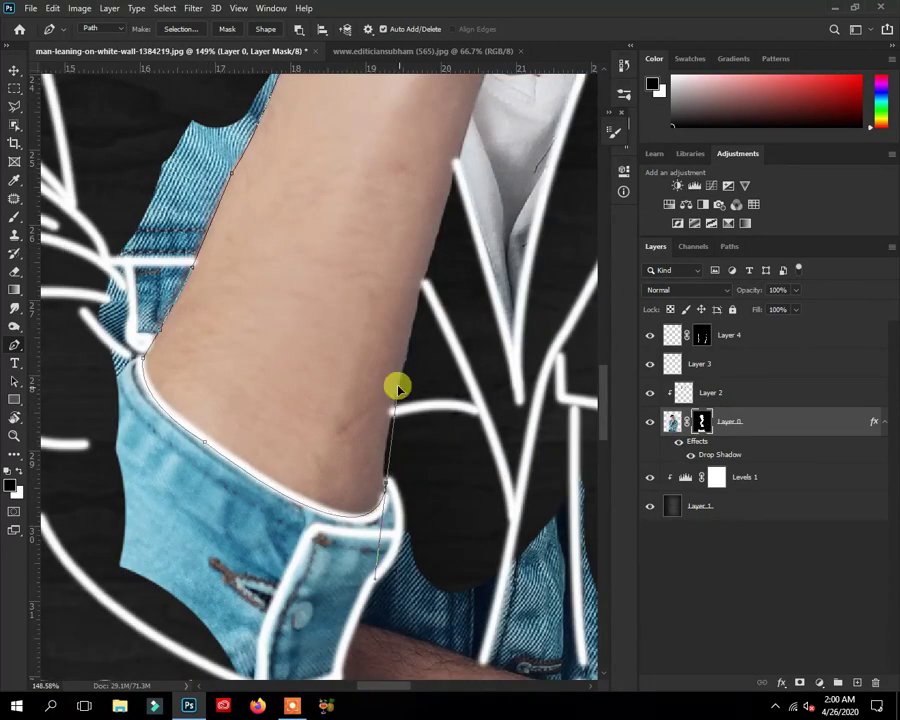
{"action": "scroll", "coordinate": [397, 388], "scroll_direction": "down", "scroll_amount": 4}
{"action": "scroll", "coordinate": [285, 385], "scroll_direction": "down", "scroll_amount": 3}
{"action": "scroll", "coordinate": [285, 385], "scroll_direction": "right", "scroll_amount": 2}
{"action": "left_click", "coordinate": [432, 497]}
{"action": "left_click", "coordinate": [478, 237]}
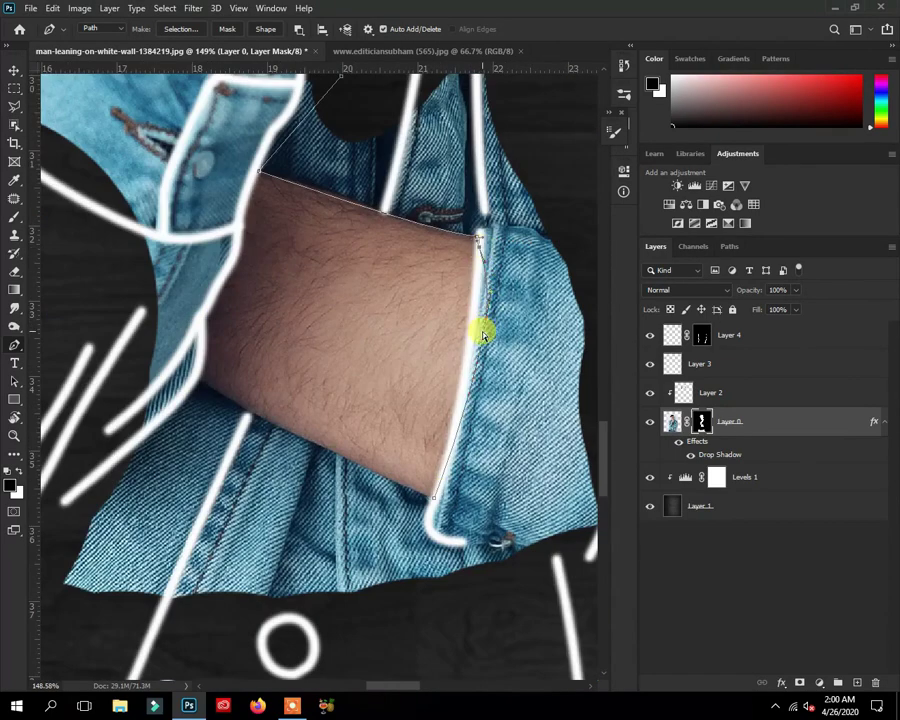
{"action": "left_click", "coordinate": [293, 428]}
{"action": "scroll", "coordinate": [321, 382], "scroll_direction": "down", "scroll_amount": 4}
{"action": "scroll", "coordinate": [370, 380], "scroll_direction": "down", "scroll_amount": 3}
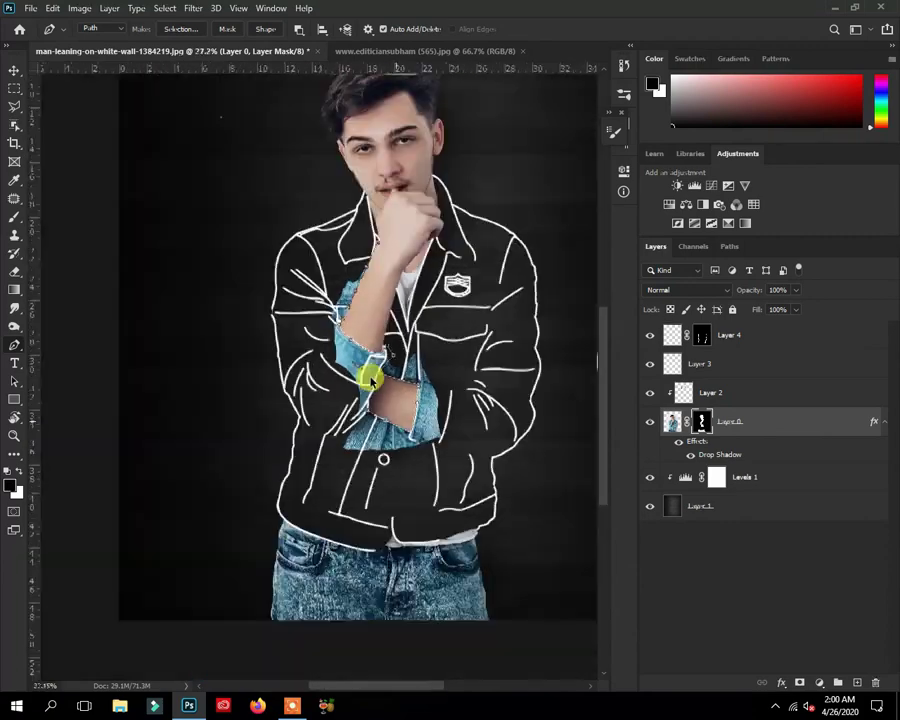
{"action": "scroll", "coordinate": [370, 380], "scroll_direction": "up", "scroll_amount": 4}
{"action": "scroll", "coordinate": [256, 456], "scroll_direction": "down", "scroll_amount": 4}
{"action": "key", "text": "ctrl+Return"}
{"action": "key", "text": "b"}
{"action": "scroll", "coordinate": [250, 460], "scroll_direction": "up", "scroll_amount": 3}
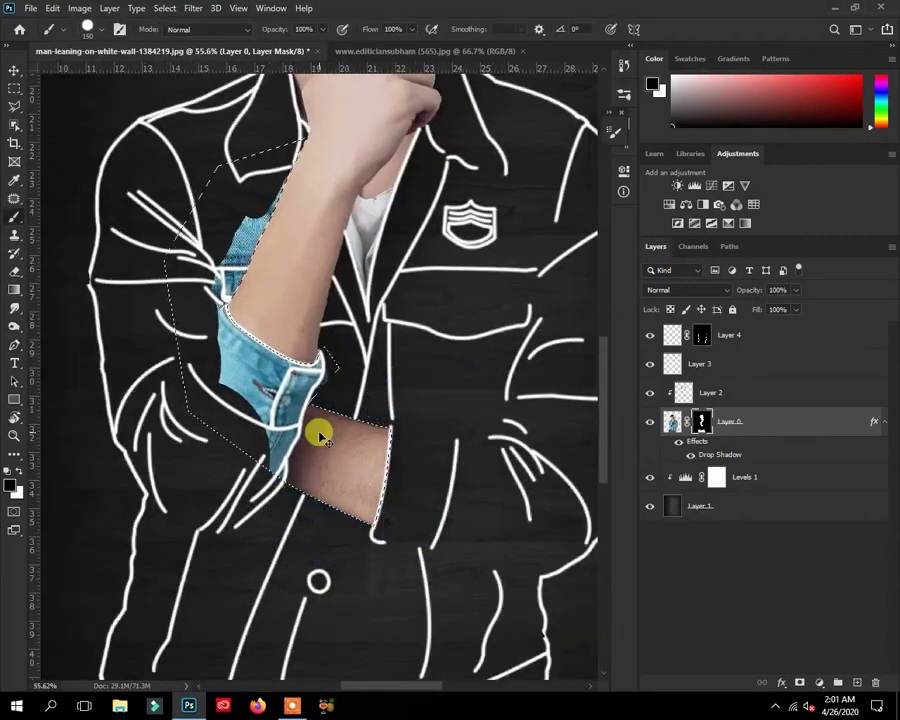
{"action": "scroll", "coordinate": [262, 300], "scroll_direction": "up", "scroll_amount": 3}
{"action": "mouse_move", "coordinate": [382, 372]}
{"action": "left_mouse_down"}
{"action": "mouse_move", "coordinate": [301, 482]}
{"action": "mouse_move", "coordinate": [280, 428]}
{"action": "mouse_move", "coordinate": [305, 381]}
{"action": "left_mouse_up"}
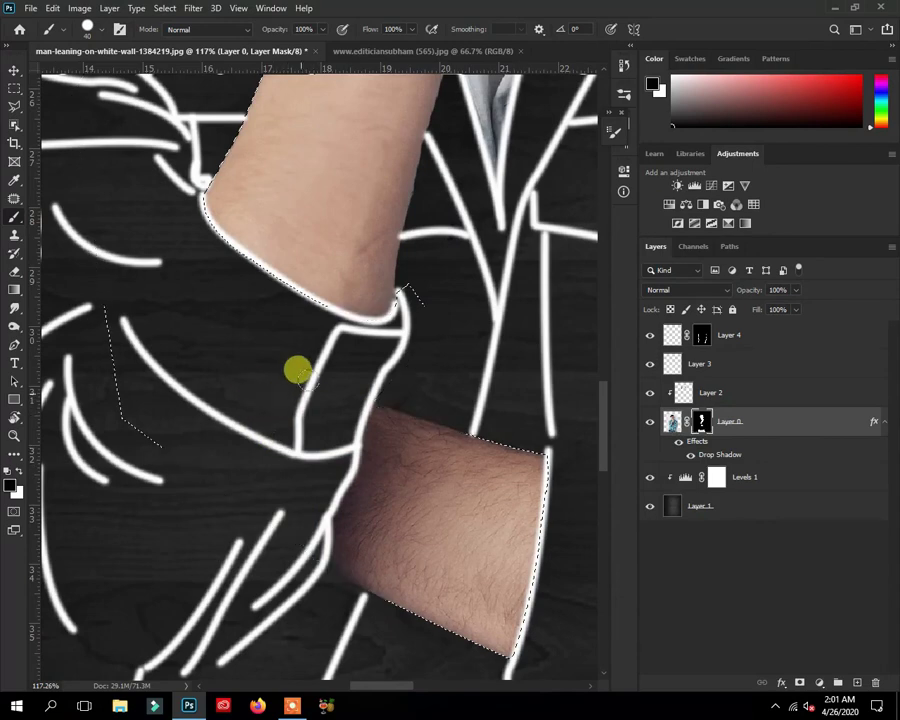
{"action": "scroll", "coordinate": [340, 368], "scroll_direction": "down", "scroll_amount": 8}
{"action": "scroll", "coordinate": [342, 372], "scroll_direction": "up", "scroll_amount": 1}
{"action": "scroll", "coordinate": [342, 372], "scroll_direction": "up", "scroll_amount": 1}
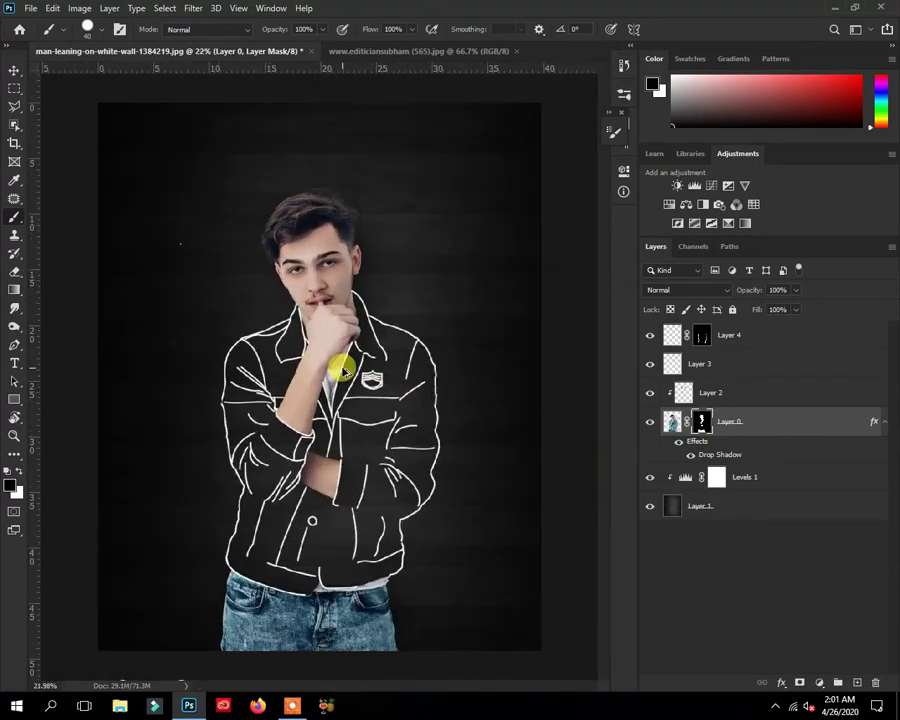
{"action": "scroll", "coordinate": [346, 372], "scroll_direction": "down", "scroll_amount": 1}
{"action": "scroll", "coordinate": [343, 369], "scroll_direction": "up", "scroll_amount": 2}
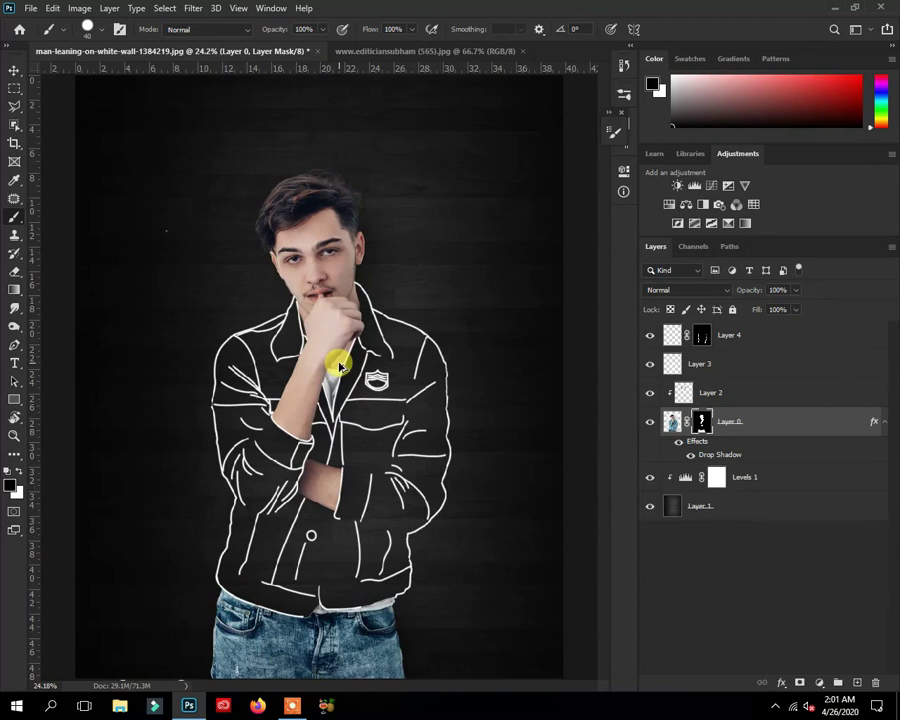
{"action": "scroll", "coordinate": [340, 366], "scroll_direction": "down", "scroll_amount": 1}
{"action": "scroll", "coordinate": [340, 366], "scroll_direction": "up", "scroll_amount": 1}
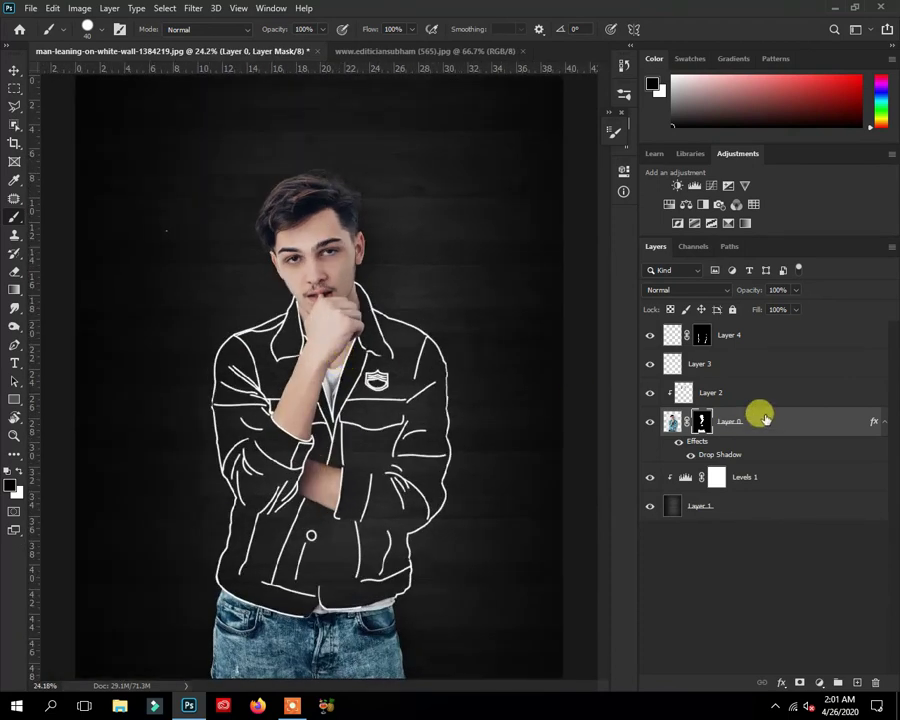
Apply Layer 0's mask permanently and check the outline layers by toggling visibility.
{"action": "right_click", "coordinate": [700, 420]}
{"action": "left_click", "coordinate": [726, 458]}
{"action": "left_click", "coordinate": [650, 421]}
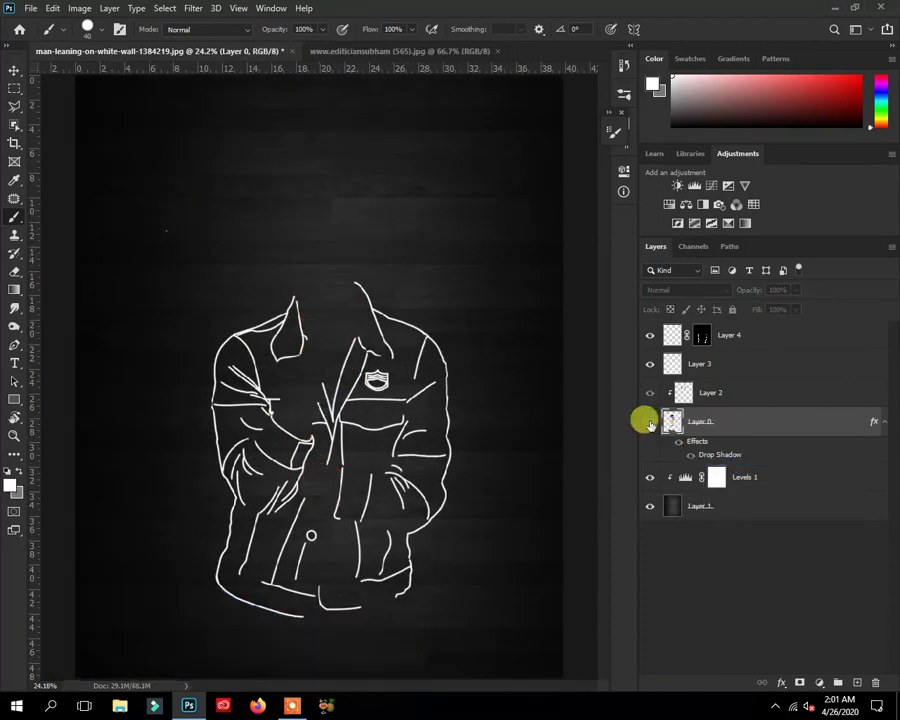
{"action": "left_click", "coordinate": [650, 364]}
{"action": "left_click", "coordinate": [650, 336]}
{"action": "left_click", "coordinate": [650, 336]}
Merge Layer 3 and Layer 4 into a single visible Layer 4.
{"action": "left_click", "coordinate": [708, 362]}
{"action": "left_click", "coordinate": [724, 335], "text": "shift"}
{"action": "right_click", "coordinate": [724, 335]}
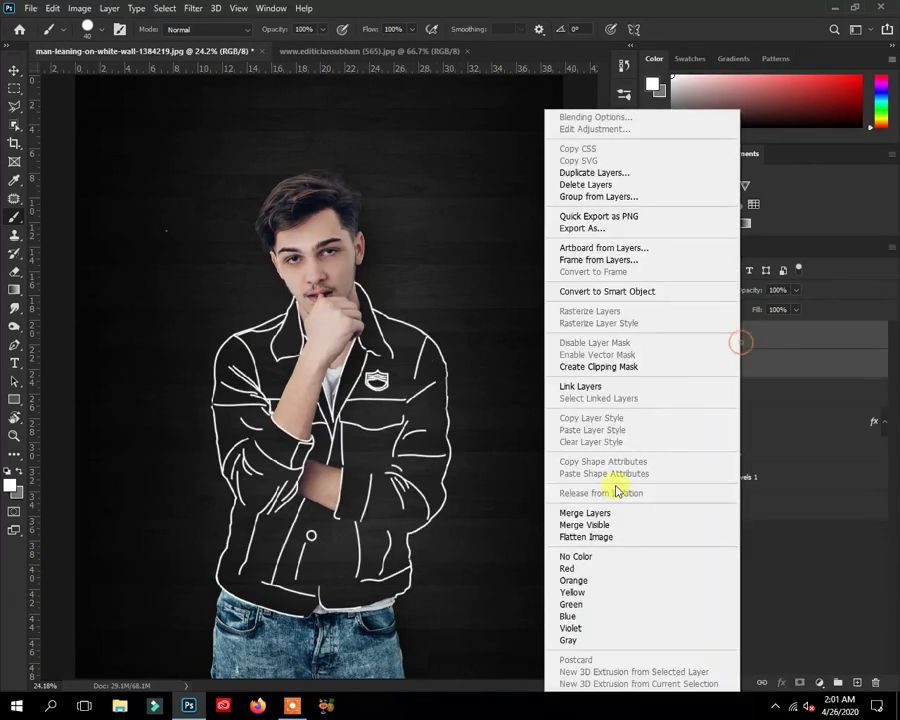
{"action": "left_click", "coordinate": [594, 509]}
{"action": "left_click", "coordinate": [648, 336]}
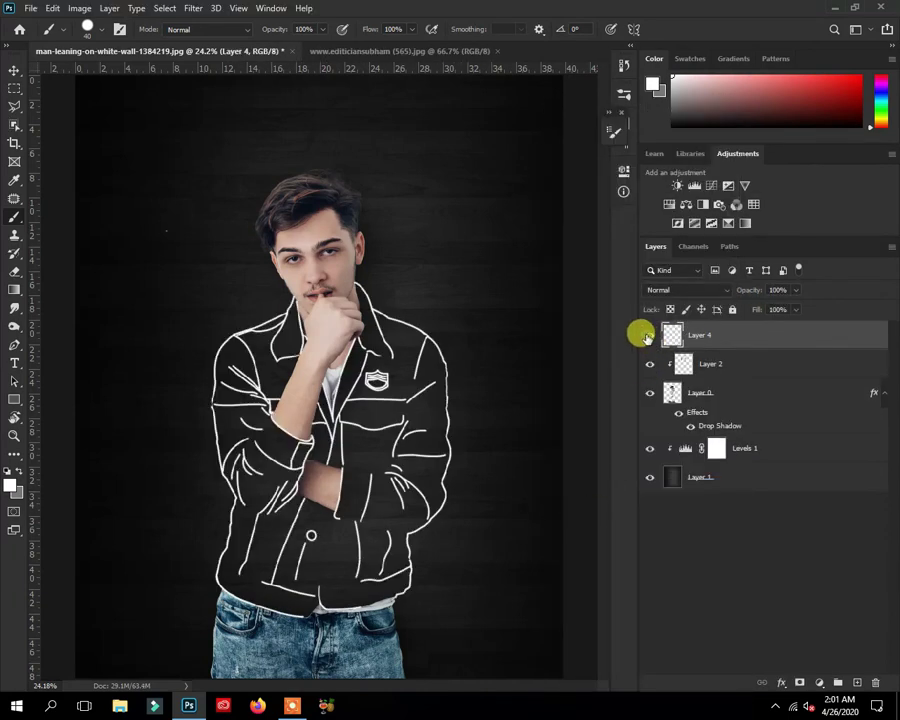
Add an Outer Glow to Layer 4 with an 18 px size and slightly reduced spread.
{"action": "left_click", "coordinate": [781, 682]}
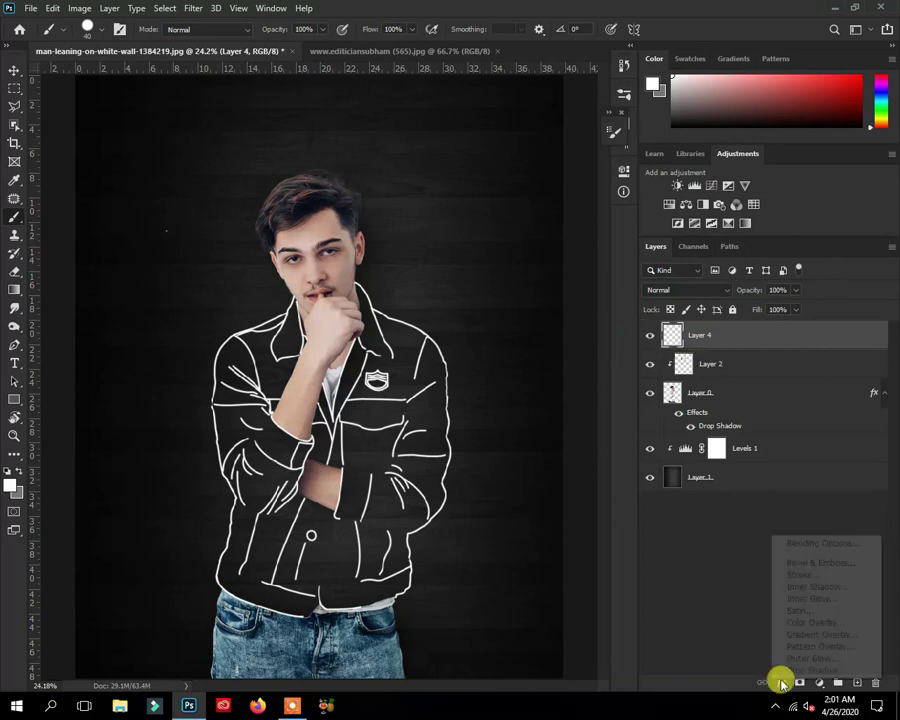
{"action": "left_click", "coordinate": [790, 657]}
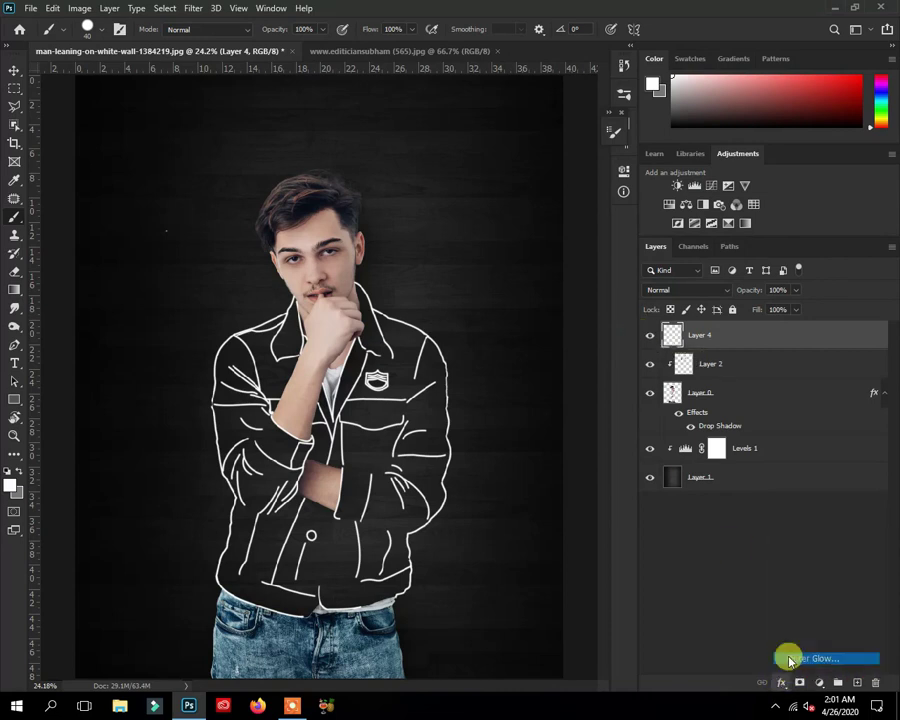
{"action": "mouse_move", "coordinate": [505, 350]}
{"action": "left_mouse_down"}
{"action": "mouse_move", "coordinate": [717, 197]}
{"action": "mouse_move", "coordinate": [719, 237]}
{"action": "mouse_move", "coordinate": [672, 232]}
{"action": "left_mouse_up"}
{"action": "mouse_move", "coordinate": [666, 402]}
{"action": "left_mouse_down"}
{"action": "mouse_move", "coordinate": [709, 410]}
{"action": "mouse_move", "coordinate": [633, 408]}
{"action": "mouse_move", "coordinate": [648, 413]}
{"action": "mouse_move", "coordinate": [650, 398]}
{"action": "mouse_move", "coordinate": [653, 408]}
{"action": "left_mouse_up"}
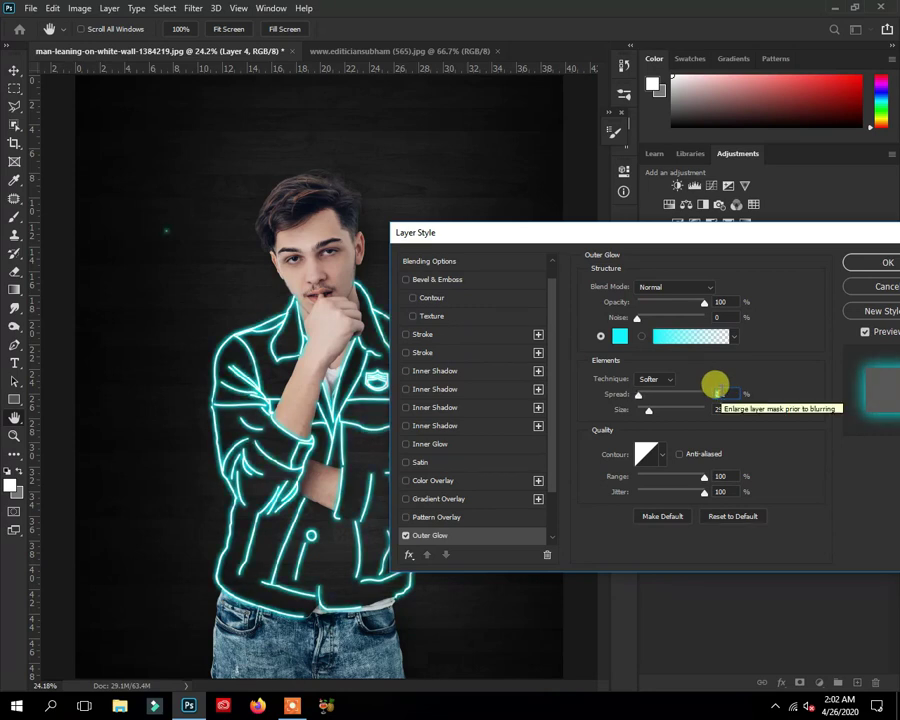
{"action": "key", "text": "Down"}
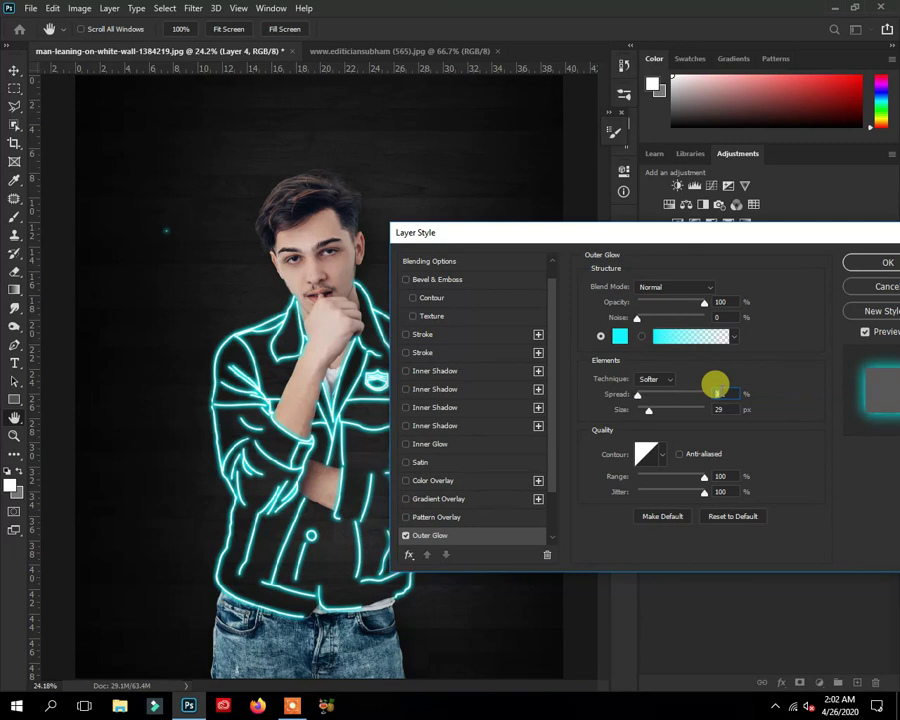
{"action": "key", "text": "Down"}
{"action": "key", "text": "Up"}
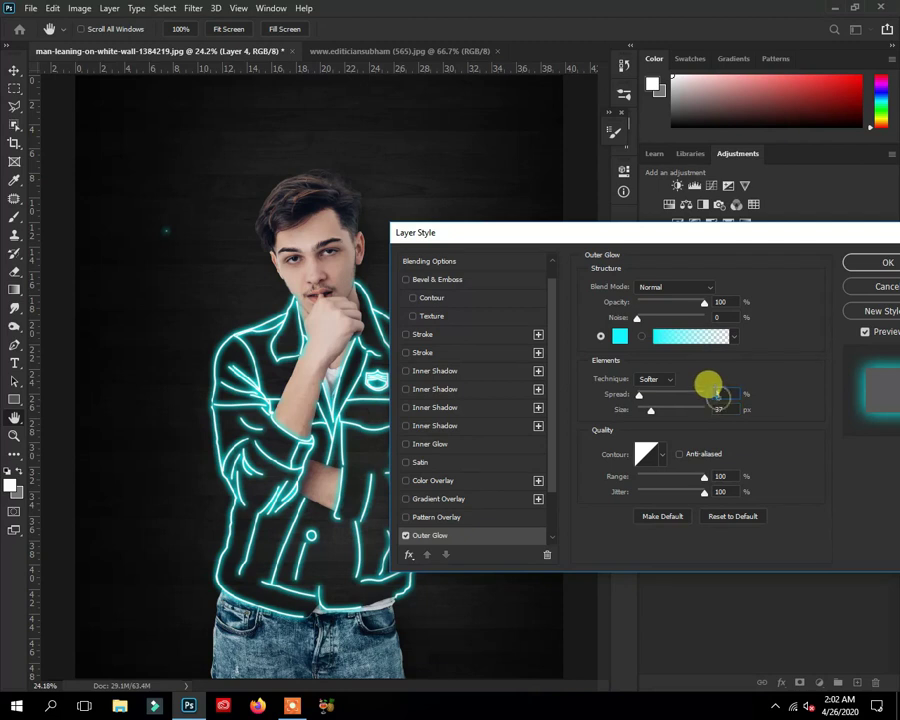
{"action": "key", "text": "Down"}
Keep the glow technique on Softer and raise the spread slightly.
{"action": "left_click", "coordinate": [658, 380]}
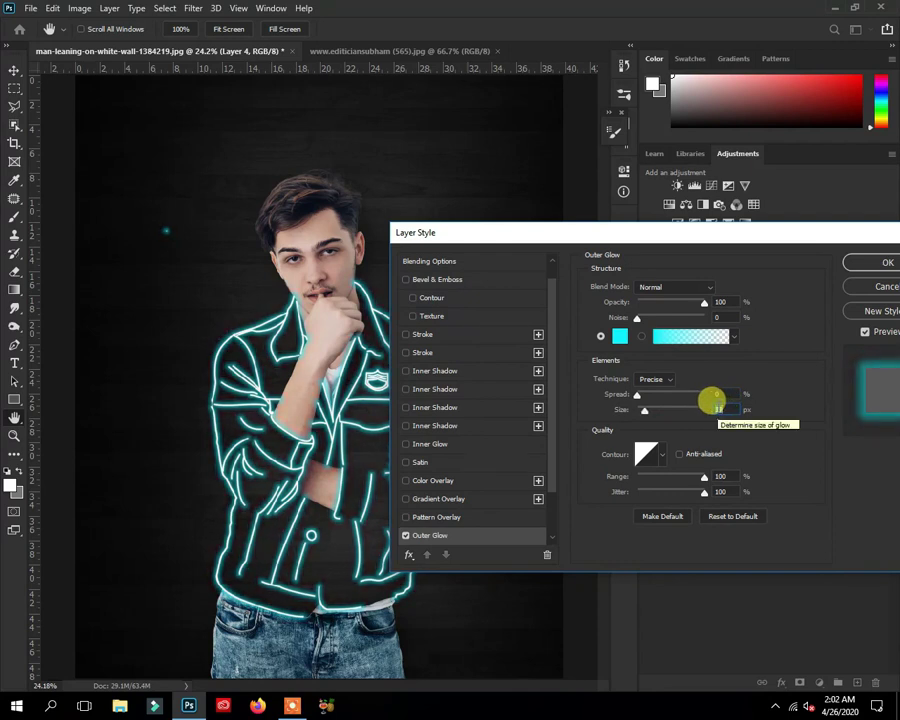
{"action": "left_click", "coordinate": [662, 379]}
{"action": "left_click", "coordinate": [657, 394]}
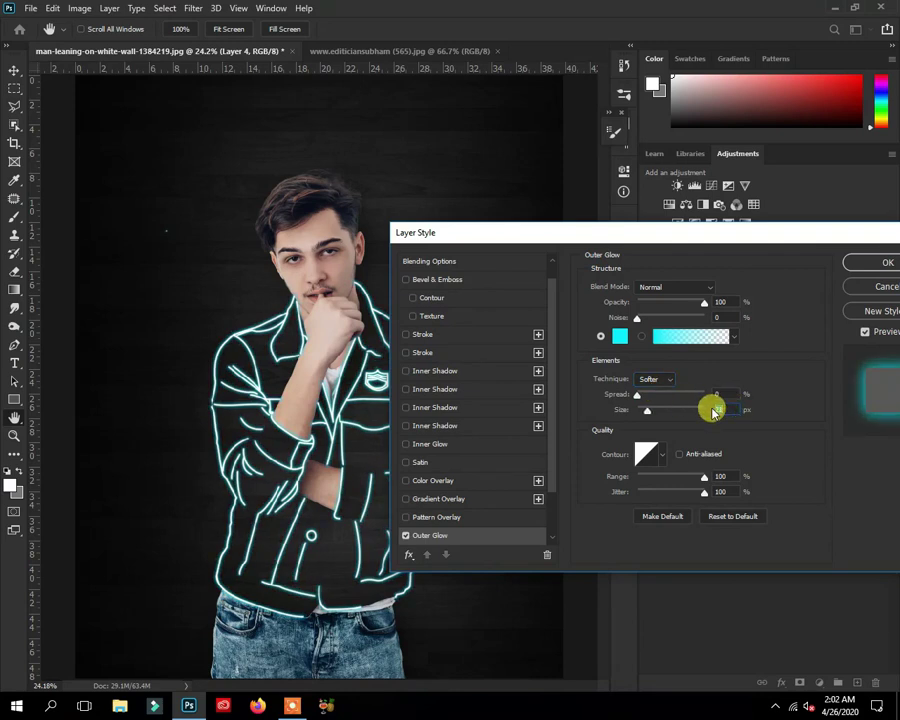
{"action": "left_click", "coordinate": [717, 394]}
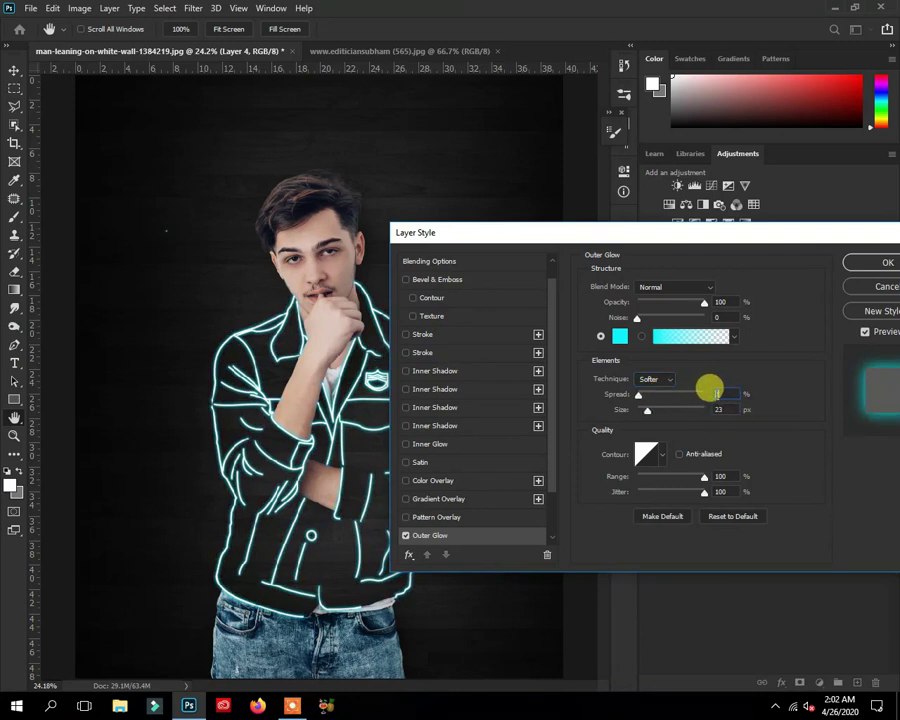
{"action": "key", "text": "Up"}
{"action": "key", "text": "Up"}
{"action": "key", "text": "Up"}
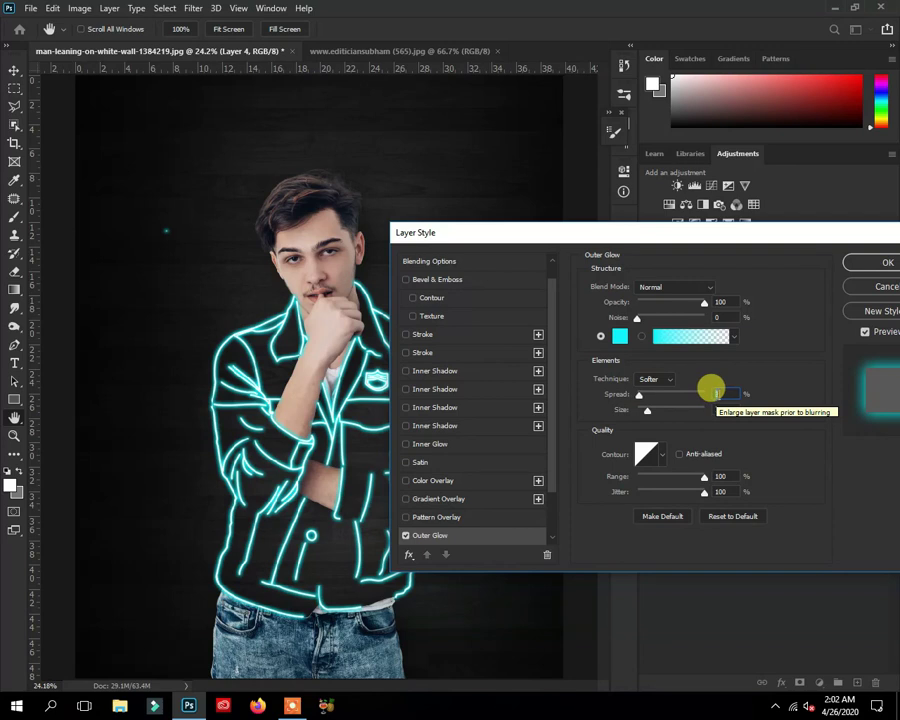
{"action": "left_click_drag", "start_coordinate": [706, 228], "coordinate": [628, 292]}
Confirm the glow, then reopen Outer Glow and lower its spread to about 4.
{"action": "left_click", "coordinate": [808, 326]}
{"action": "key", "text": "b"}
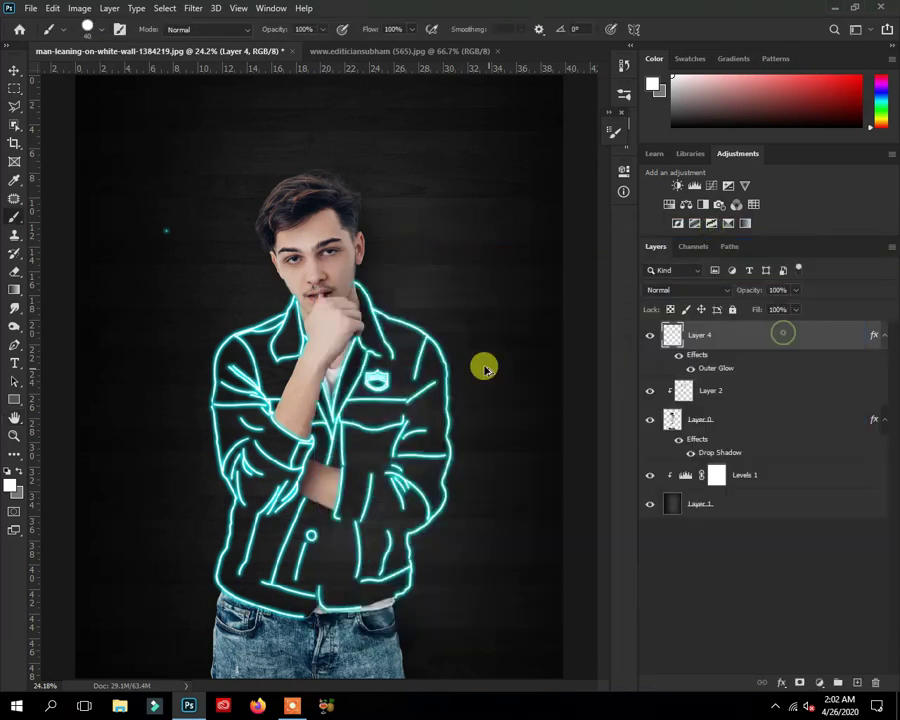
{"action": "scroll", "coordinate": [483, 365], "scroll_direction": "down", "scroll_amount": 3}
{"action": "scroll", "coordinate": [483, 365], "scroll_direction": "up", "scroll_amount": 2}
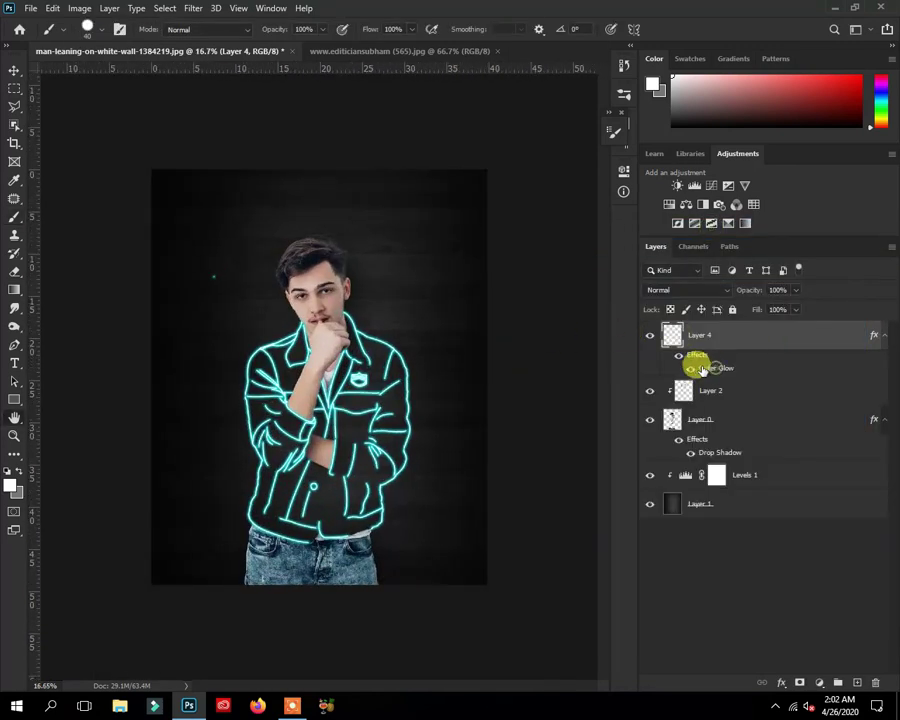
{"action": "double_click", "coordinate": [703, 368]}
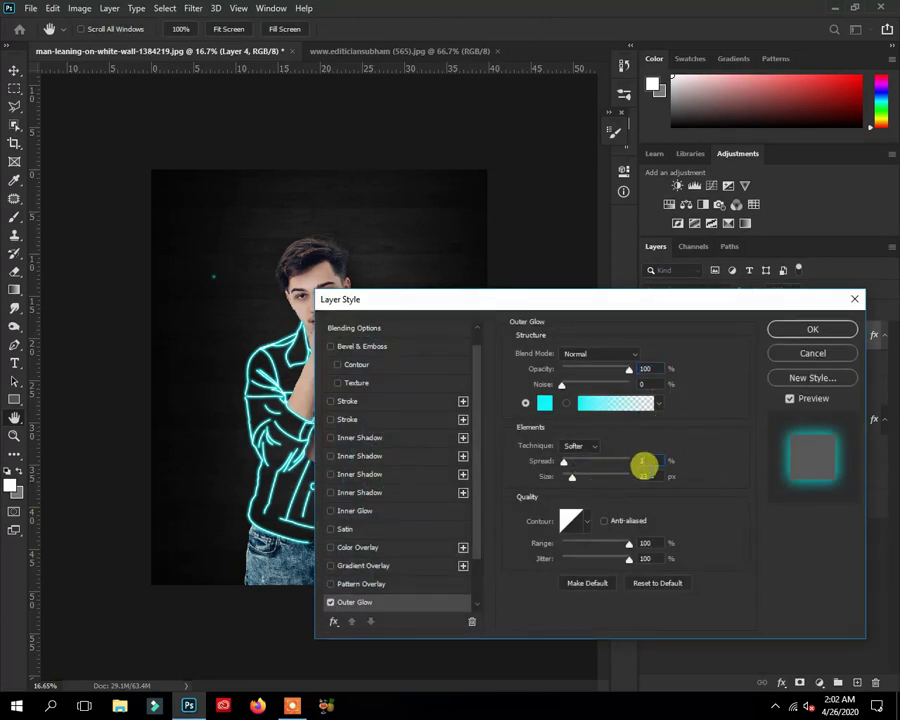
{"action": "key", "text": "Down"}
{"action": "key", "text": "Down"}
{"action": "key", "text": "Down"}
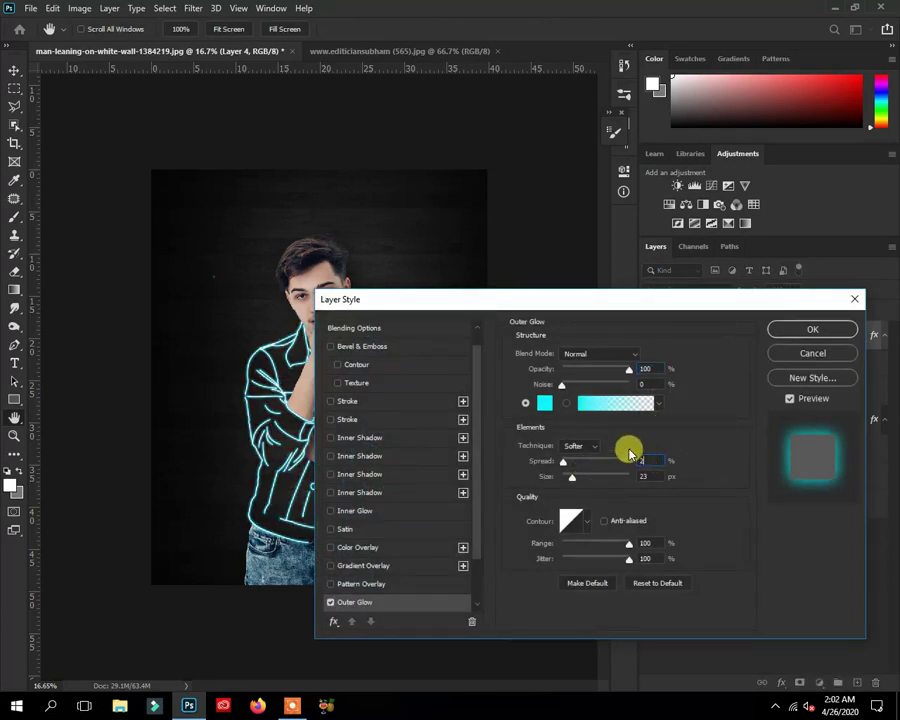
{"action": "left_click", "coordinate": [814, 330]}
Compare the glow by toggling its visibility, then add a layer mask to Layer 4.
{"action": "scroll", "coordinate": [415, 405], "scroll_direction": "up", "scroll_amount": 2}
{"action": "scroll", "coordinate": [415, 405], "scroll_direction": "down", "scroll_amount": 3}
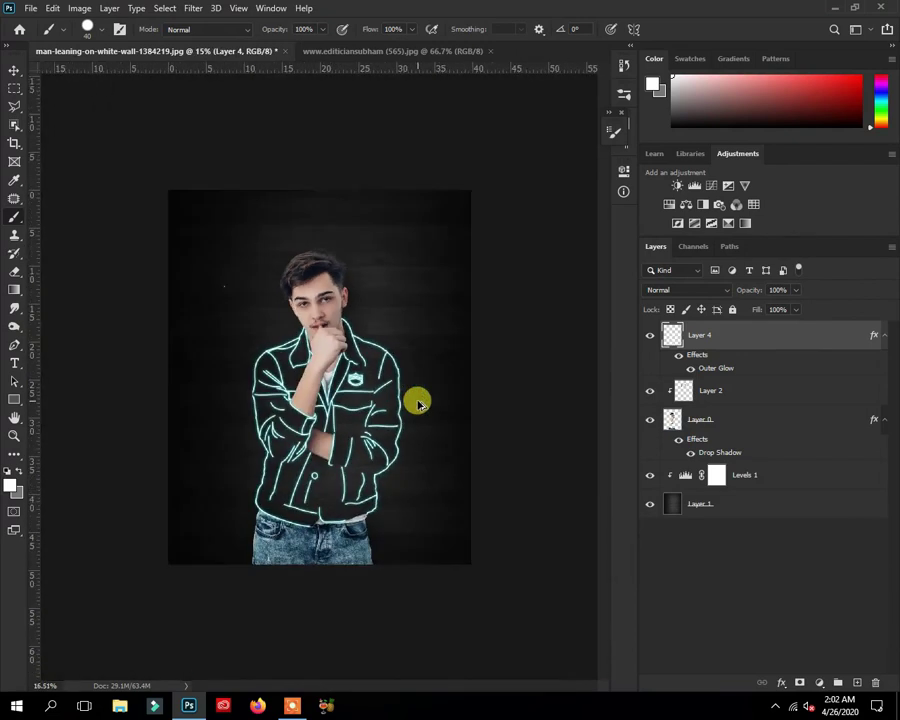
{"action": "scroll", "coordinate": [425, 402], "scroll_direction": "up", "scroll_amount": 2}
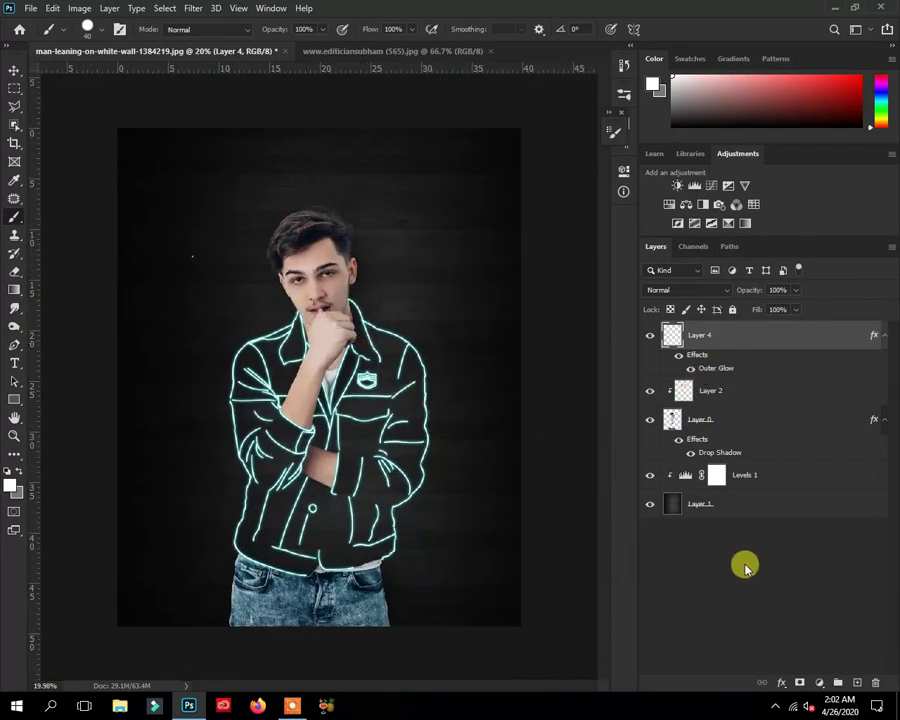
{"action": "left_click", "coordinate": [649, 341]}
{"action": "left_click", "coordinate": [700, 419]}
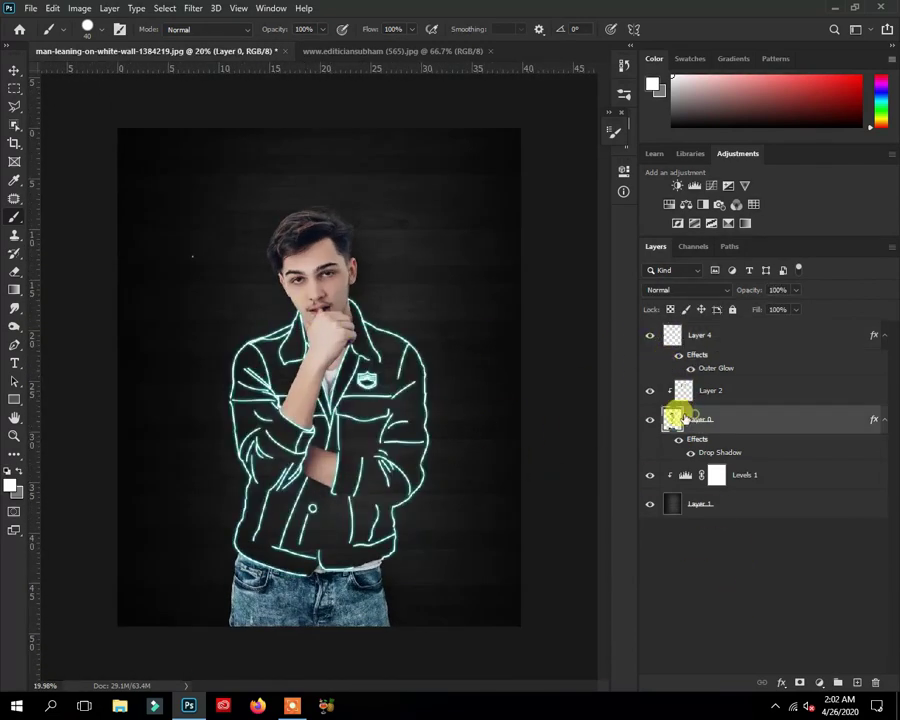
{"action": "left_click", "coordinate": [649, 335]}
{"action": "left_click", "coordinate": [649, 335]}
{"action": "left_click", "coordinate": [726, 339]}
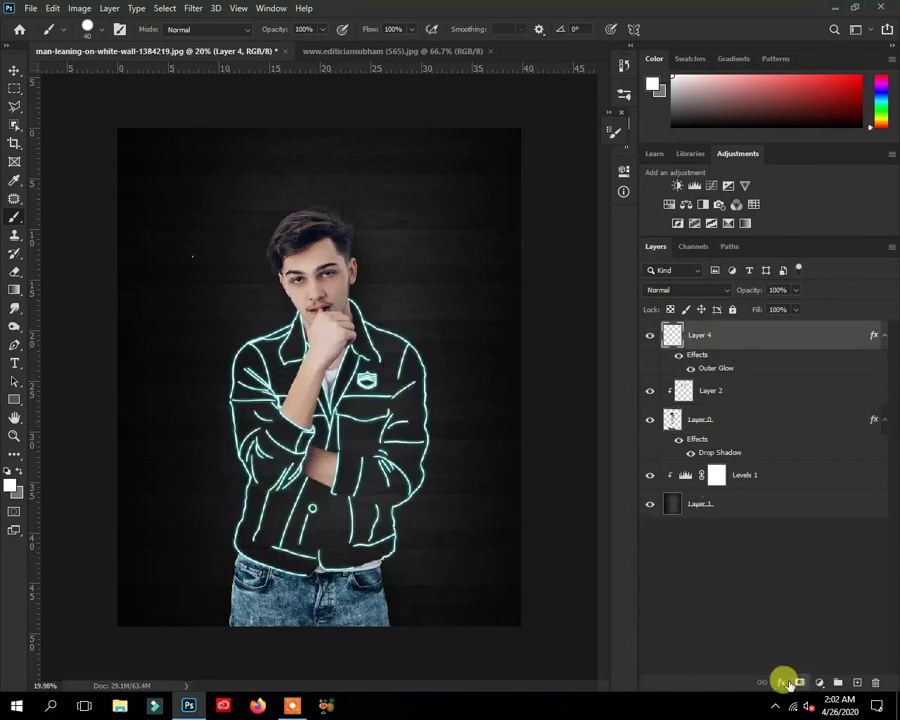
{"action": "left_click", "coordinate": [799, 683]}
Delete the unwanted layer mask from Layer 4.
{"action": "right_click", "coordinate": [702, 338]}
{"action": "left_click", "coordinate": [720, 365]}
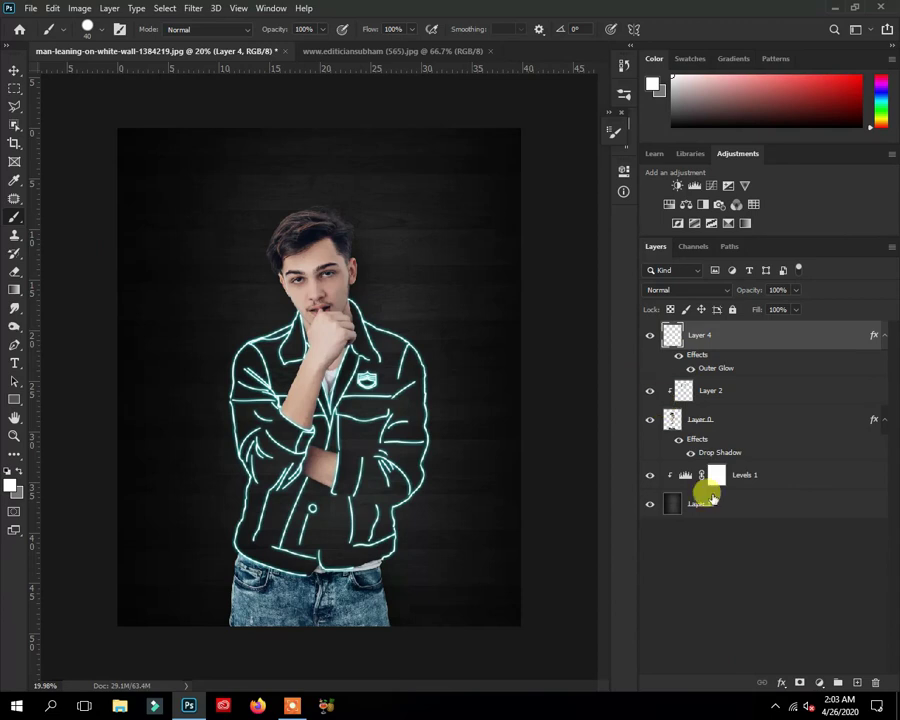
{"action": "right_click", "coordinate": [757, 358]}
{"action": "key", "text": "Escape"}
Change the Drop Shadow colour to white and confirm it.
{"action": "left_click", "coordinate": [781, 683]}
{"action": "left_click", "coordinate": [810, 668]}
{"action": "left_click_drag", "start_coordinate": [550, 299], "coordinate": [590, 288]}
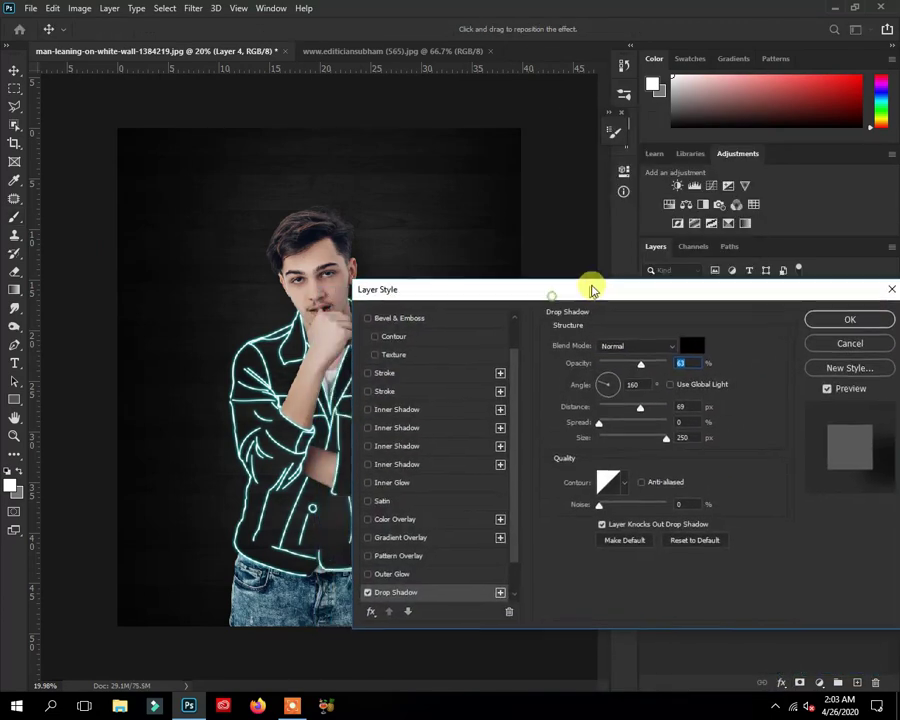
{"action": "left_click", "coordinate": [690, 345]}
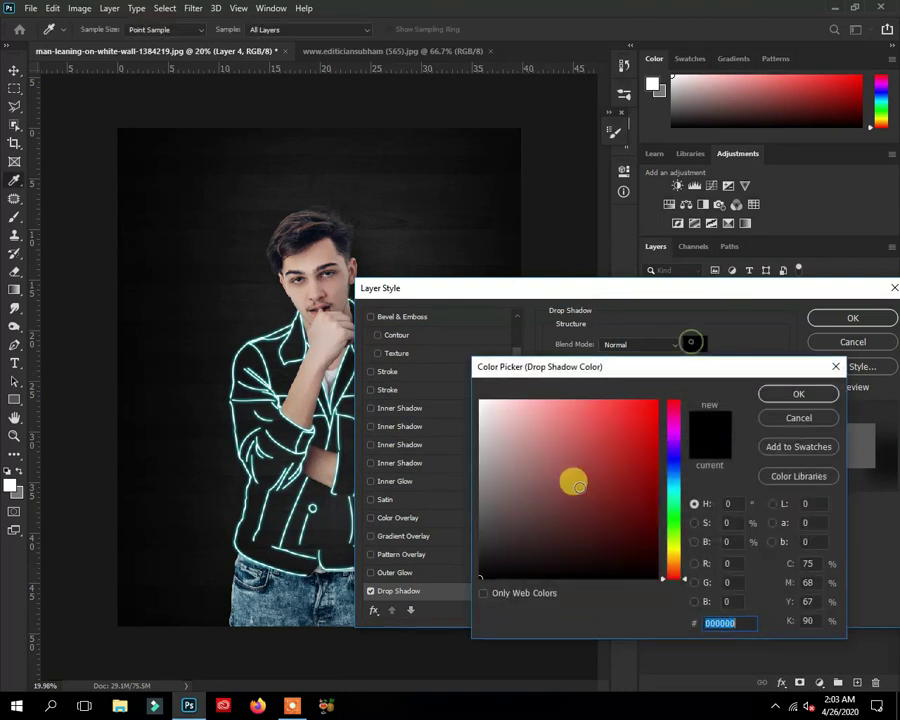
{"action": "left_click_drag", "start_coordinate": [573, 481], "coordinate": [459, 349]}
{"action": "left_click", "coordinate": [798, 392]}
{"action": "mouse_move", "coordinate": [680, 288]}
{"action": "left_mouse_down"}
{"action": "mouse_move", "coordinate": [800, 220]}
{"action": "mouse_move", "coordinate": [782, 231]}
{"action": "left_mouse_up"}
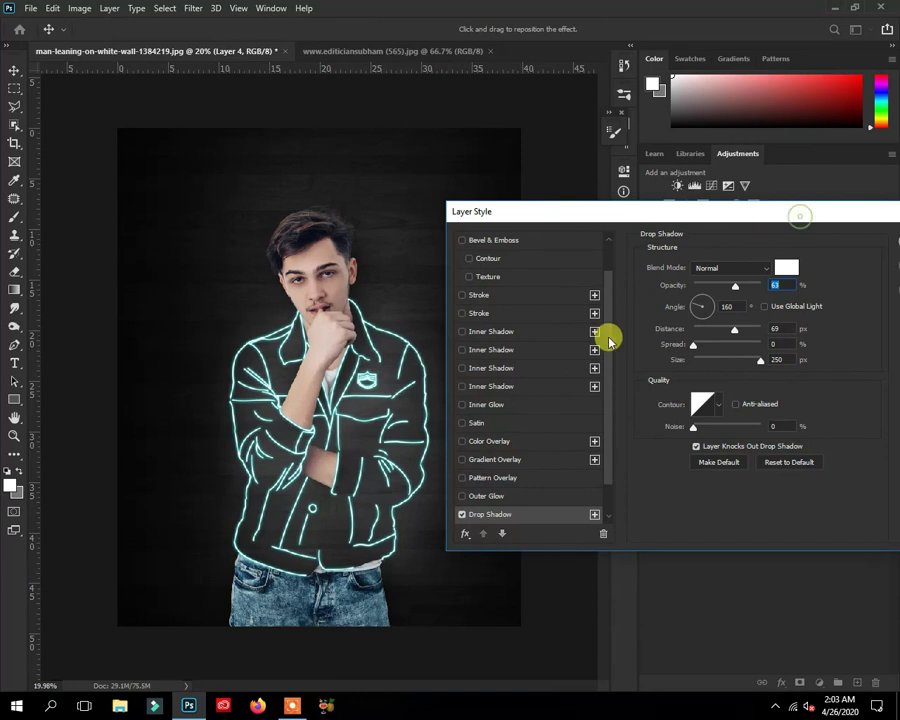
{"action": "left_click_drag", "start_coordinate": [600, 211], "coordinate": [460, 294]}
{"action": "left_click", "coordinate": [792, 316]}
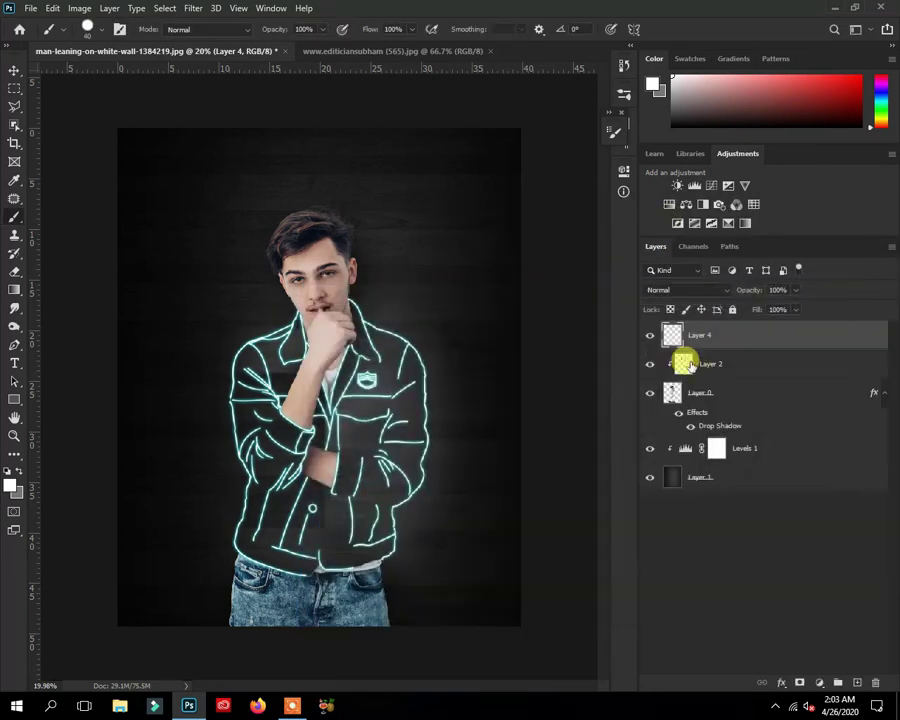
{"action": "left_click", "coordinate": [650, 335]}
Add a Hue/Saturation adjustment clipped to Layer 4 with Hue +10 and Saturation +100.
{"action": "left_click", "coordinate": [671, 207]}
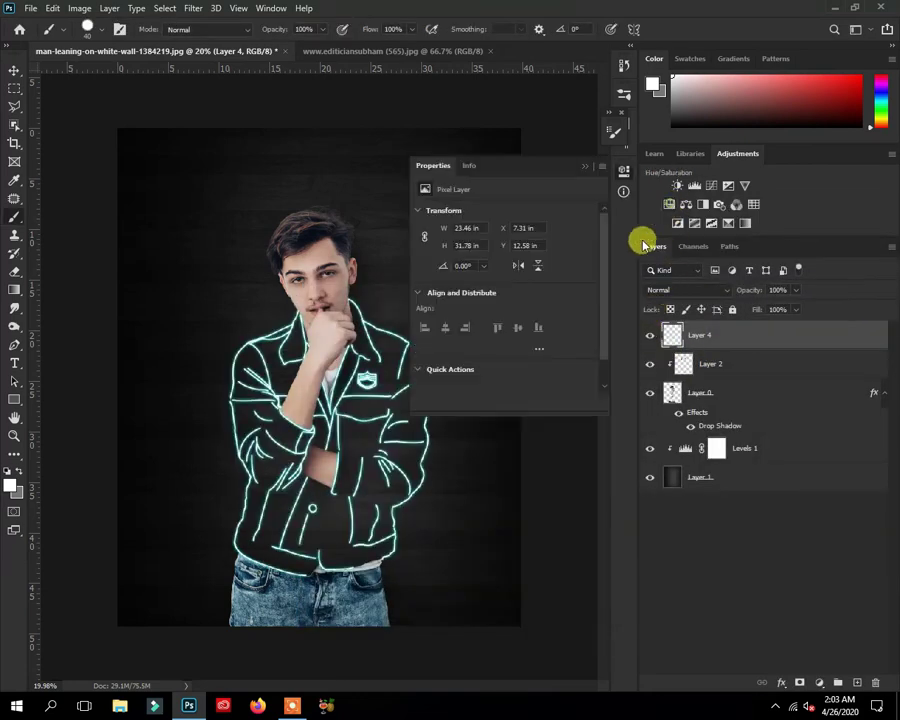
{"action": "left_click", "coordinate": [507, 403]}
{"action": "left_click_drag", "start_coordinate": [504, 293], "coordinate": [596, 293]}
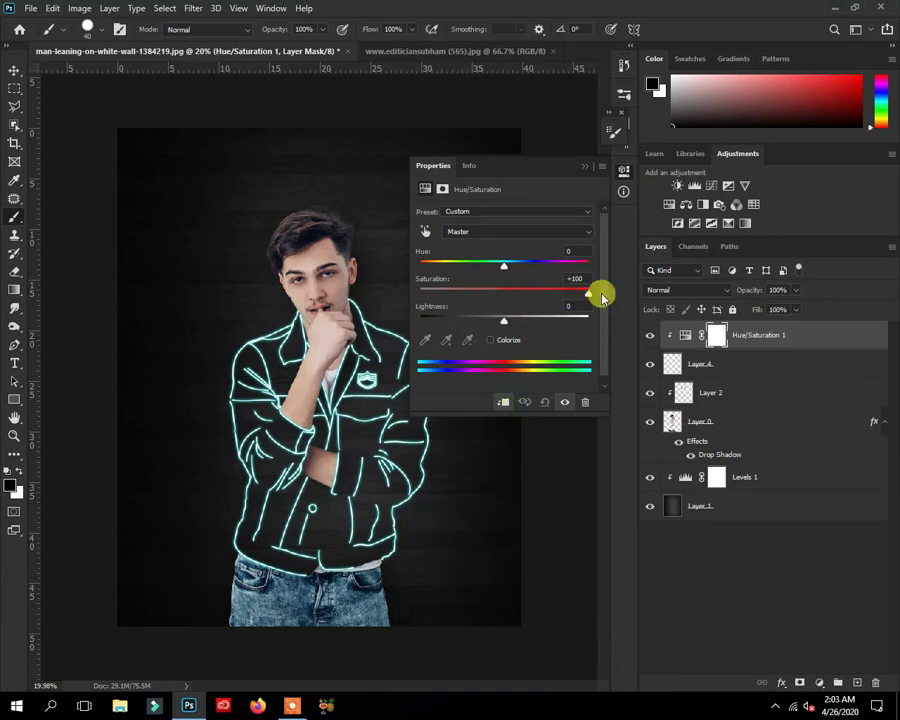
{"action": "left_click_drag", "start_coordinate": [504, 264], "coordinate": [467, 266]}
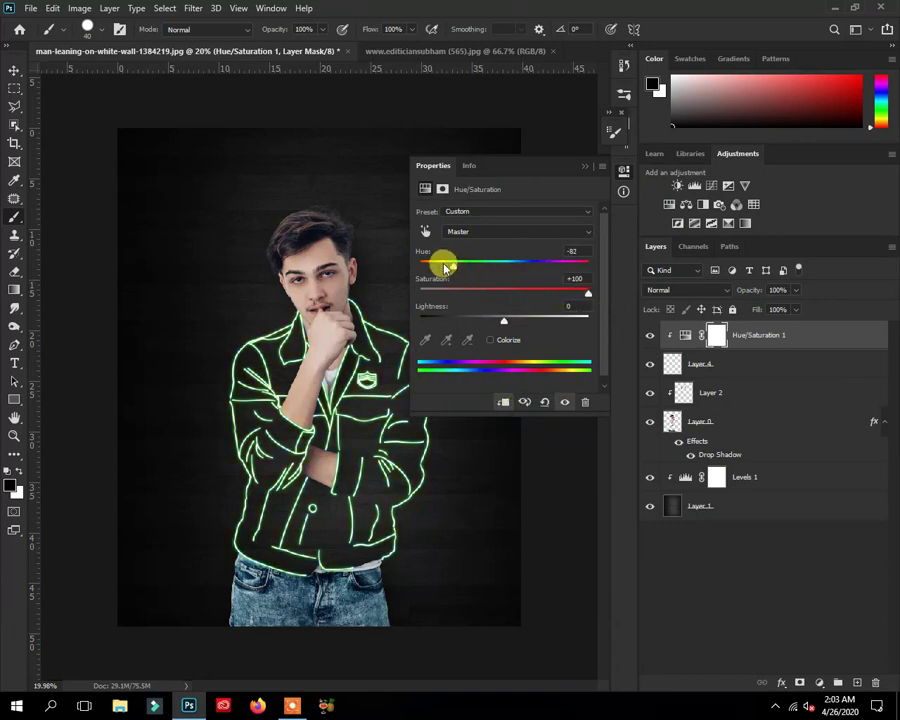
{"action": "left_click_drag", "start_coordinate": [445, 266], "coordinate": [524, 277]}
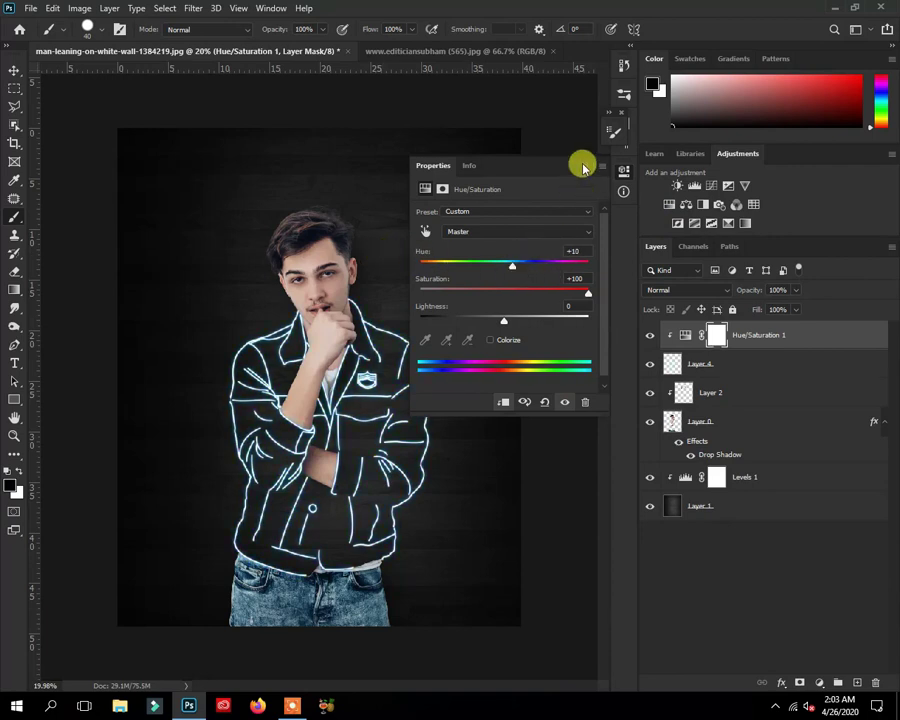
{"action": "left_click", "coordinate": [623, 171]}
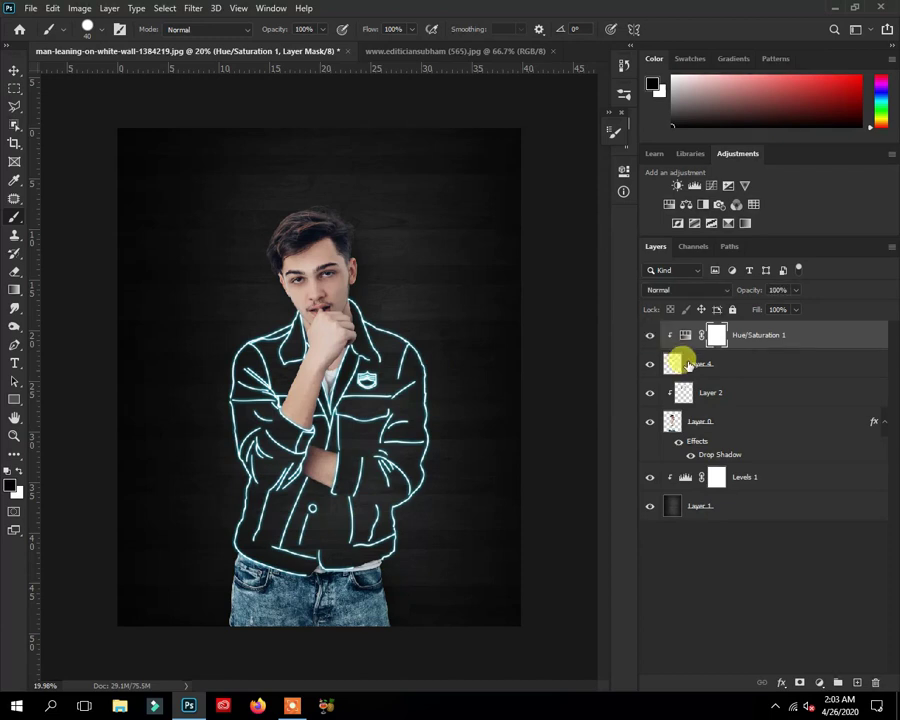
Merge the tinted neon lines into one layer and give it an Outer Glow.
{"action": "right_click", "coordinate": [726, 360]}
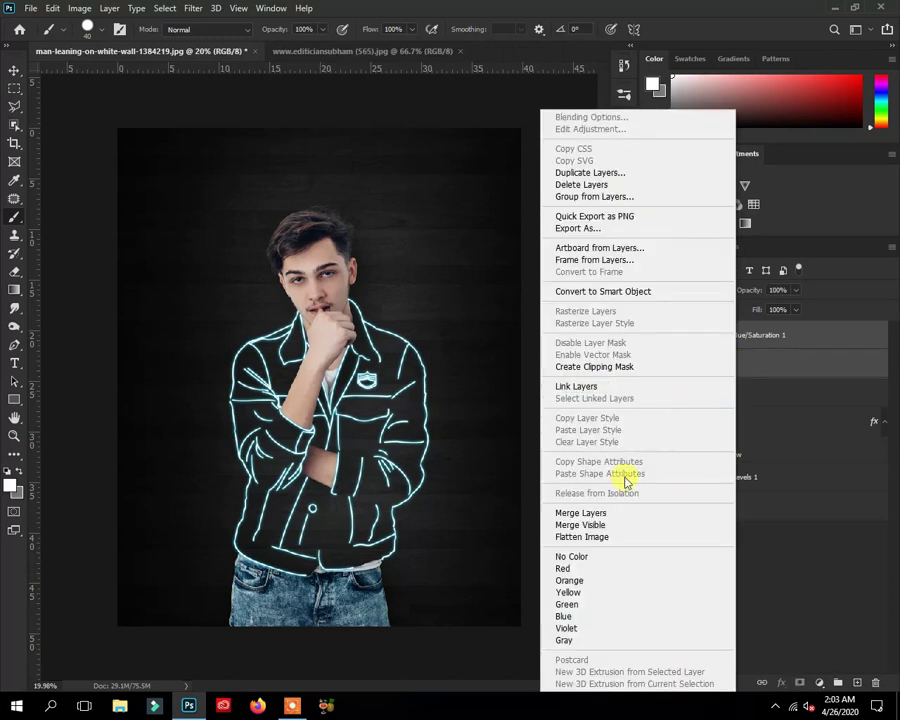
{"action": "left_click", "coordinate": [580, 509]}
{"action": "left_click", "coordinate": [784, 683]}
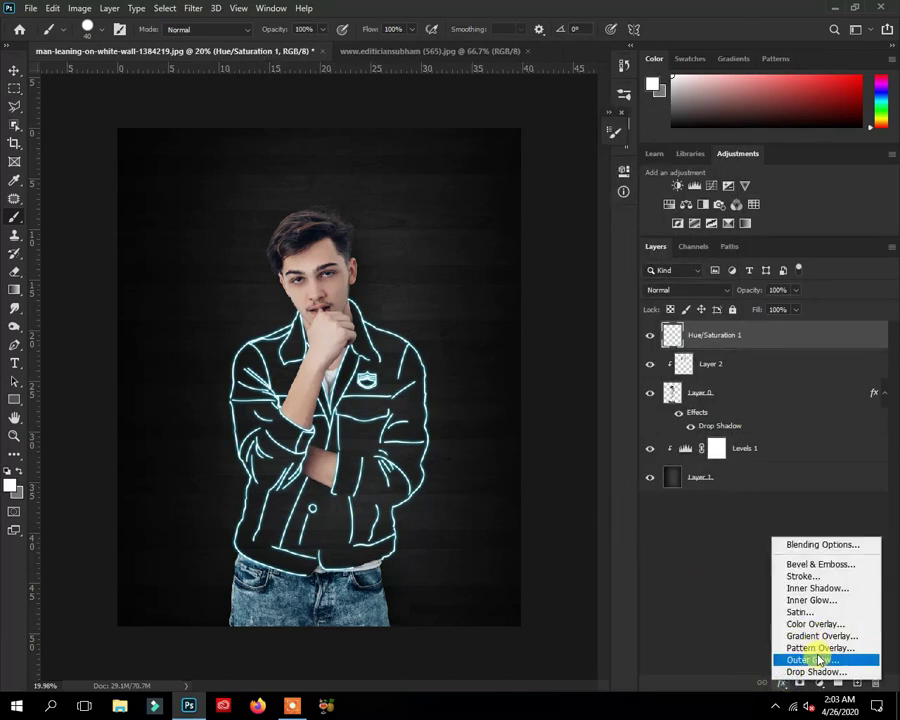
{"action": "left_click", "coordinate": [810, 706]}
{"action": "left_click_drag", "start_coordinate": [580, 293], "coordinate": [537, 266]}
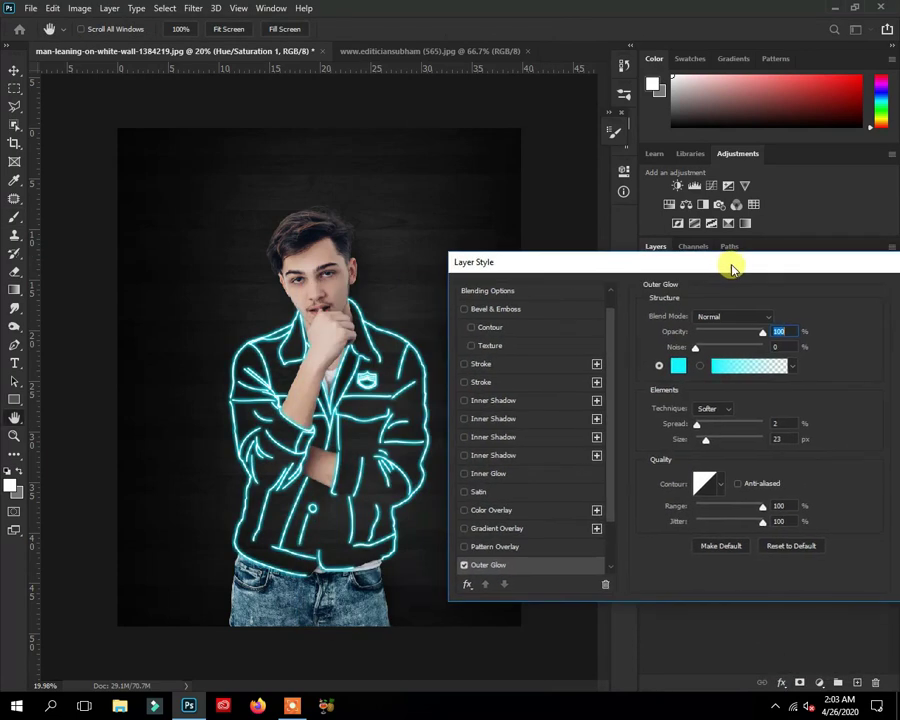
{"action": "left_click", "coordinate": [845, 293]}
Duplicate the glowing layer with Ctrl+J, hide the copy and reselect the original.
{"action": "scroll", "coordinate": [436, 366], "scroll_direction": "up", "scroll_amount": 2}
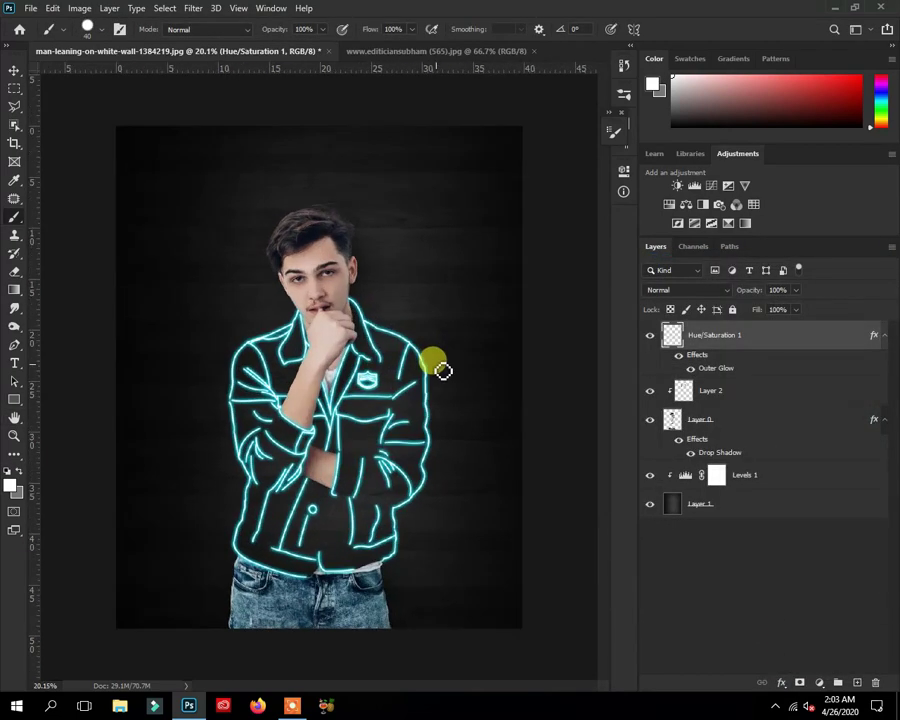
{"action": "left_click", "coordinate": [650, 336]}
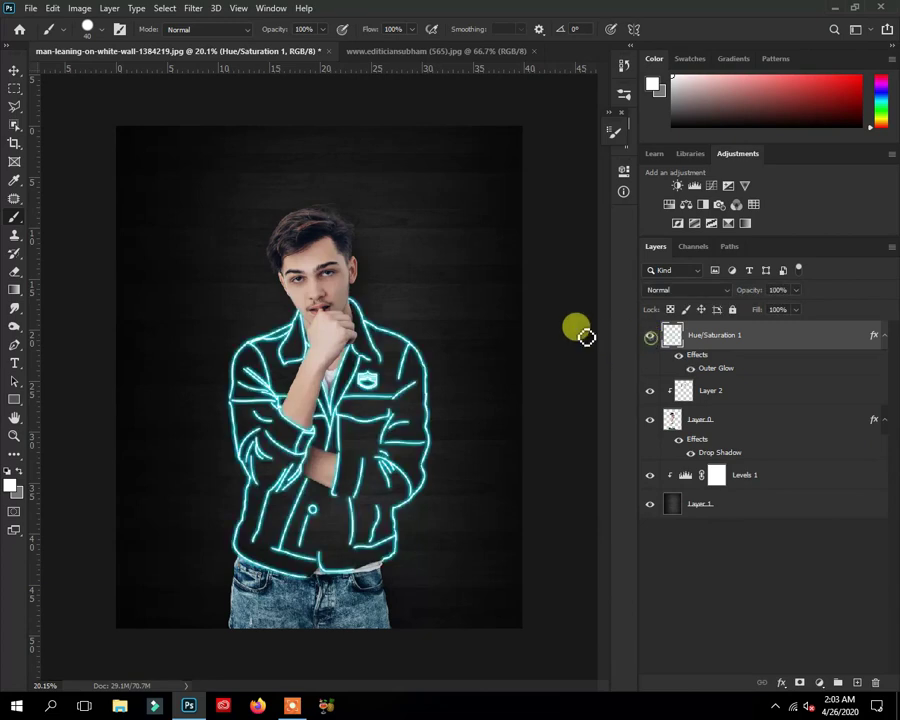
{"action": "key", "text": "ctrl+j"}
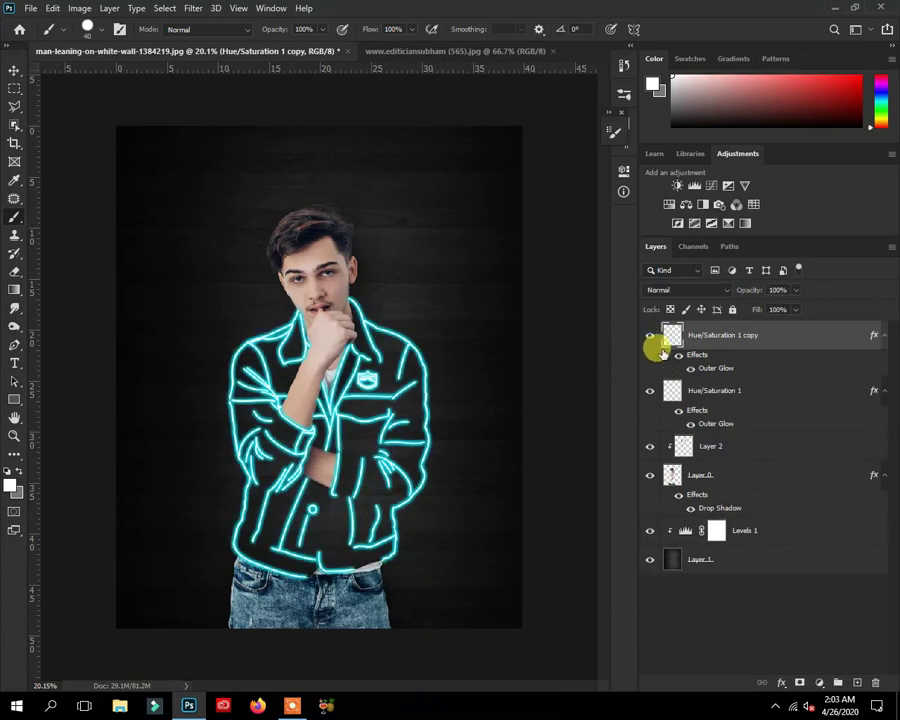
{"action": "left_click", "coordinate": [650, 335]}
{"action": "left_click", "coordinate": [668, 392]}
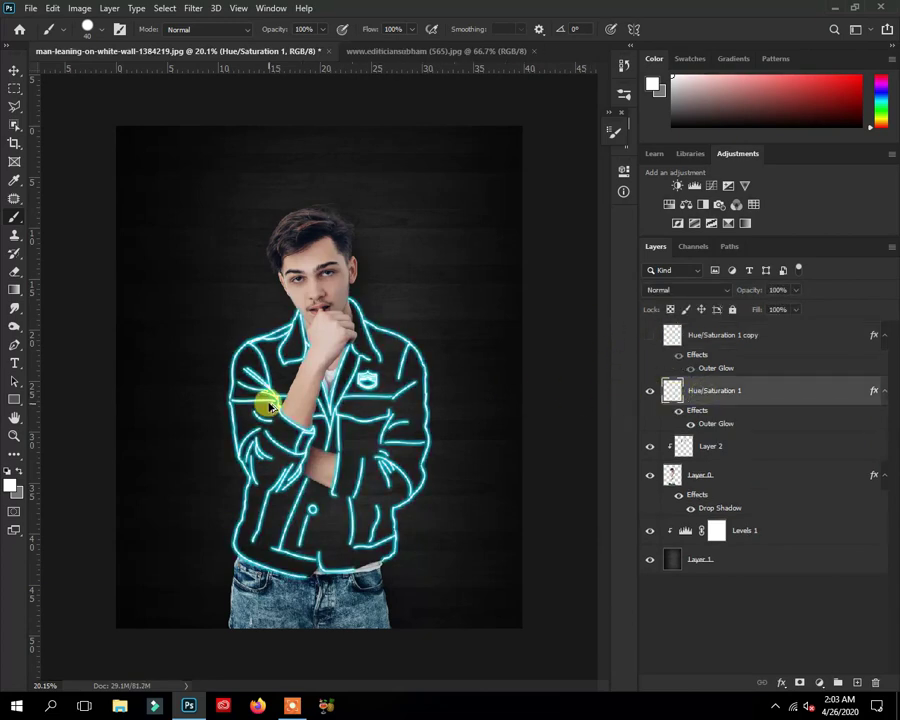
Add a mask to the glowing neon layer and paint out neon lines on the lower jacket.
{"action": "scroll", "coordinate": [270, 405], "scroll_direction": "up", "scroll_amount": 4}
{"action": "left_click", "coordinate": [797, 684]}
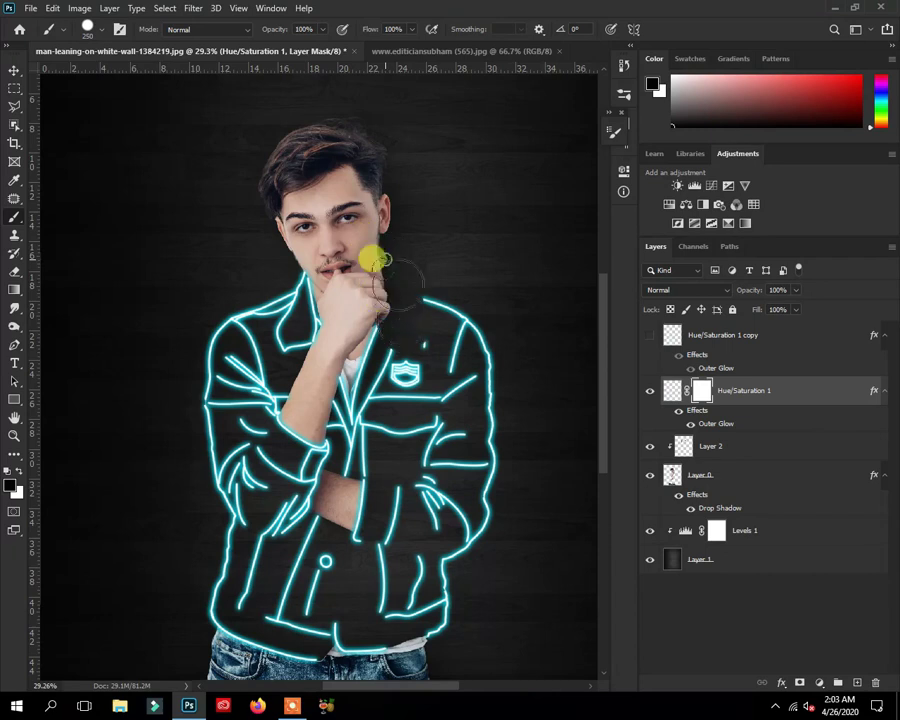
{"action": "mouse_move", "coordinate": [370, 345]}
{"action": "left_mouse_down"}
{"action": "mouse_move", "coordinate": [347, 410]}
{"action": "mouse_move", "coordinate": [378, 422]}
{"action": "left_mouse_up"}
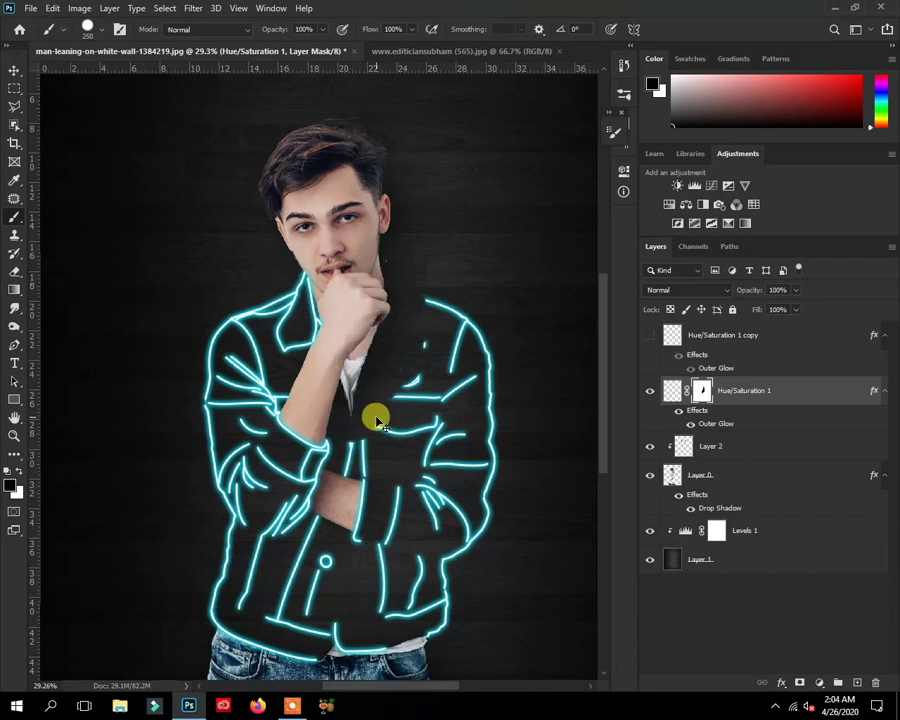
{"action": "key", "text": "ctrl+z"}
{"action": "key", "text": "ctrl+z"}
{"action": "key", "text": "ctrl+z"}
{"action": "scroll", "coordinate": [322, 366], "scroll_direction": "down", "scroll_amount": 1}
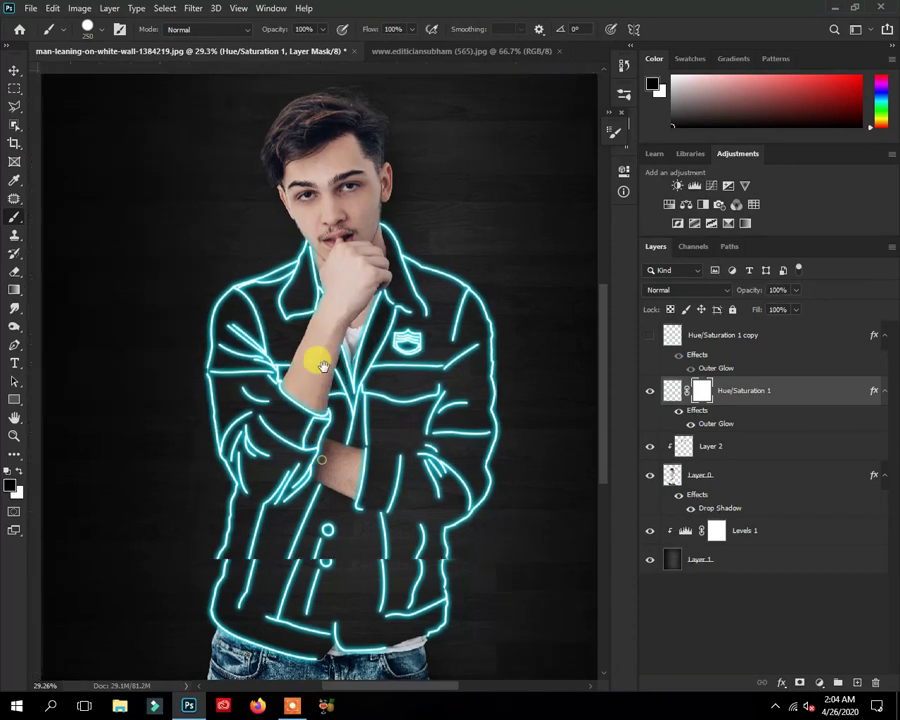
{"action": "key", "text": "ctrl+r"}
{"action": "scroll", "coordinate": [322, 366], "scroll_direction": "down", "scroll_amount": 3}
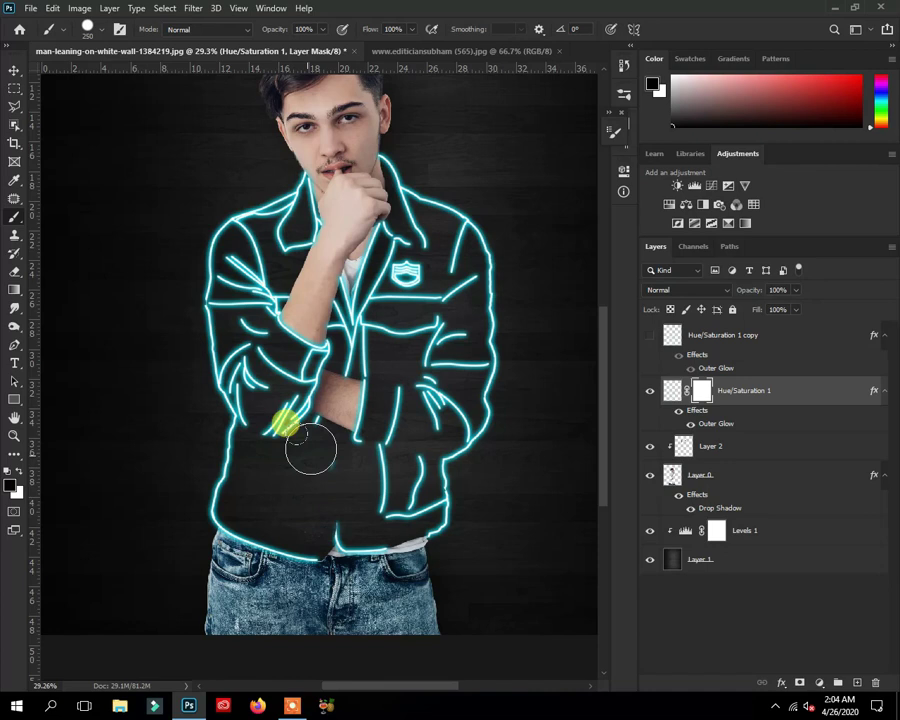
{"action": "left_click_drag", "start_coordinate": [322, 469], "coordinate": [408, 474]}
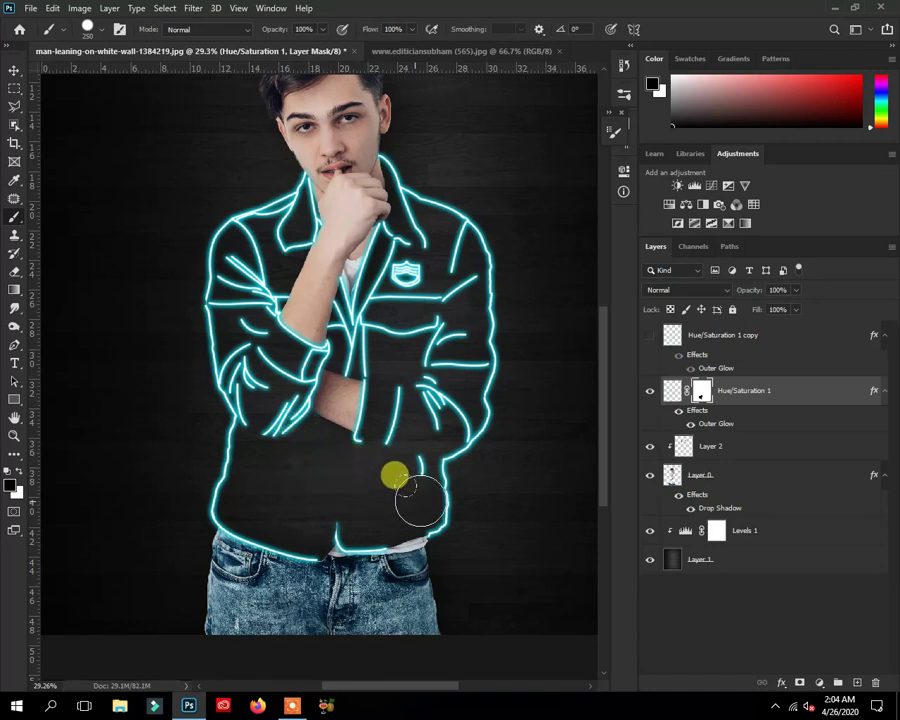
Paint out neon lines along the sleeve with a smaller brush, then view the chest badge.
{"action": "left_click_drag", "start_coordinate": [372, 418], "coordinate": [394, 501]}
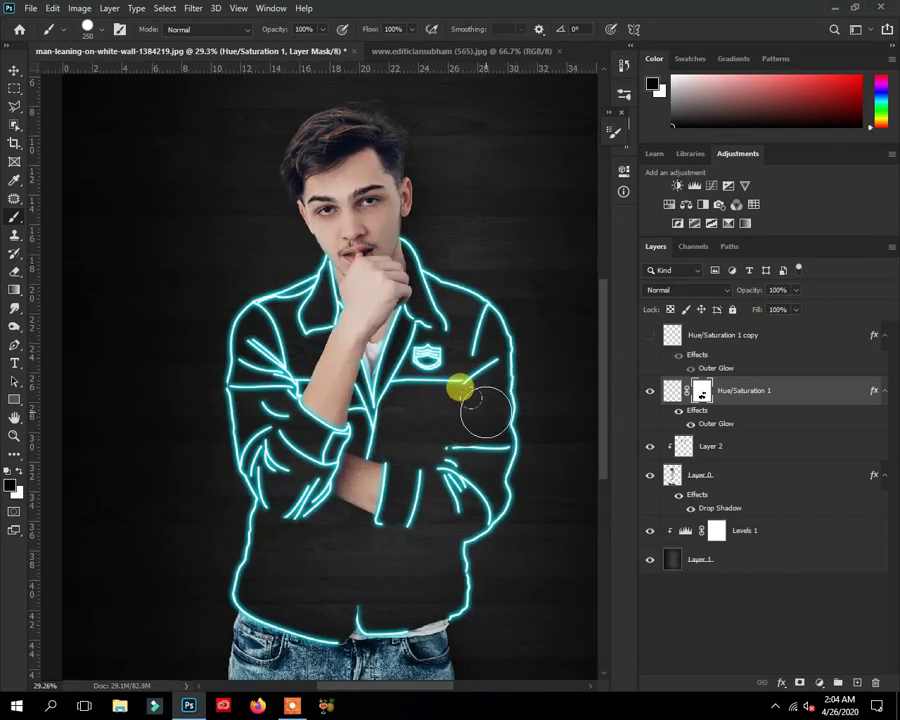
{"action": "left_click_drag", "start_coordinate": [360, 396], "coordinate": [402, 396]}
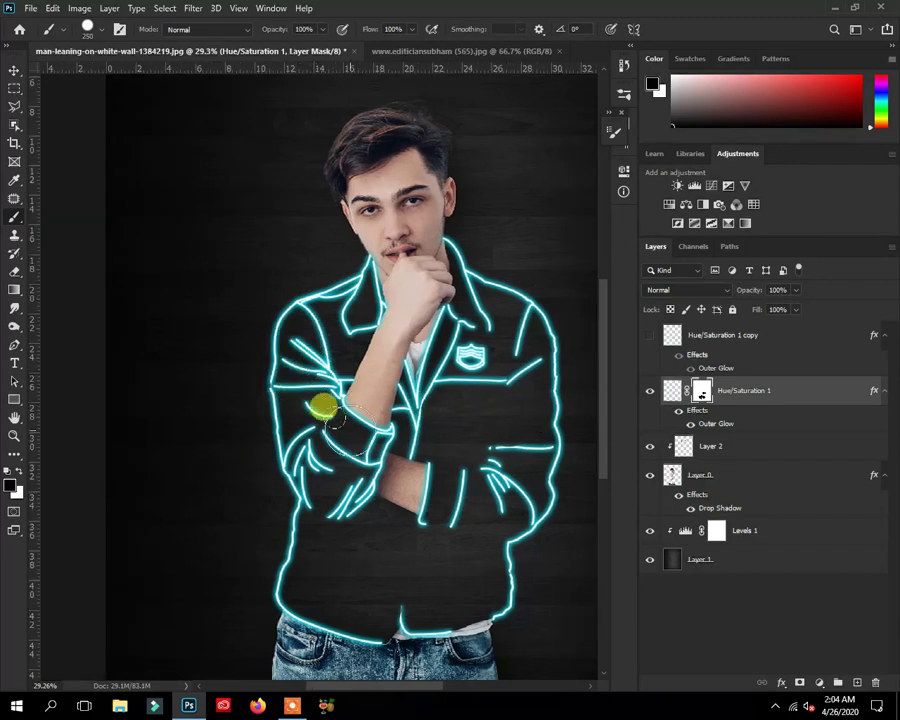
{"action": "key", "text": "bracketleft"}
{"action": "key", "text": "bracketleft"}
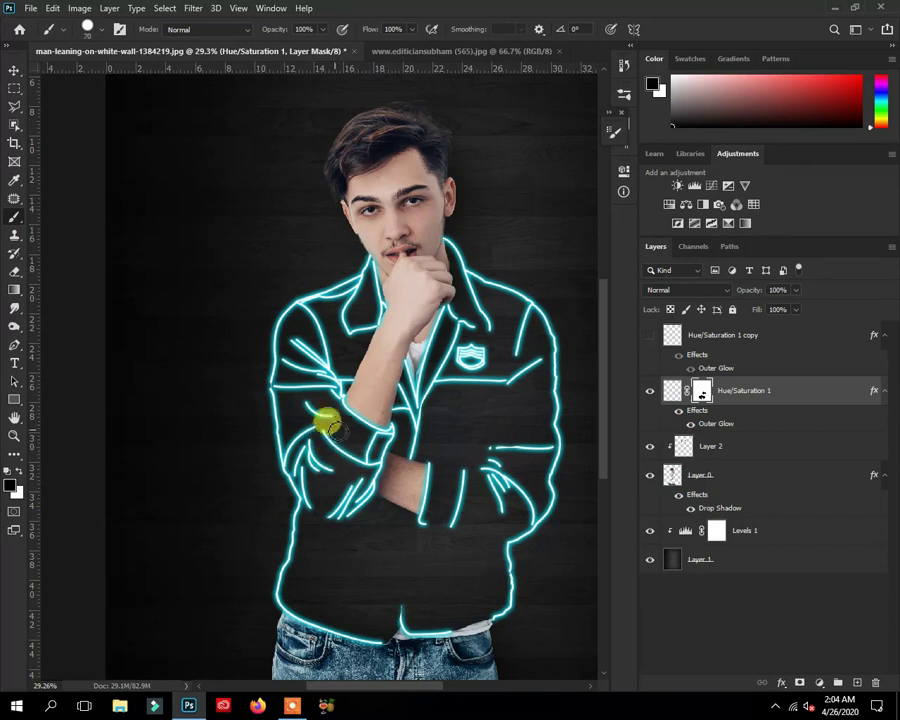
{"action": "scroll", "coordinate": [330, 425], "scroll_direction": "up", "scroll_amount": 2}
{"action": "scroll", "coordinate": [321, 388], "scroll_direction": "up", "scroll_amount": 2}
{"action": "mouse_move", "coordinate": [235, 381]}
{"action": "left_mouse_down"}
{"action": "mouse_move", "coordinate": [303, 374]}
{"action": "mouse_move", "coordinate": [318, 396]}
{"action": "left_mouse_up"}
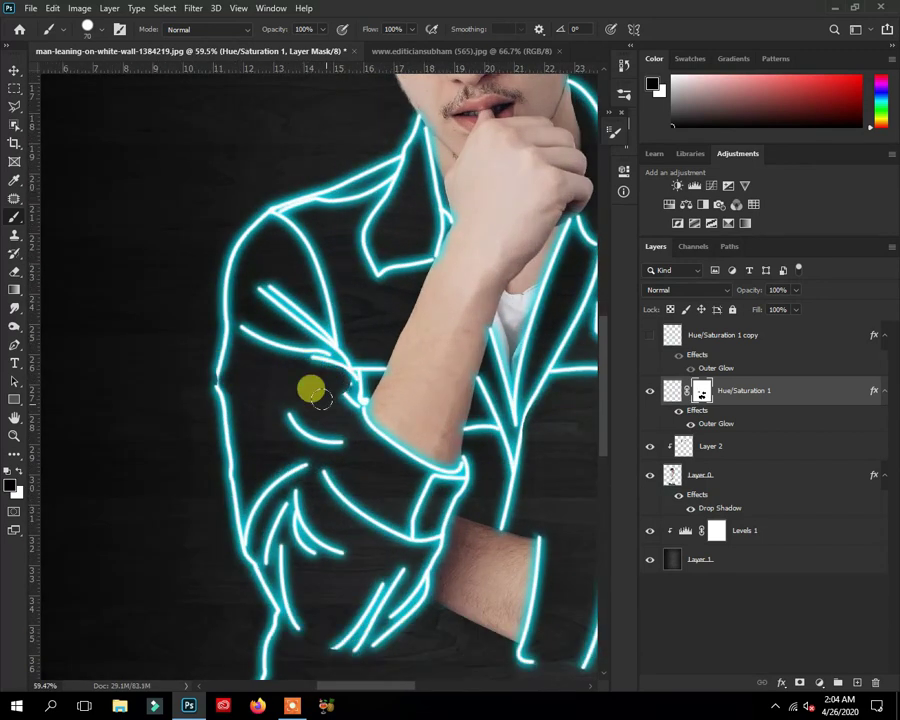
{"action": "mouse_move", "coordinate": [243, 320]}
{"action": "left_mouse_down"}
{"action": "mouse_move", "coordinate": [291, 334]}
{"action": "mouse_move", "coordinate": [318, 375]}
{"action": "mouse_move", "coordinate": [345, 361]}
{"action": "mouse_move", "coordinate": [336, 390]}
{"action": "mouse_move", "coordinate": [245, 263]}
{"action": "mouse_move", "coordinate": [311, 315]}
{"action": "mouse_move", "coordinate": [272, 316]}
{"action": "mouse_move", "coordinate": [297, 343]}
{"action": "mouse_move", "coordinate": [248, 294]}
{"action": "mouse_move", "coordinate": [276, 292]}
{"action": "mouse_move", "coordinate": [311, 333]}
{"action": "left_mouse_up"}
{"action": "mouse_move", "coordinate": [427, 295]}
{"action": "left_mouse_down"}
{"action": "mouse_move", "coordinate": [301, 348]}
{"action": "mouse_move", "coordinate": [374, 331]}
{"action": "mouse_move", "coordinate": [364, 322]}
{"action": "mouse_move", "coordinate": [388, 293]}
{"action": "mouse_move", "coordinate": [358, 331]}
{"action": "mouse_move", "coordinate": [374, 352]}
{"action": "mouse_move", "coordinate": [405, 355]}
{"action": "mouse_move", "coordinate": [376, 335]}
{"action": "mouse_move", "coordinate": [408, 326]}
{"action": "left_mouse_up"}
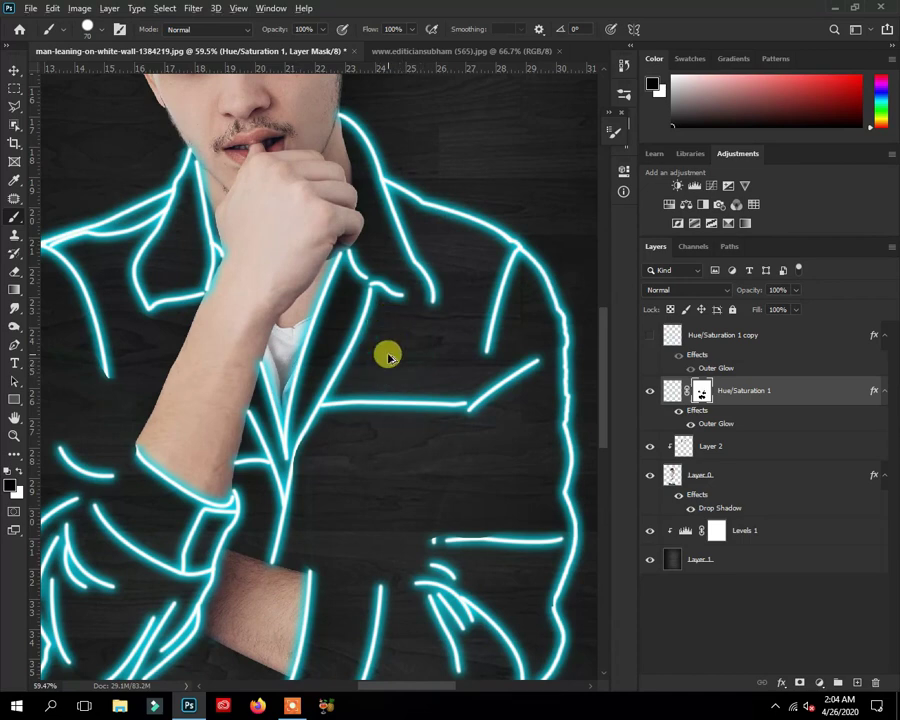
{"action": "scroll", "coordinate": [388, 352], "scroll_direction": "down", "scroll_amount": 3}
{"action": "scroll", "coordinate": [388, 352], "scroll_direction": "down", "scroll_amount": 3}
{"action": "scroll", "coordinate": [386, 344], "scroll_direction": "up", "scroll_amount": 1}
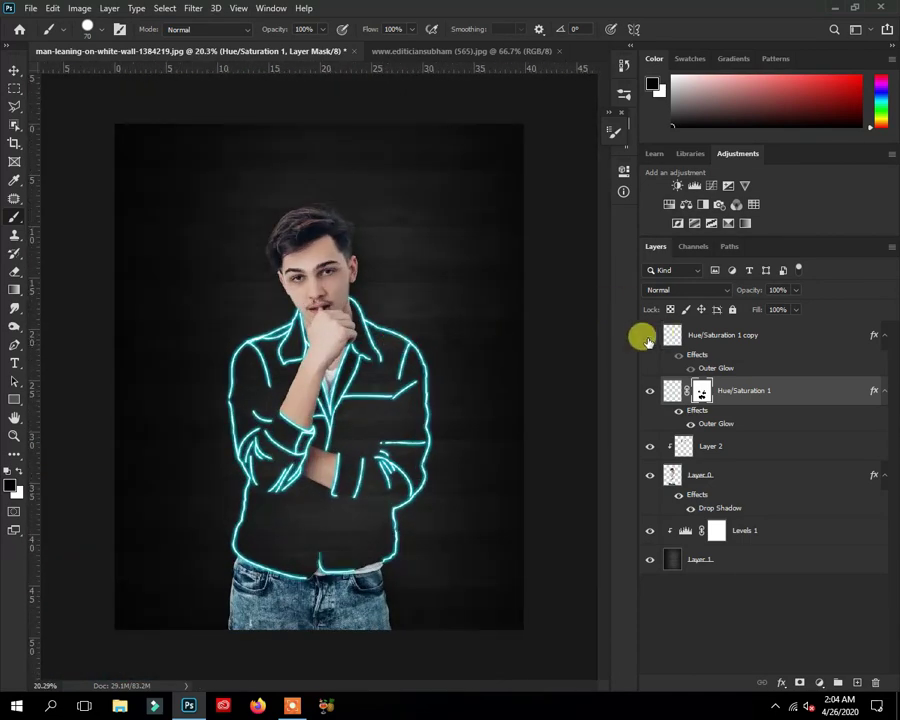
Copy the mask onto the duplicate glow layer and invert it to reveal the complementary lines.
{"action": "left_click_drag", "start_coordinate": [703, 393], "coordinate": [683, 343]}
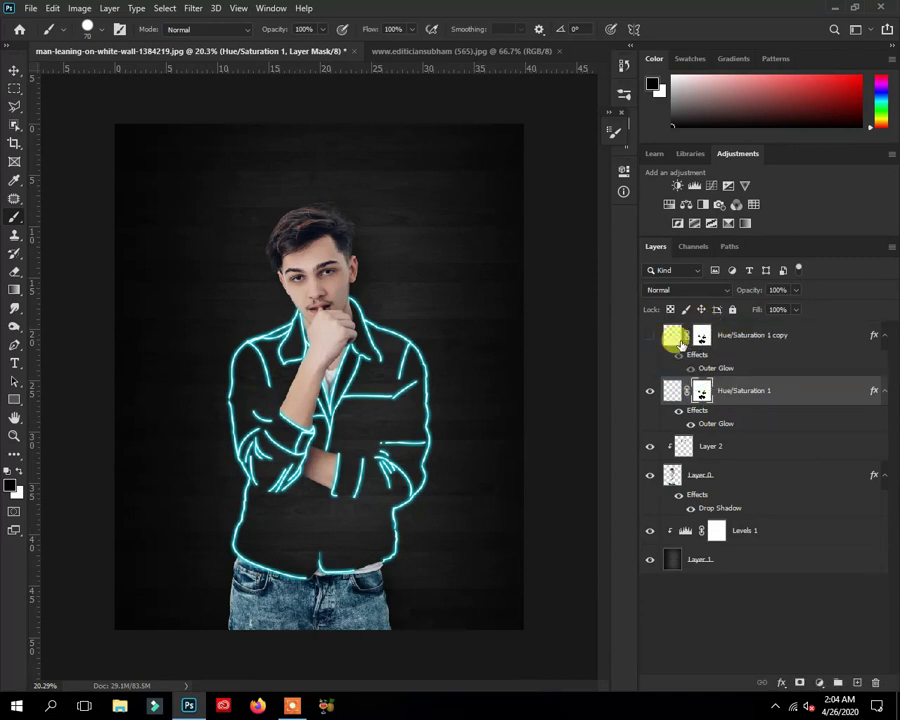
{"action": "left_click", "coordinate": [701, 337]}
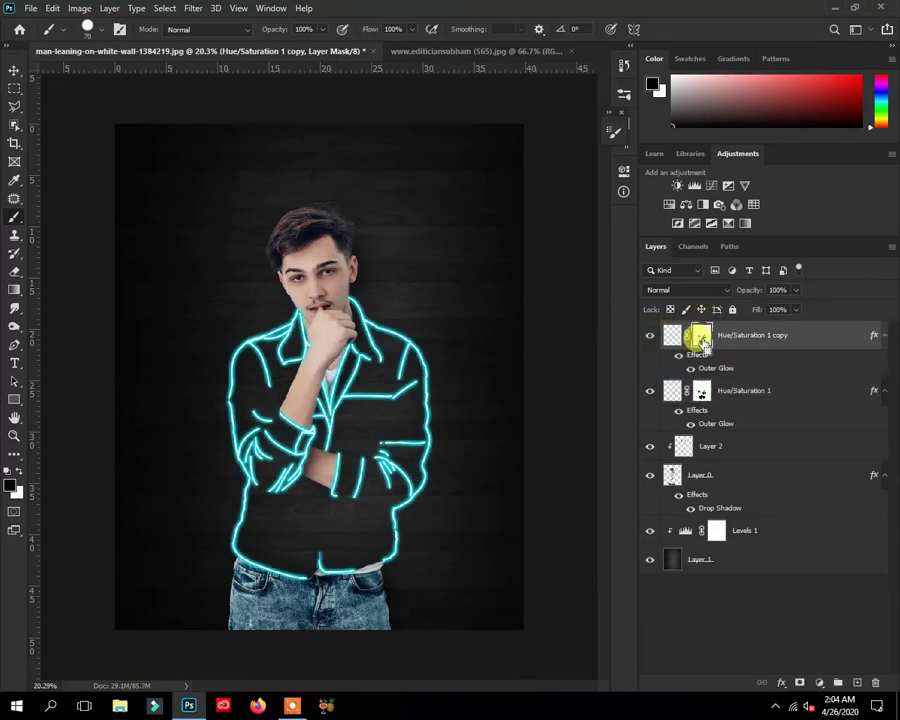
{"action": "key", "text": "ctrl+i"}
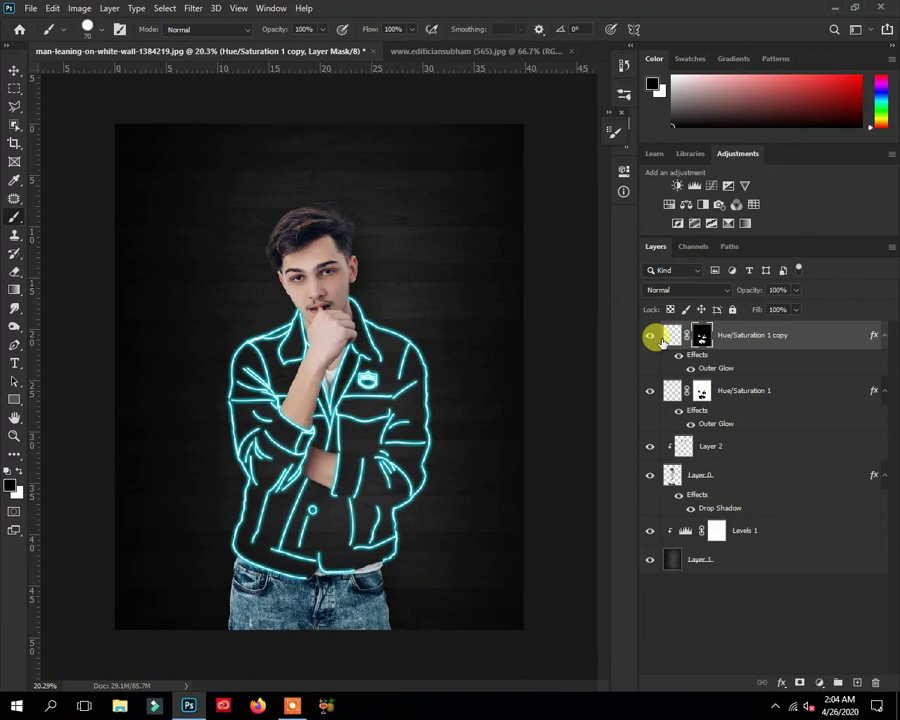
Add a Hue/Saturation adjustment with Hue -90, Saturation +100 and Lightness +3 to turn those lines green.
{"action": "left_click", "coordinate": [669, 205]}
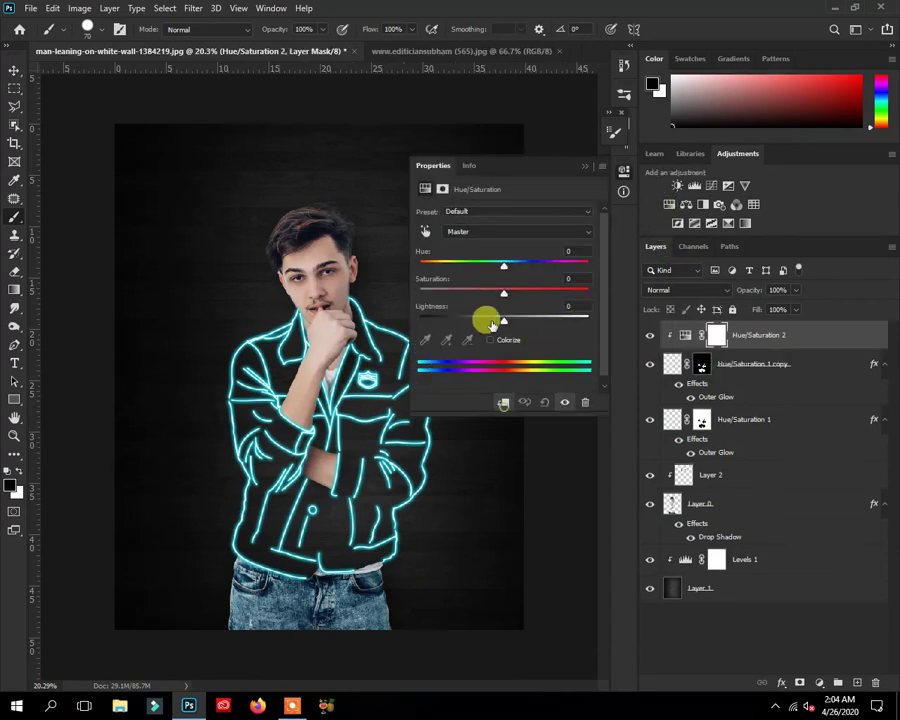
{"action": "mouse_move", "coordinate": [503, 272]}
{"action": "left_mouse_down"}
{"action": "mouse_move", "coordinate": [410, 256]}
{"action": "mouse_move", "coordinate": [600, 266]}
{"action": "mouse_move", "coordinate": [452, 266]}
{"action": "left_mouse_up"}
{"action": "left_click_drag", "start_coordinate": [502, 293], "coordinate": [598, 290]}
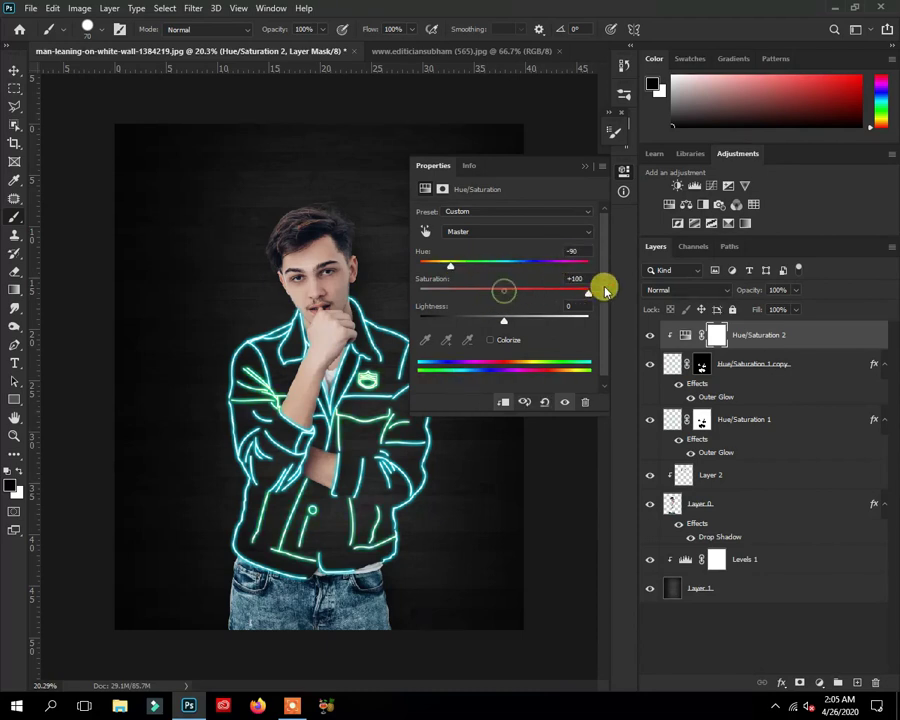
{"action": "mouse_move", "coordinate": [519, 323]}
{"action": "left_mouse_down"}
{"action": "mouse_move", "coordinate": [565, 317]}
{"action": "mouse_move", "coordinate": [461, 316]}
{"action": "mouse_move", "coordinate": [501, 317]}
{"action": "left_mouse_up"}
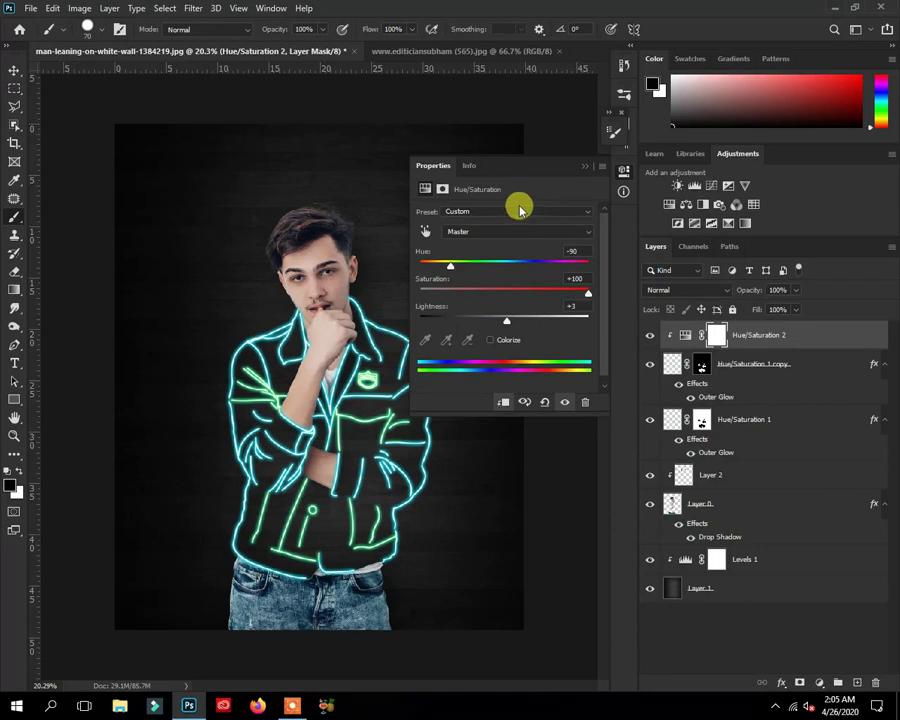
{"action": "left_click", "coordinate": [586, 167]}
{"action": "scroll", "coordinate": [484, 276], "scroll_direction": "down", "scroll_amount": 2}
{"action": "scroll", "coordinate": [486, 279], "scroll_direction": "up", "scroll_amount": 1}
{"action": "scroll", "coordinate": [487, 279], "scroll_direction": "down", "scroll_amount": 2}
{"action": "scroll", "coordinate": [487, 276], "scroll_direction": "up", "scroll_amount": 1}
{"action": "scroll", "coordinate": [488, 274], "scroll_direction": "up", "scroll_amount": 2}
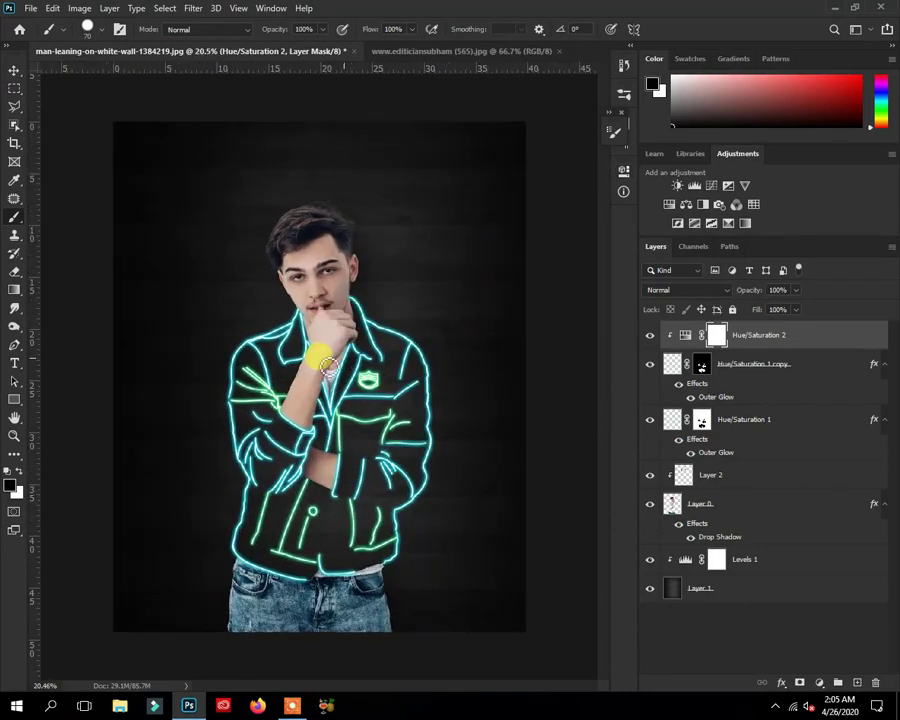
Add a new Soft Light layer above Levels 1.
{"action": "left_click", "coordinate": [735, 585]}
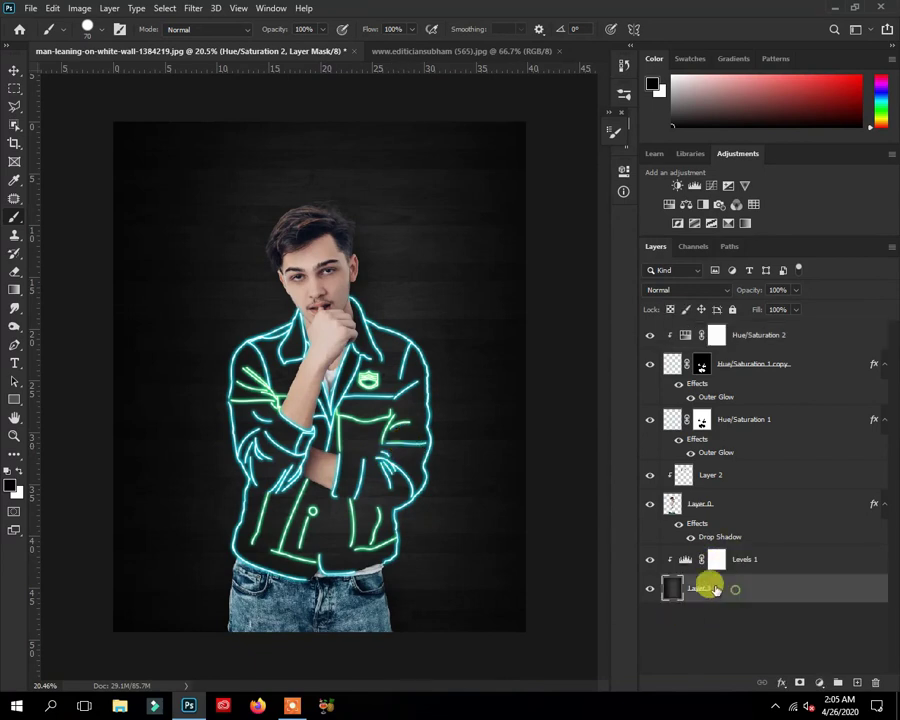
{"action": "left_click", "coordinate": [778, 562]}
{"action": "left_click", "coordinate": [856, 682]}
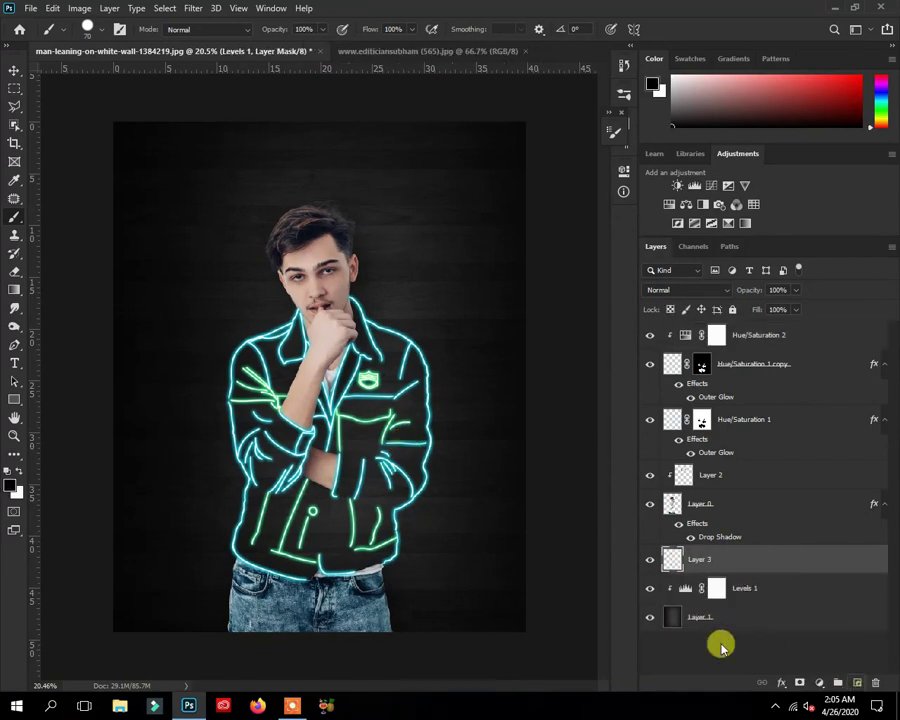
{"action": "left_click", "coordinate": [695, 289]}
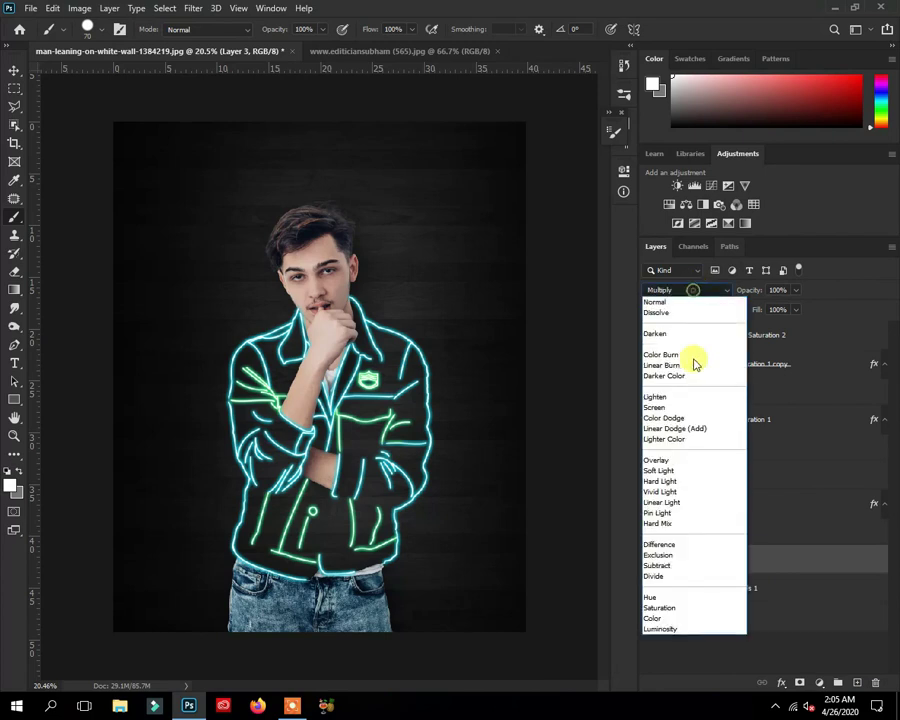
{"action": "left_click", "coordinate": [675, 472]}
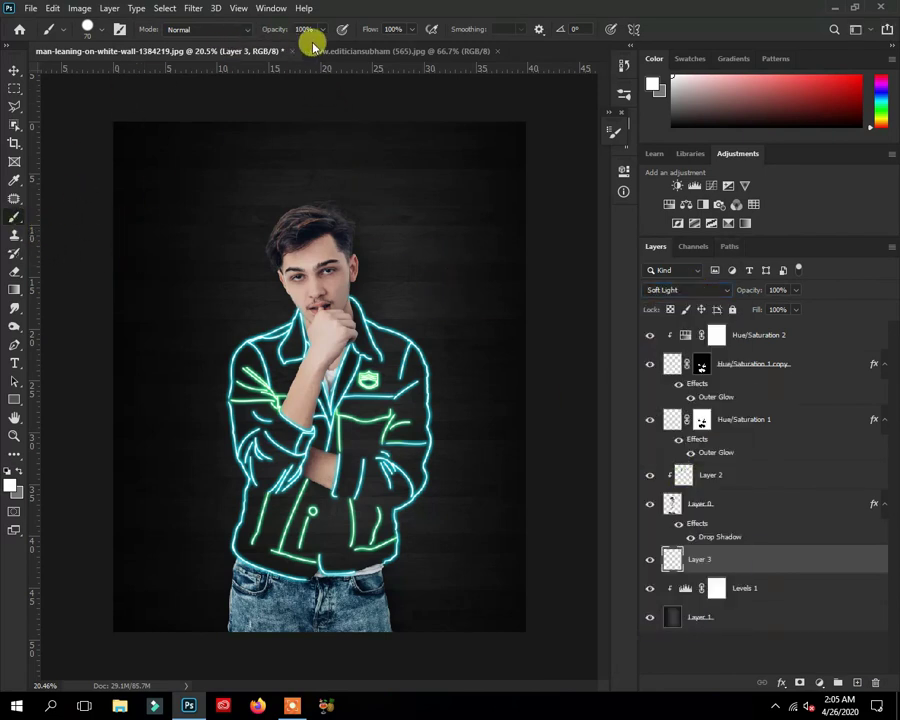
Make the brush slightly larger, at 13% opacity, 0% hardness and about 12% spacing.
{"action": "left_click_drag", "start_coordinate": [334, 40], "coordinate": [267, 42]}
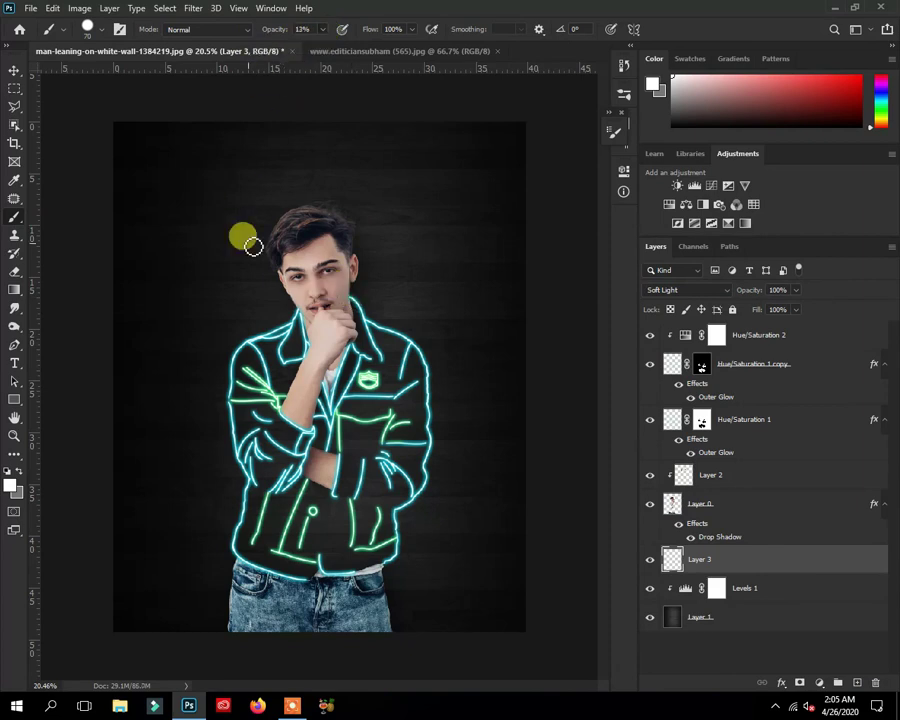
{"action": "key", "text": "bracketright"}
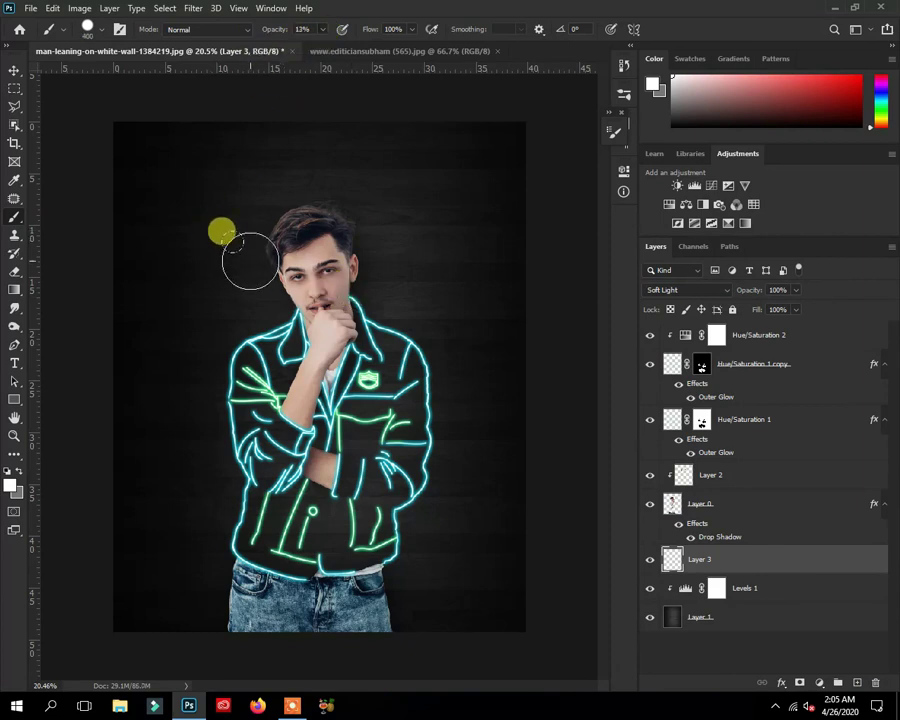
{"action": "right_click", "coordinate": [345, 236]}
{"action": "left_click_drag", "start_coordinate": [445, 307], "coordinate": [420, 307]}
{"action": "key", "text": "Return"}
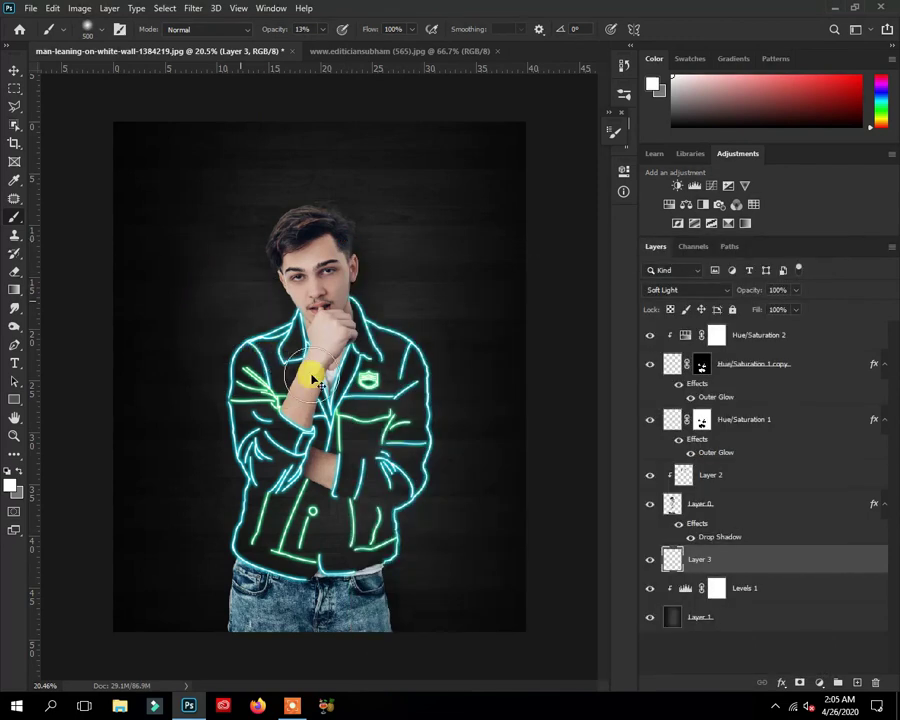
{"action": "left_click", "coordinate": [118, 30]}
{"action": "left_click_drag", "start_coordinate": [454, 368], "coordinate": [458, 369]}
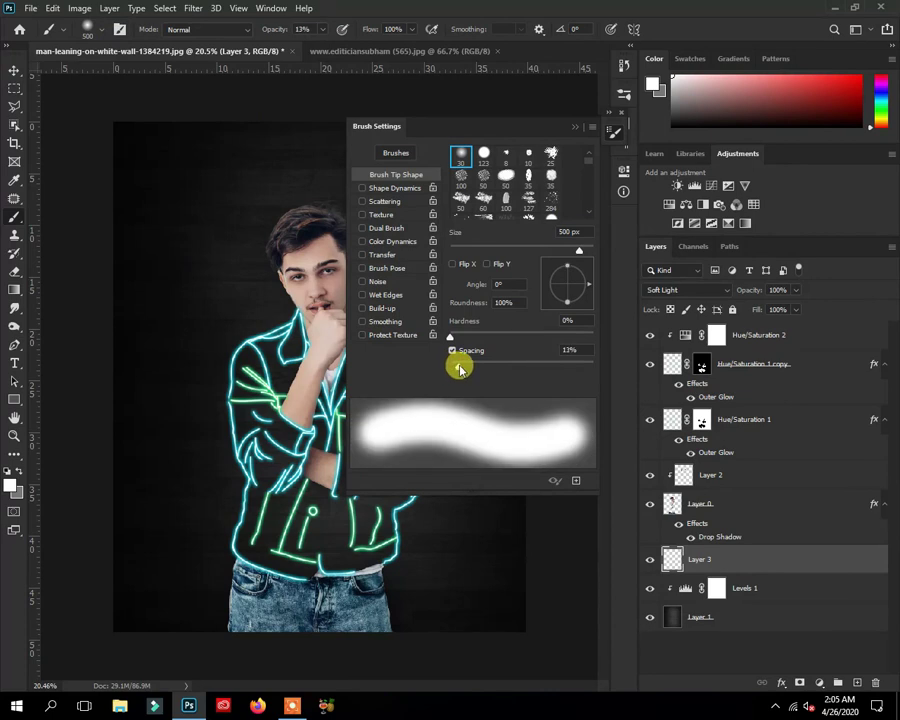
{"action": "mouse_move", "coordinate": [581, 140]}
{"action": "left_mouse_down"}
{"action": "mouse_move", "coordinate": [578, 127]}
{"action": "mouse_move", "coordinate": [632, 222]}
{"action": "left_mouse_up"}
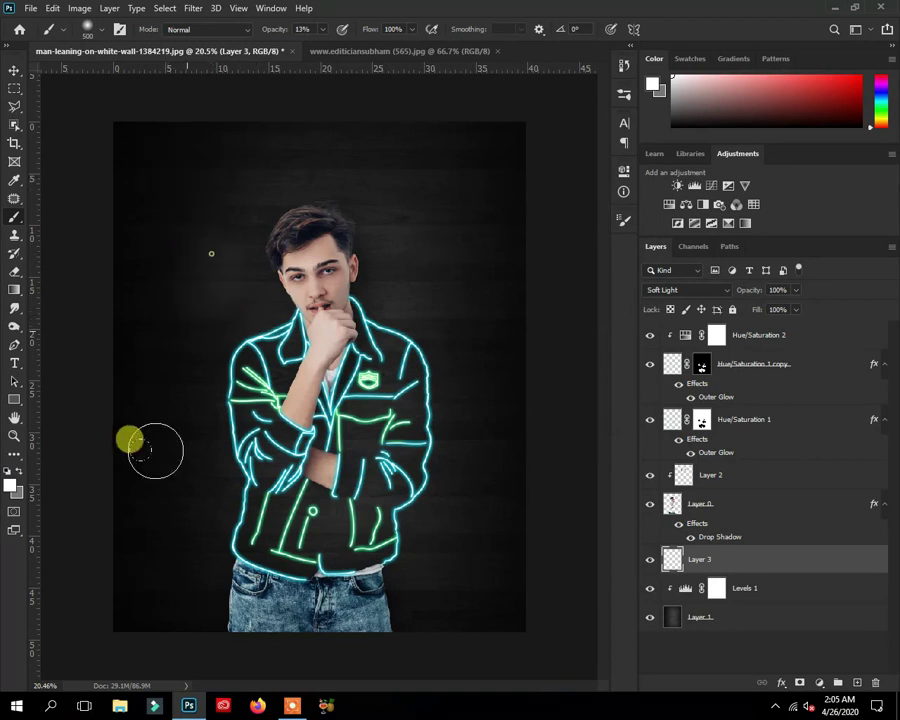
Set the foreground colour to the cyan sampled from the neon outline.
{"action": "left_click", "coordinate": [10, 487]}
{"action": "left_click", "coordinate": [430, 400]}
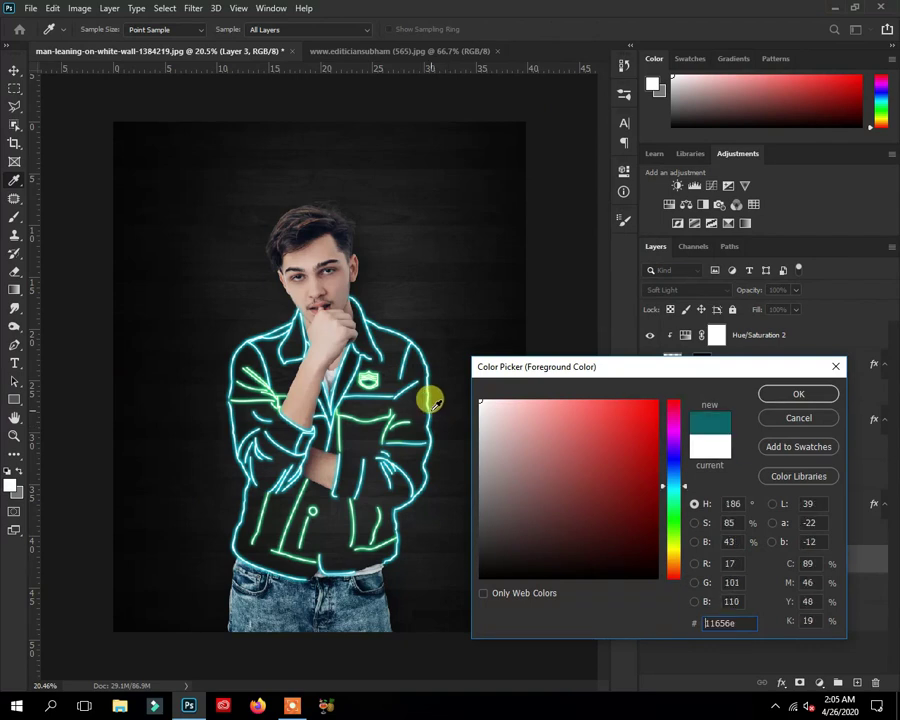
{"action": "left_click", "coordinate": [590, 432]}
{"action": "left_click", "coordinate": [785, 394]}
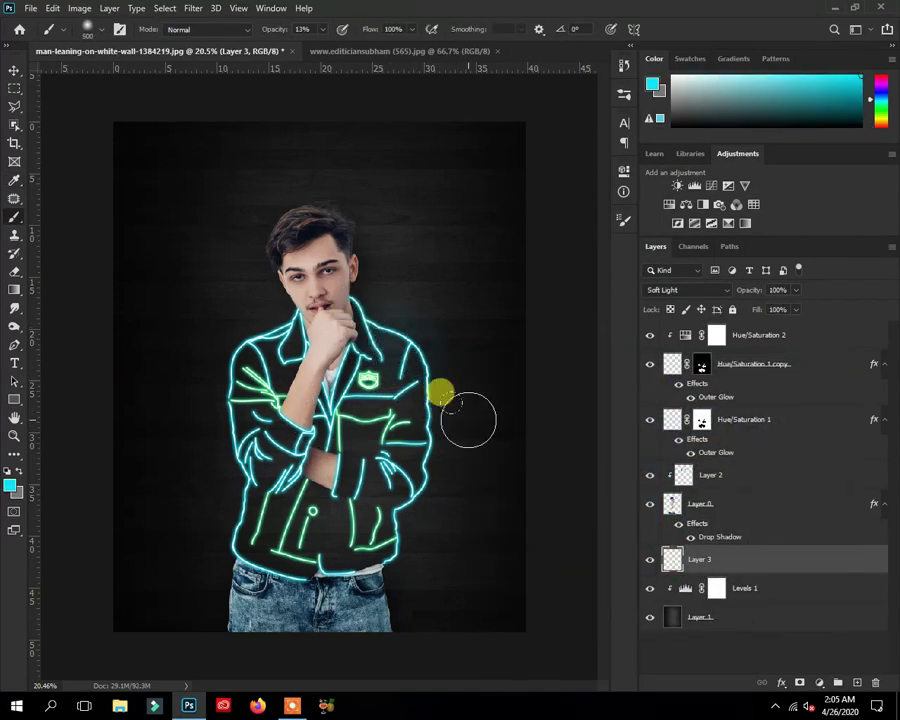
Paint soft cyan glow around the jacket with a 250 px brush.
{"action": "scroll", "coordinate": [214, 376], "scroll_direction": "up", "scroll_amount": 5}
{"action": "key", "text": "bracketleft"}
{"action": "key", "text": "bracketleft"}
{"action": "key", "text": "bracketleft"}
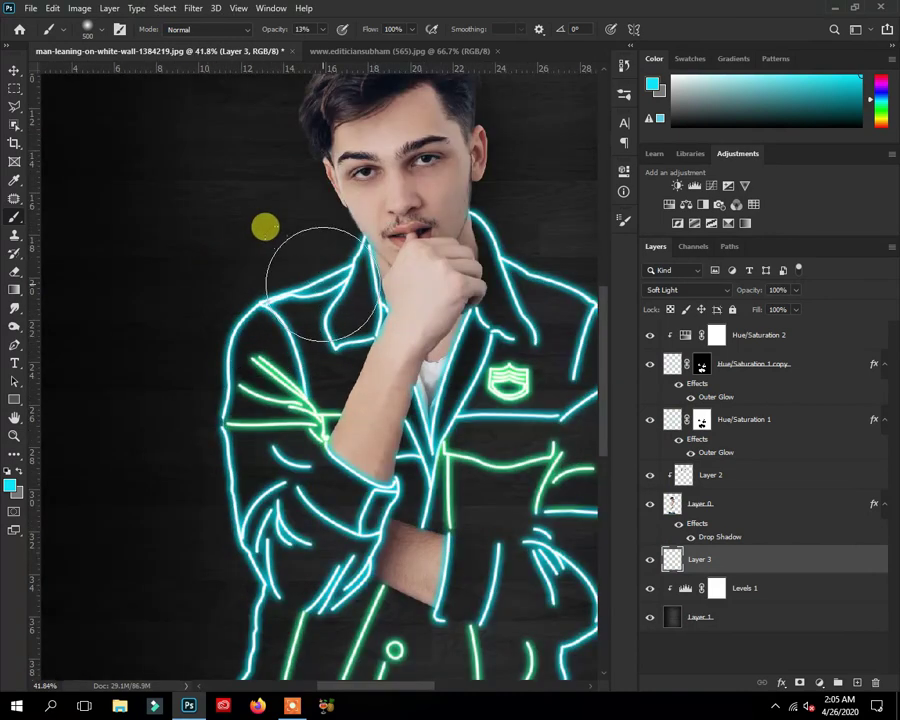
{"action": "left_click_drag", "start_coordinate": [330, 285], "coordinate": [340, 320]}
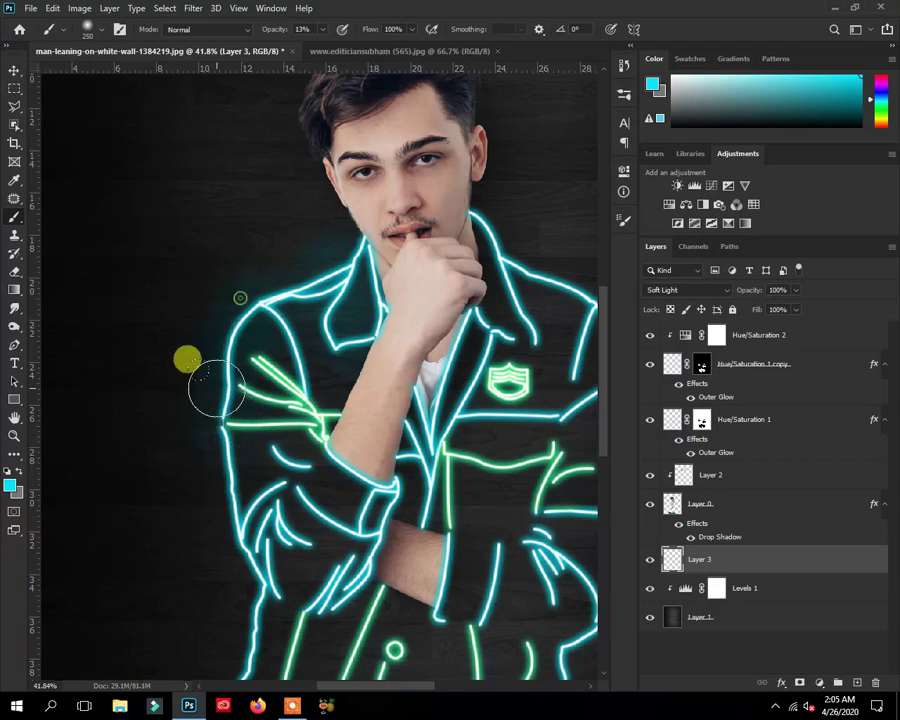
{"action": "left_click_drag", "start_coordinate": [241, 590], "coordinate": [282, 388]}
{"action": "key", "text": "ctrl+r"}
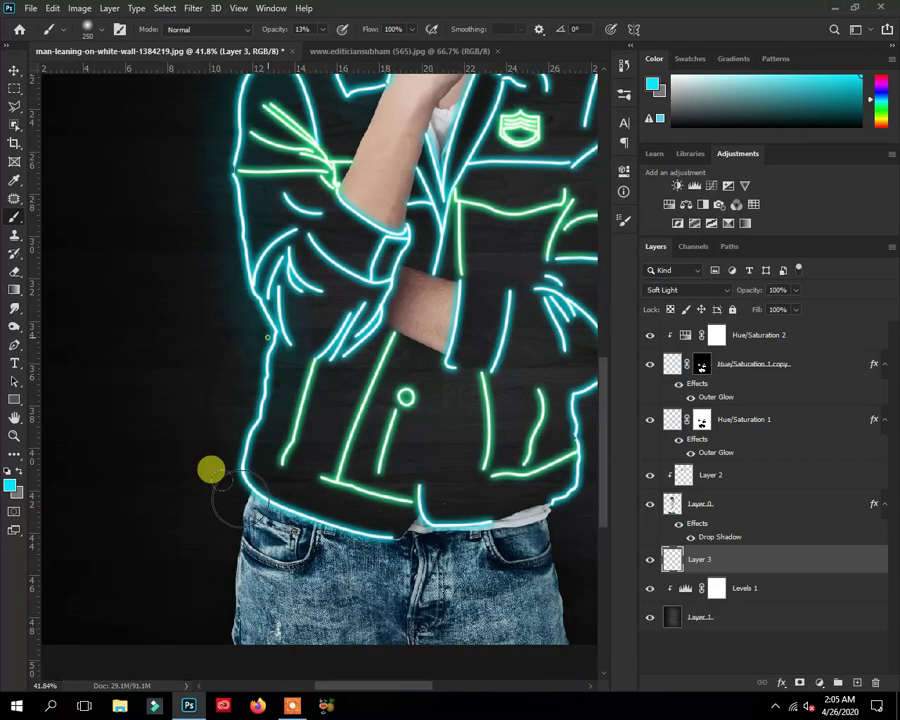
{"action": "scroll", "coordinate": [378, 527], "scroll_direction": "right", "scroll_amount": 5}
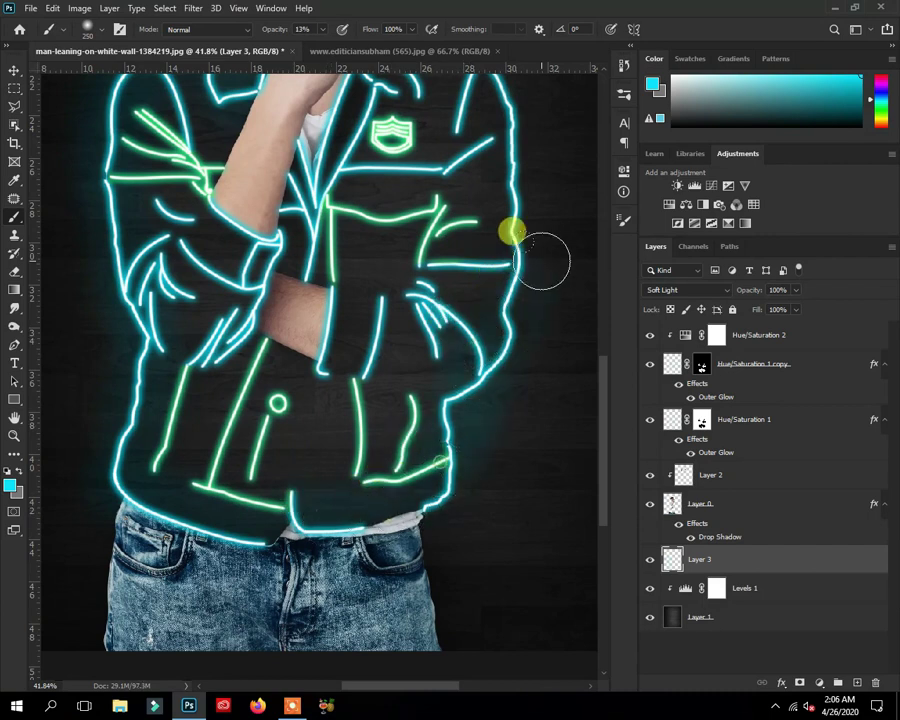
{"action": "scroll", "coordinate": [486, 305], "scroll_direction": "up", "scroll_amount": 5}
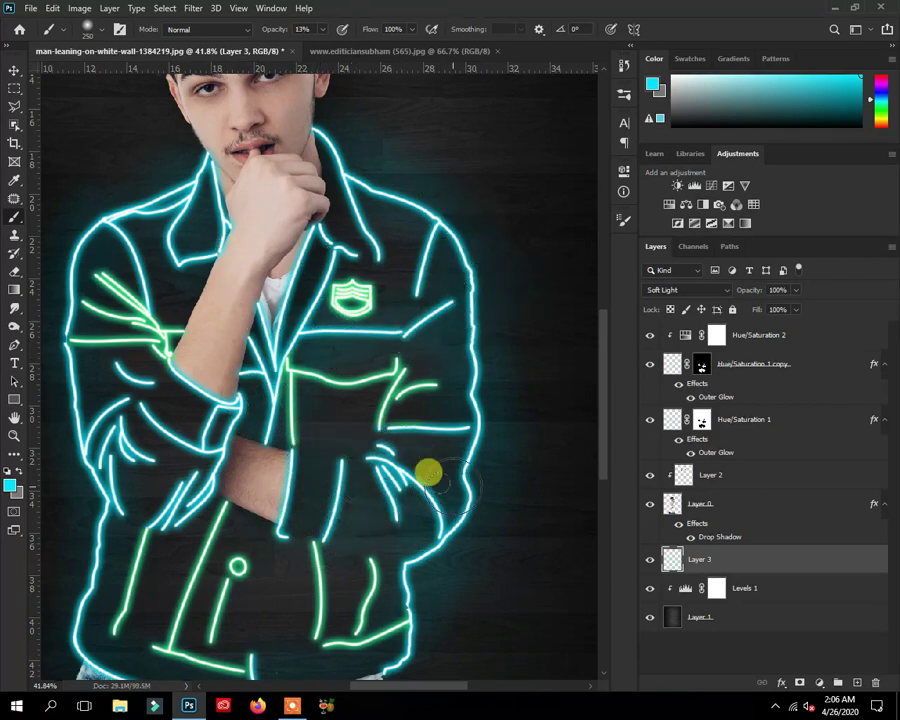
{"action": "scroll", "coordinate": [306, 476], "scroll_direction": "left", "scroll_amount": 3}
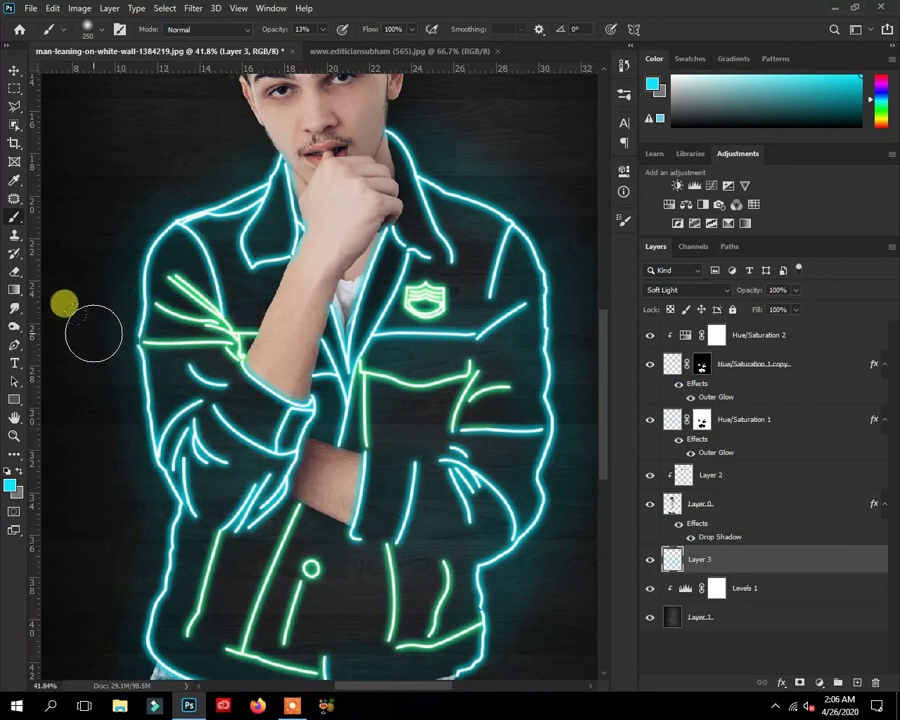
Sample green from the jacket lines and paint soft glow over the pockets and left arm.
{"action": "left_click", "coordinate": [9, 484]}
{"action": "left_click", "coordinate": [362, 368]}
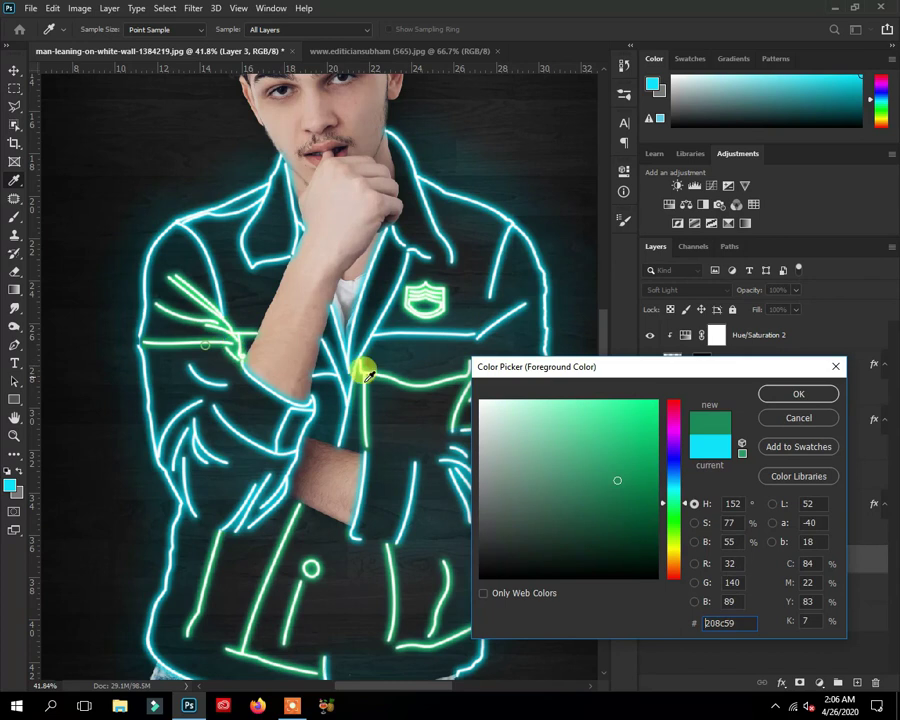
{"action": "left_click", "coordinate": [798, 393]}
{"action": "mouse_move", "coordinate": [378, 355]}
{"action": "left_mouse_down"}
{"action": "mouse_move", "coordinate": [472, 370]}
{"action": "mouse_move", "coordinate": [464, 414]}
{"action": "mouse_move", "coordinate": [384, 410]}
{"action": "mouse_move", "coordinate": [490, 370]}
{"action": "left_mouse_up"}
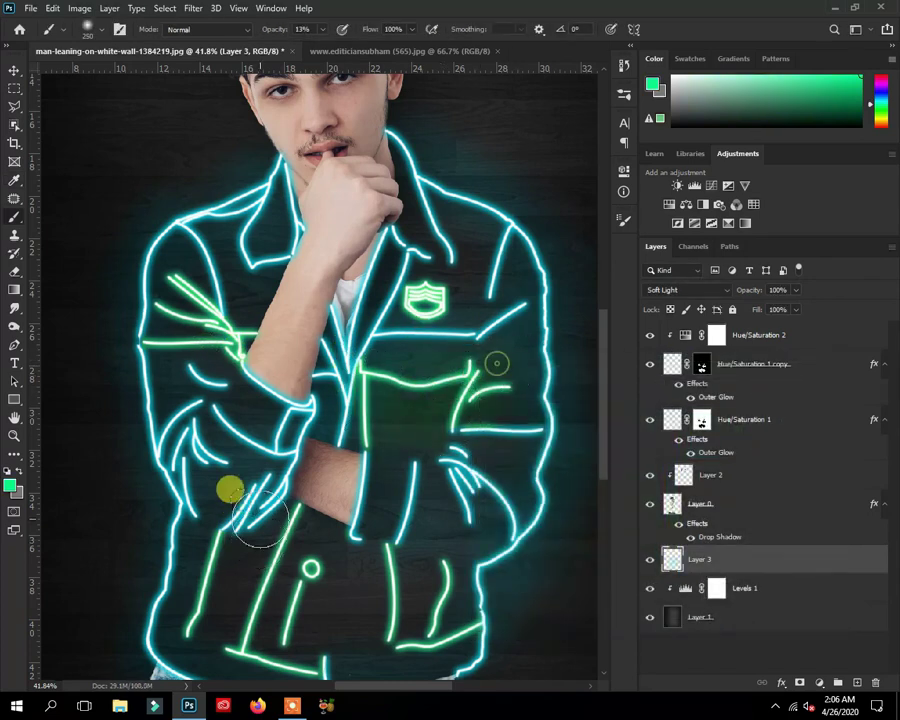
{"action": "mouse_move", "coordinate": [250, 580]}
{"action": "left_mouse_down"}
{"action": "mouse_move", "coordinate": [310, 570]}
{"action": "mouse_move", "coordinate": [330, 605]}
{"action": "left_mouse_up"}
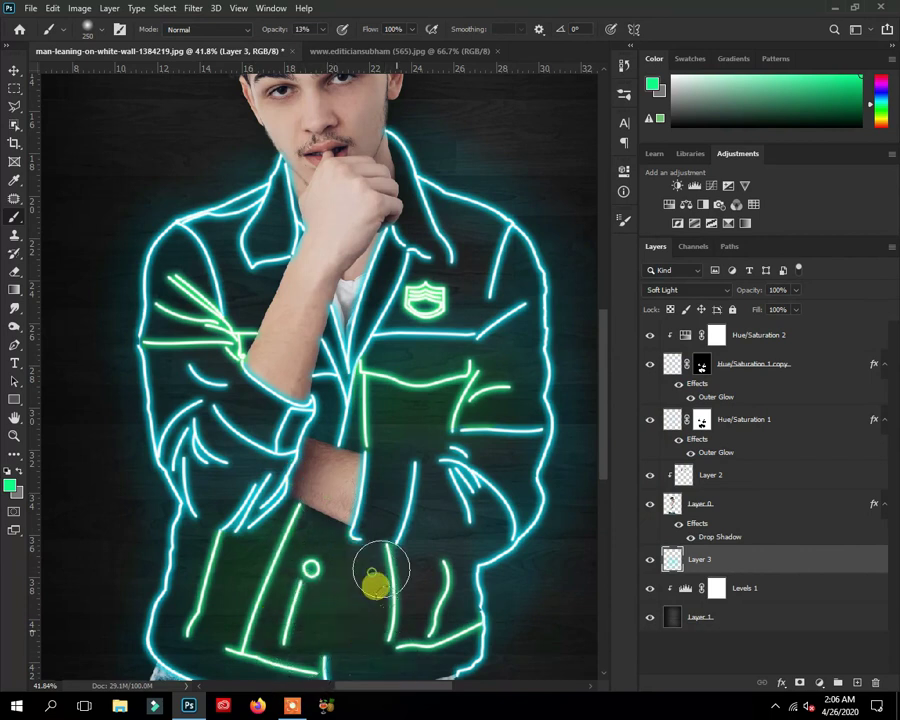
{"action": "mouse_move", "coordinate": [120, 330]}
{"action": "left_mouse_down"}
{"action": "mouse_move", "coordinate": [193, 263]}
{"action": "mouse_move", "coordinate": [408, 283]}
{"action": "left_mouse_up"}
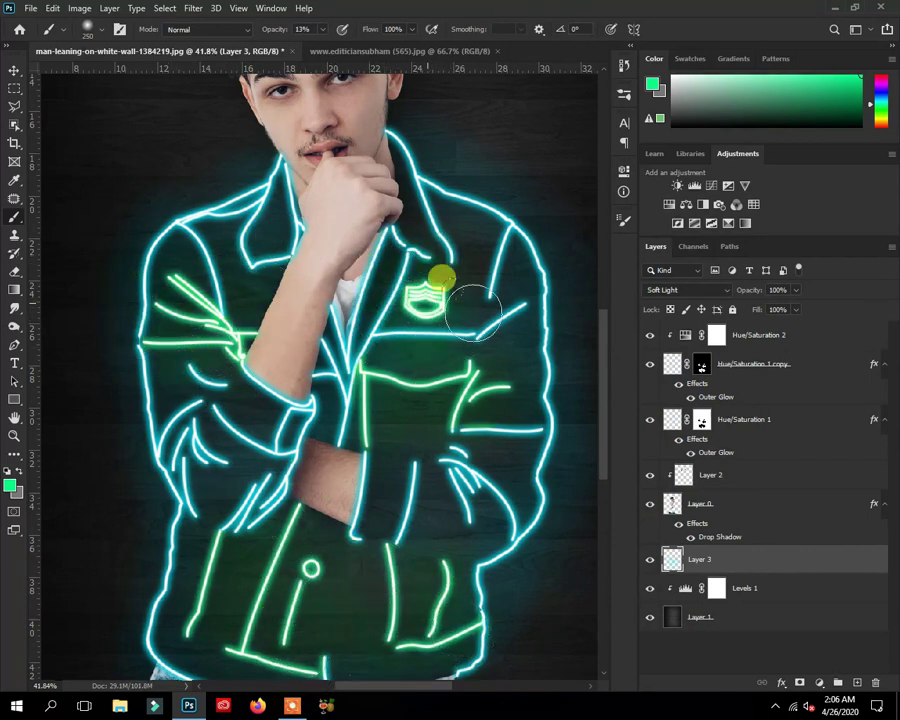
Zoom out and select Layer 3 for duplication.
{"action": "scroll", "coordinate": [432, 357], "scroll_direction": "down", "scroll_amount": 5}
{"action": "scroll", "coordinate": [432, 357], "scroll_direction": "up", "scroll_amount": 2}
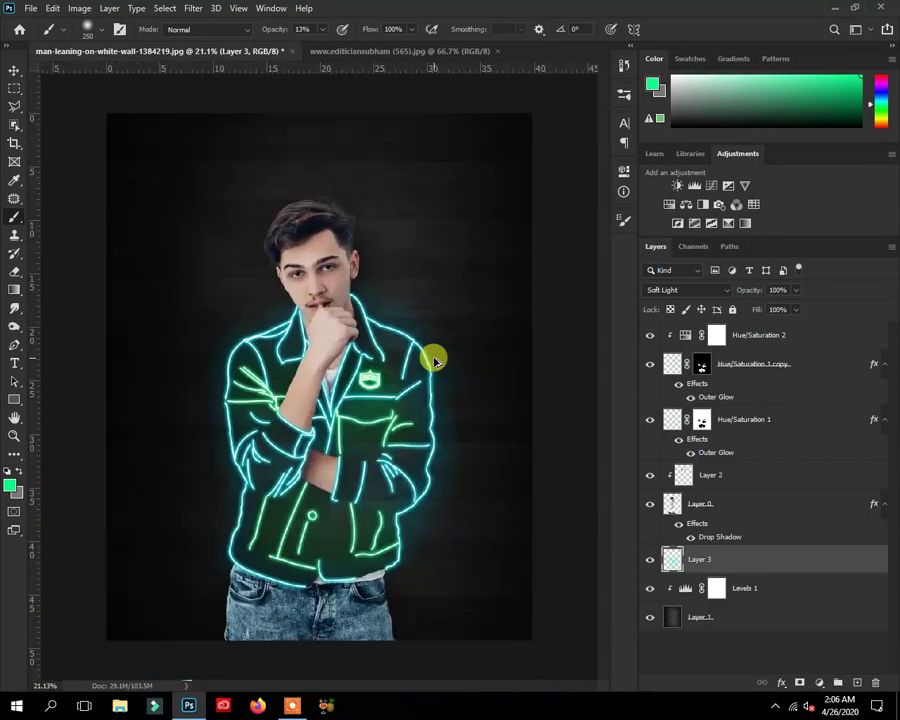
{"action": "left_click", "coordinate": [646, 561]}
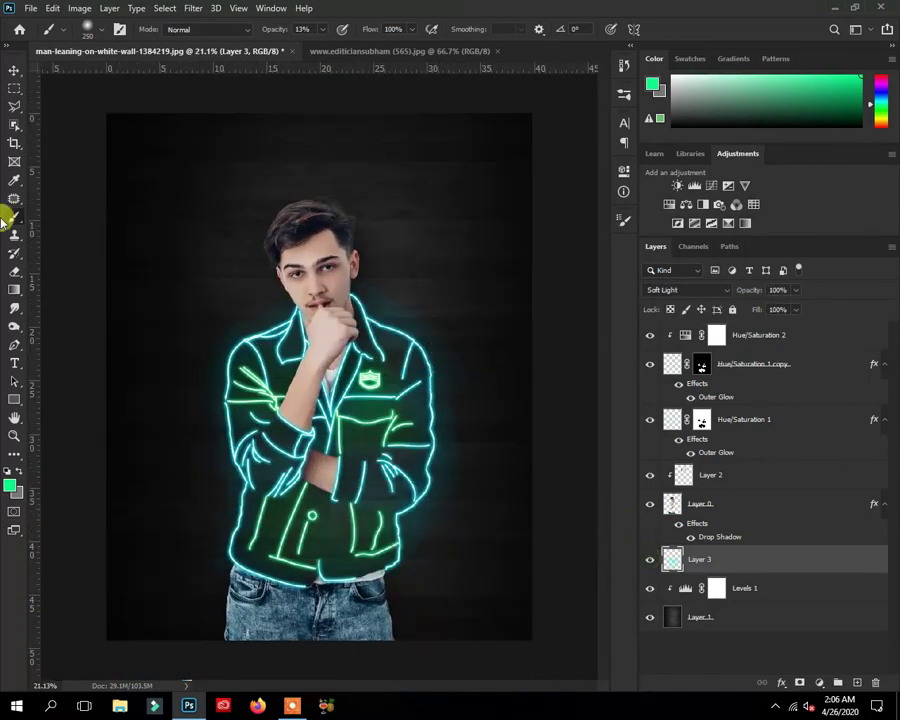
{"action": "left_click", "coordinate": [14, 70]}
Duplicate Layer 3 and set the copy to Overlay blending at 62% fill.
{"action": "key", "text": "ctrl+j"}
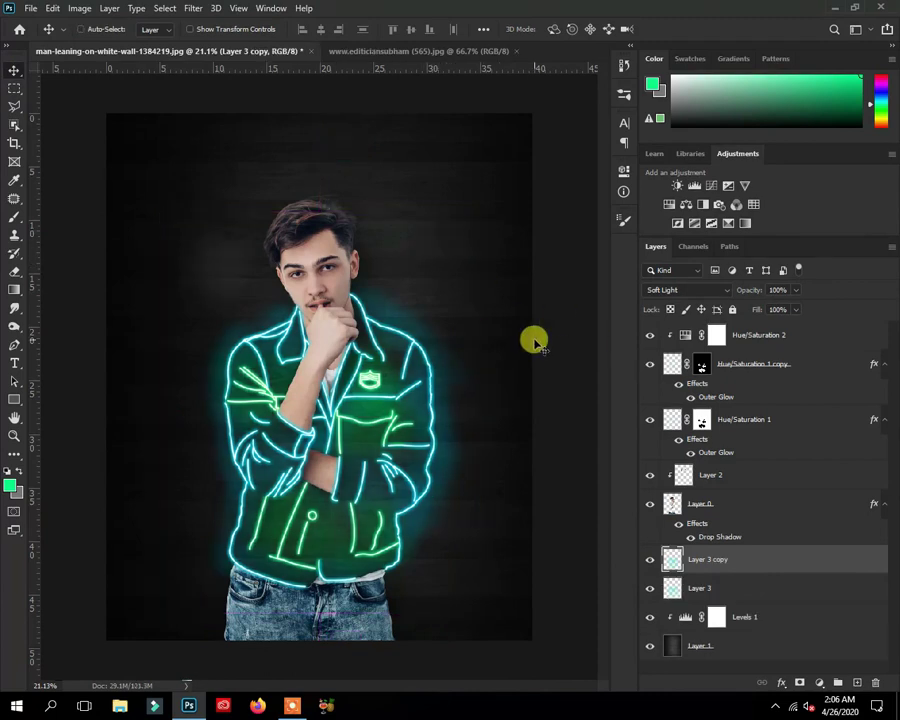
{"action": "left_click", "coordinate": [695, 290]}
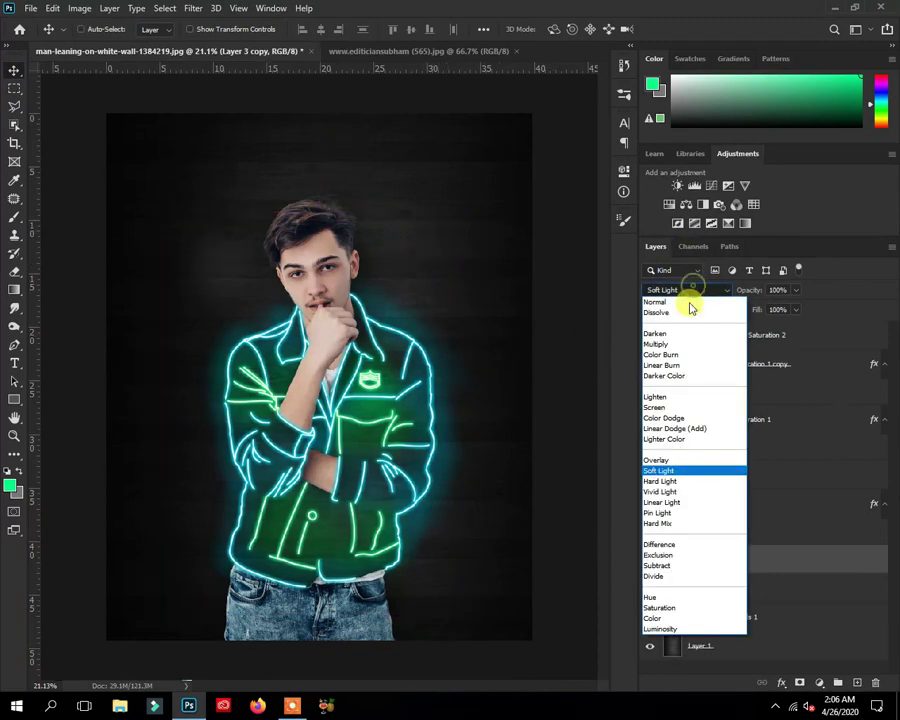
{"action": "left_click", "coordinate": [668, 458]}
{"action": "left_click", "coordinate": [650, 559]}
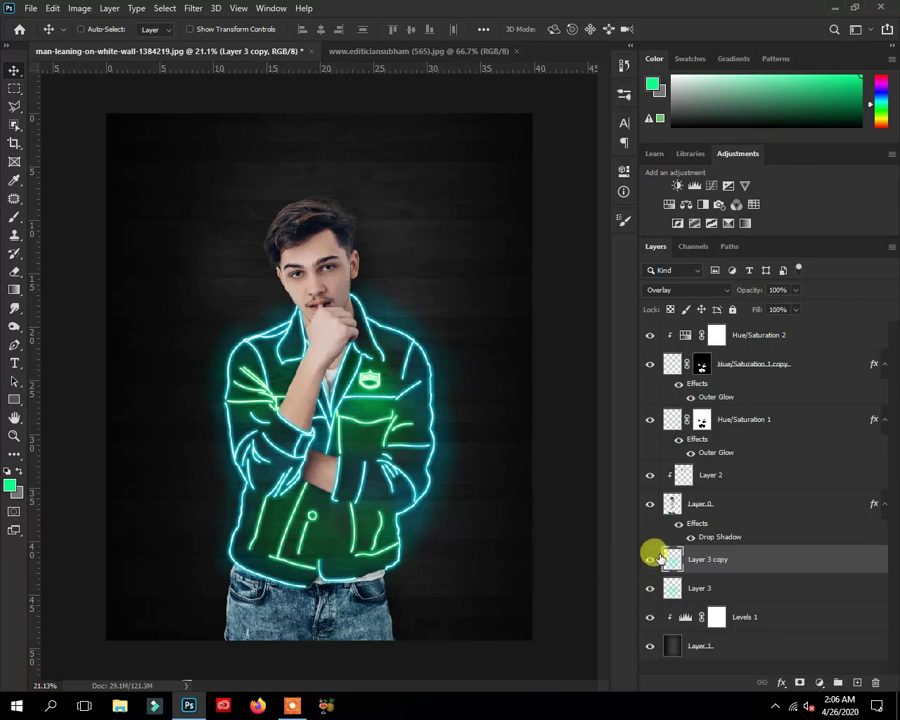
{"action": "left_click_drag", "start_coordinate": [791, 319], "coordinate": [773, 332]}
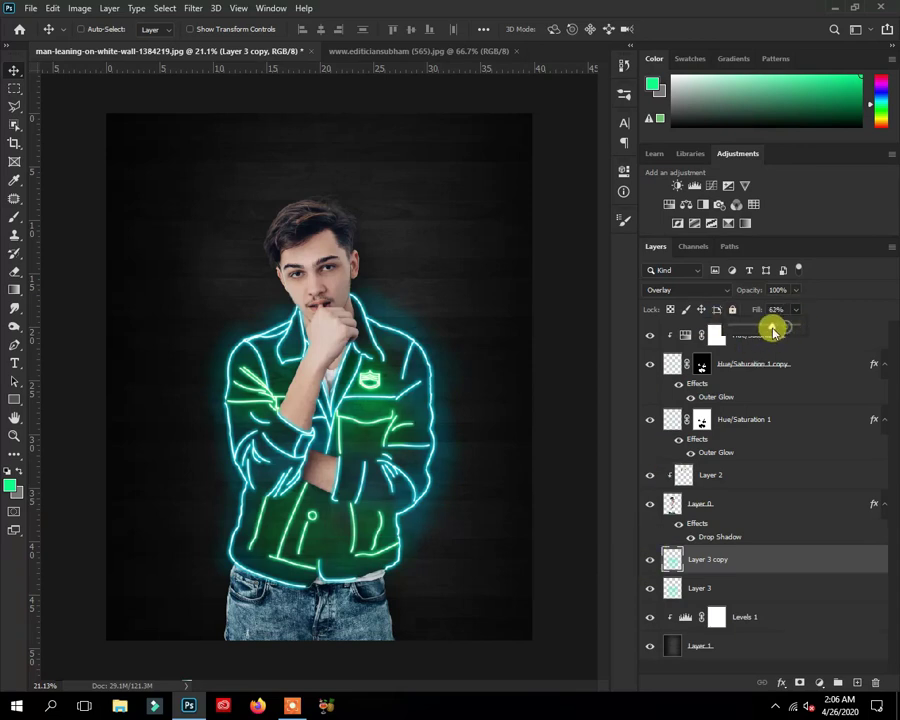
Group Layer 3 and Layer 3 copy into Group 1, undoing an accidental merge.
{"action": "left_click", "coordinate": [735, 587]}
{"action": "left_click", "coordinate": [796, 310]}
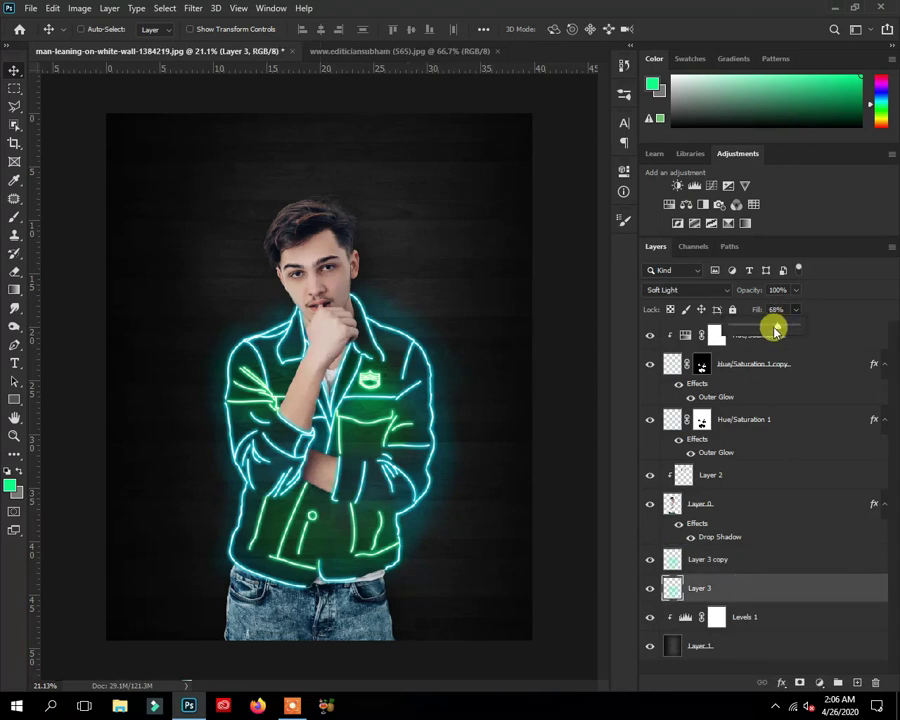
{"action": "left_click", "coordinate": [708, 559], "text": "shift"}
{"action": "right_click", "coordinate": [708, 556]}
{"action": "left_click", "coordinate": [590, 513]}
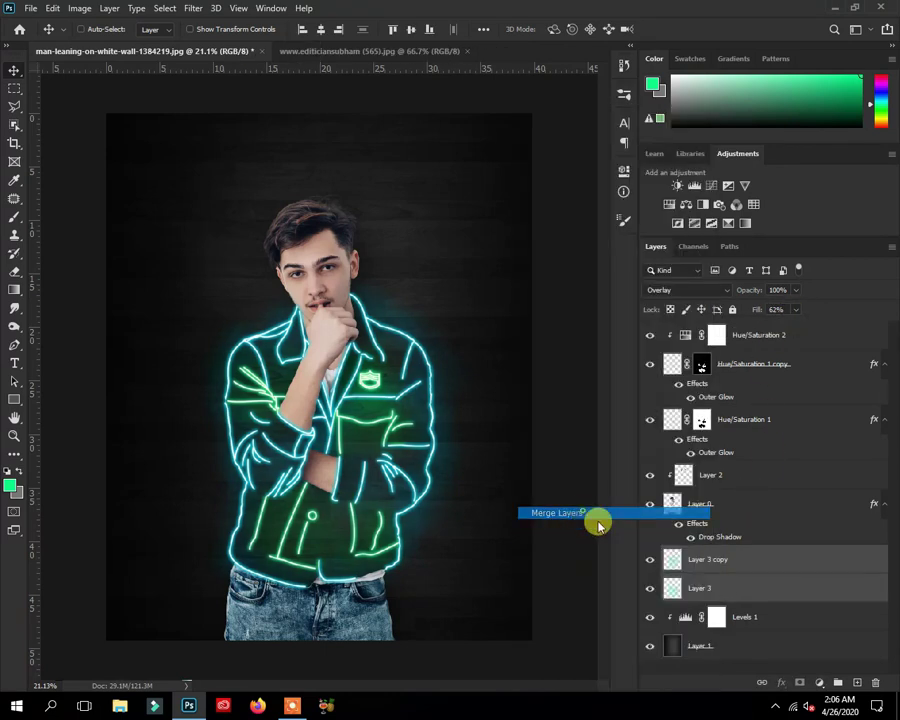
{"action": "key", "text": "ctrl+z"}
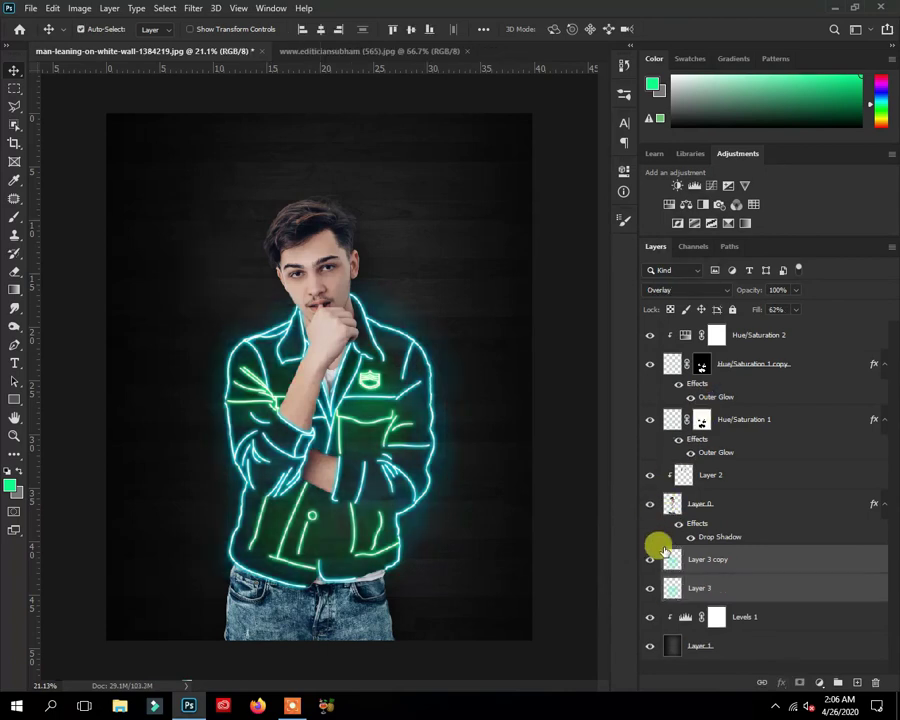
{"action": "left_click_drag", "start_coordinate": [708, 598], "coordinate": [792, 682]}
{"action": "key", "text": "ctrl+g"}
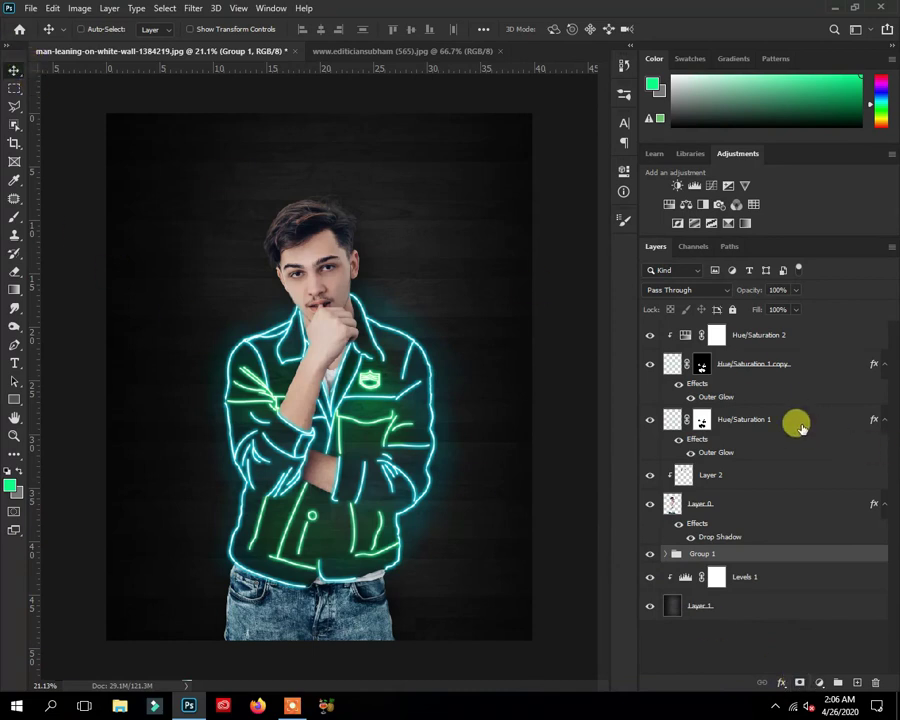
Stamp all visible layers into a new Layer 4 above Hue/Saturation 2.
{"action": "left_click", "coordinate": [805, 343]}
{"action": "key", "text": "ctrl"}
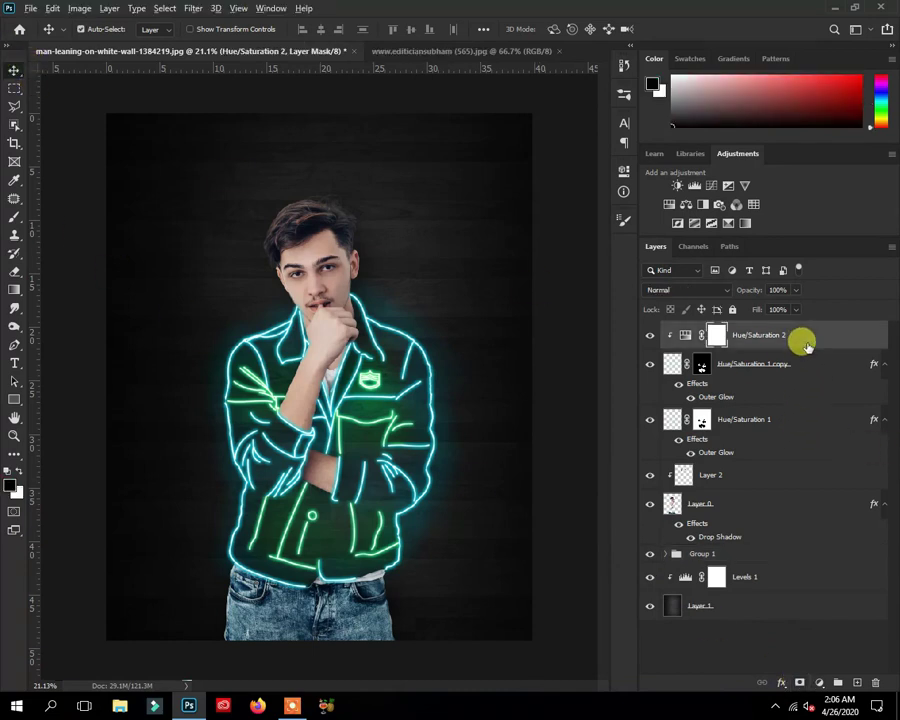
{"action": "key", "text": "ctrl+shift+alt+e"}
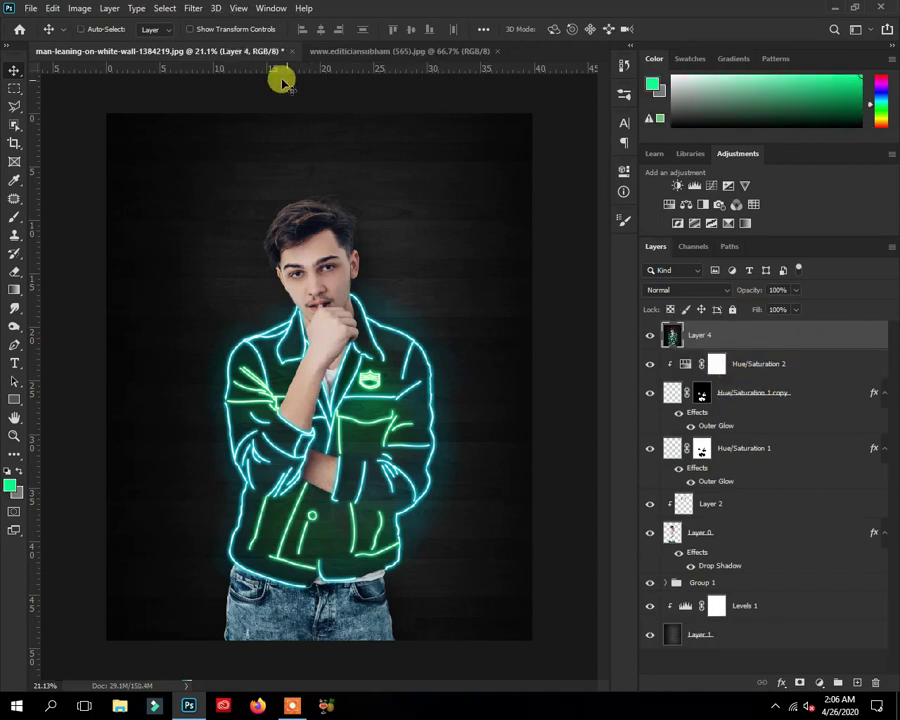
Open and close the Lens Correction filter without applying it.
{"action": "left_click", "coordinate": [193, 8]}
{"action": "left_click", "coordinate": [224, 100]}
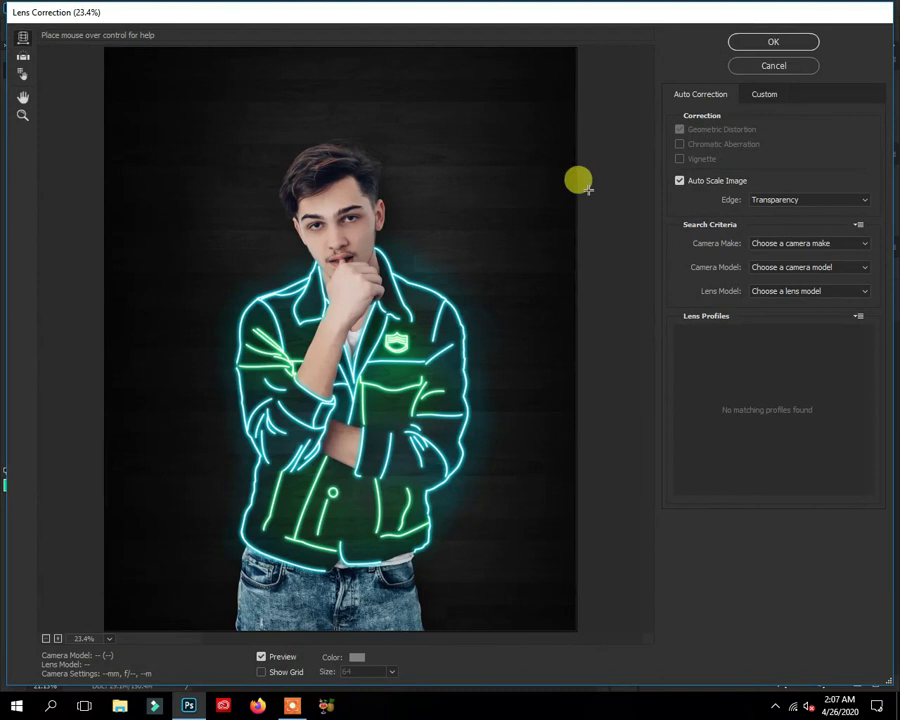
{"action": "left_click", "coordinate": [774, 66]}
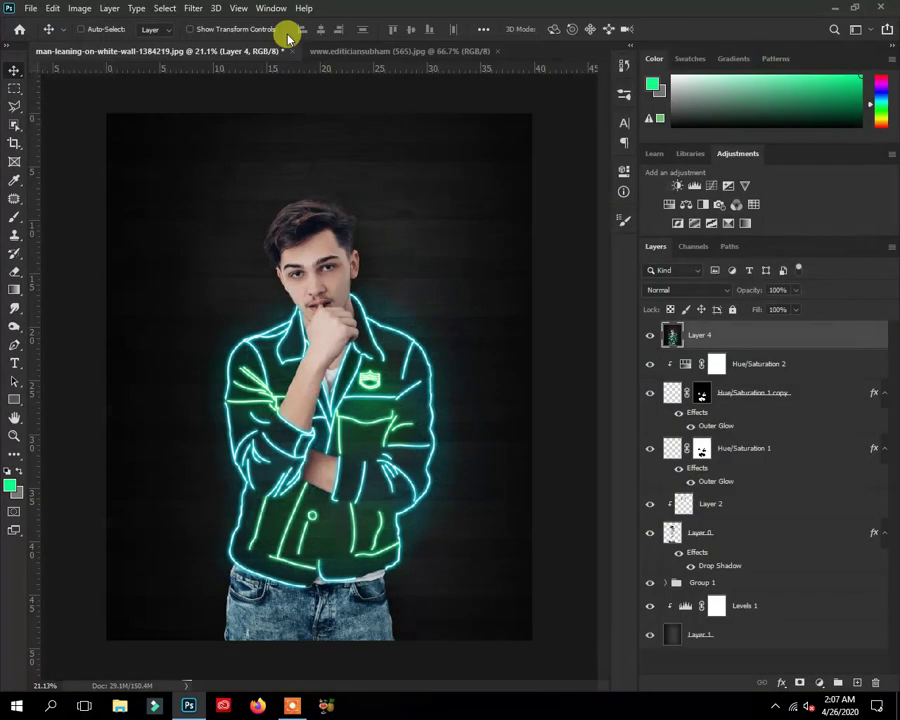
{"action": "left_click", "coordinate": [193, 8]}
In Camera Raw Filter, set temperature -14 and tint +23, adjusting exposure, shadows, whites and vibrance.
{"action": "left_click", "coordinate": [230, 89]}
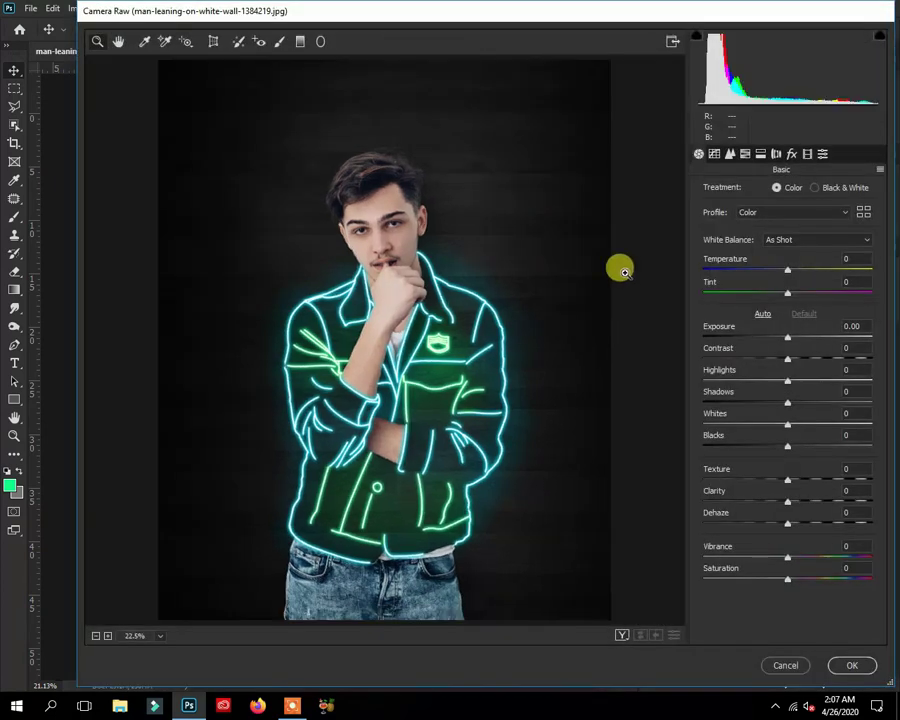
{"action": "mouse_move", "coordinate": [785, 270]}
{"action": "left_mouse_down"}
{"action": "mouse_move", "coordinate": [808, 268]}
{"action": "mouse_move", "coordinate": [778, 275]}
{"action": "left_mouse_up"}
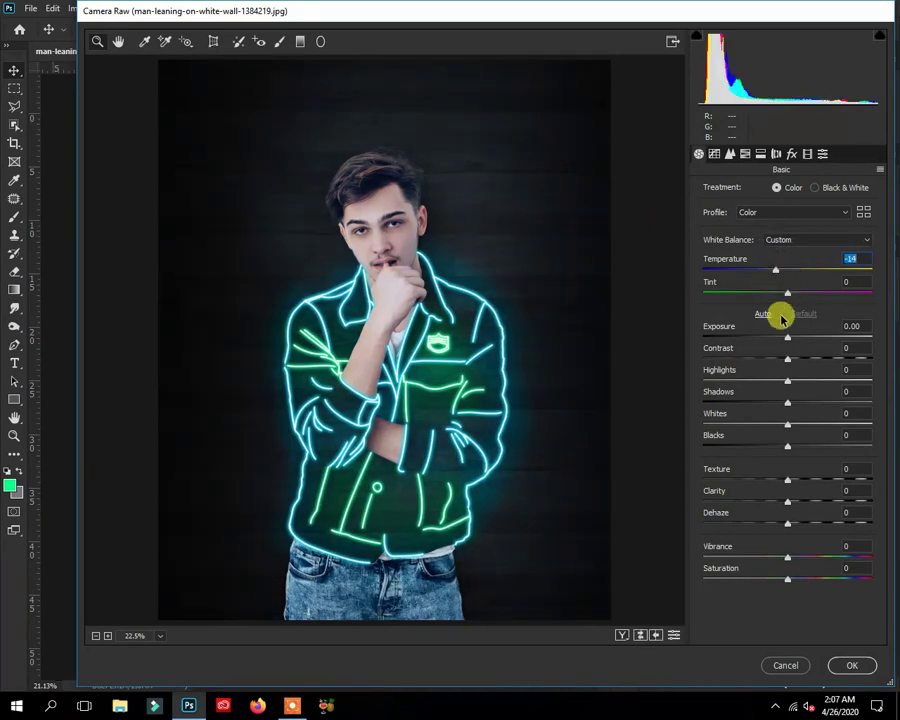
{"action": "mouse_move", "coordinate": [790, 294]}
{"action": "left_mouse_down"}
{"action": "mouse_move", "coordinate": [810, 295]}
{"action": "mouse_move", "coordinate": [778, 293]}
{"action": "left_mouse_up"}
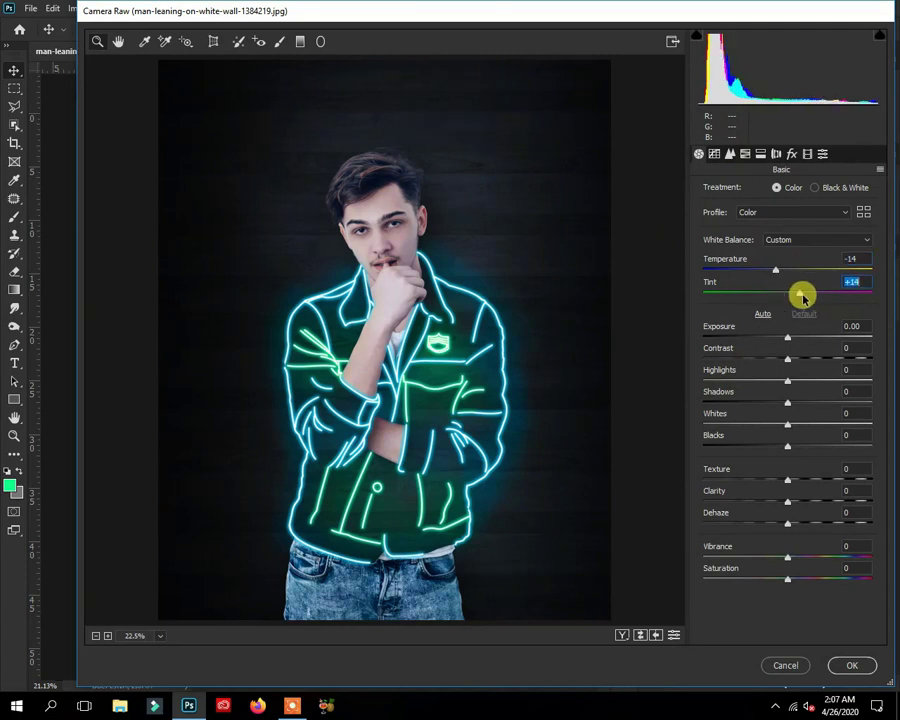
{"action": "left_click_drag", "start_coordinate": [775, 277], "coordinate": [782, 274]}
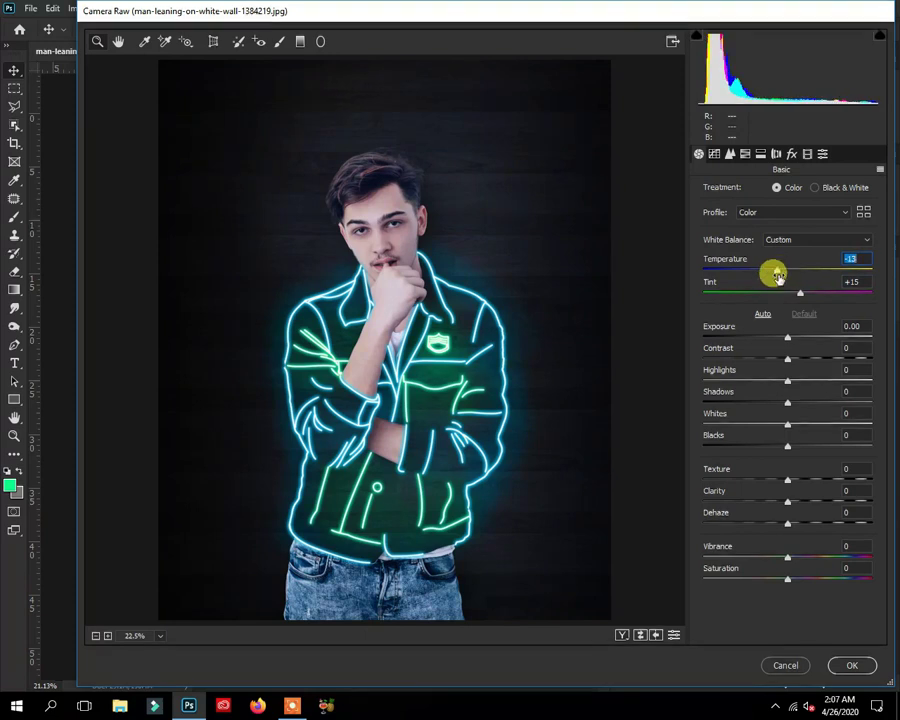
{"action": "mouse_move", "coordinate": [789, 339]}
{"action": "left_mouse_down"}
{"action": "mouse_move", "coordinate": [802, 341]}
{"action": "mouse_move", "coordinate": [777, 334]}
{"action": "mouse_move", "coordinate": [820, 360]}
{"action": "mouse_move", "coordinate": [803, 360]}
{"action": "mouse_move", "coordinate": [782, 341]}
{"action": "mouse_move", "coordinate": [848, 377]}
{"action": "mouse_move", "coordinate": [790, 375]}
{"action": "left_mouse_up"}
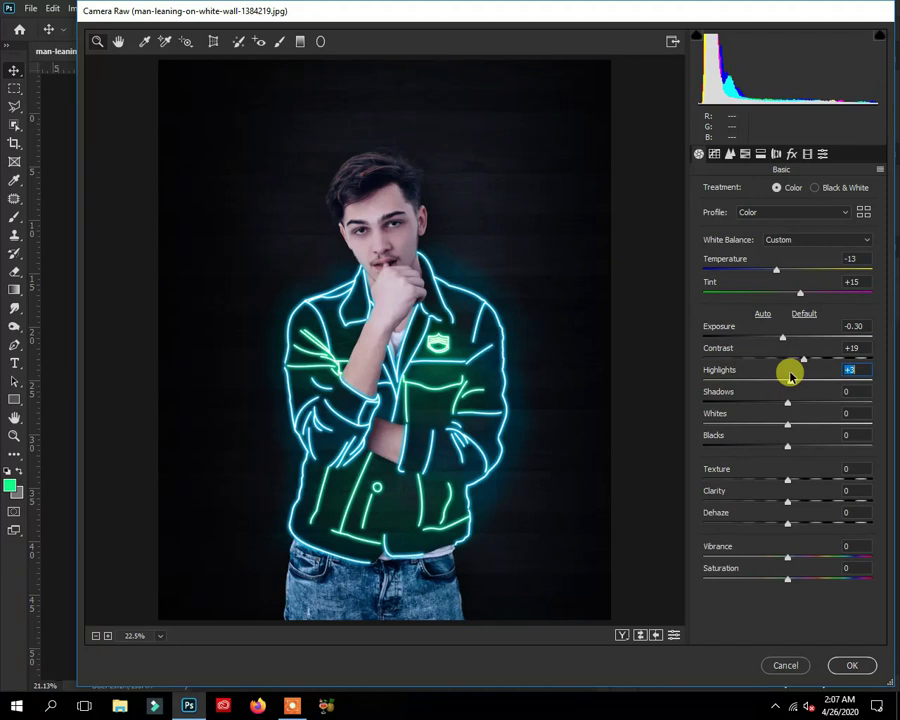
{"action": "mouse_move", "coordinate": [789, 403]}
{"action": "left_mouse_down"}
{"action": "mouse_move", "coordinate": [848, 400]}
{"action": "mouse_move", "coordinate": [766, 403]}
{"action": "left_mouse_up"}
{"action": "left_click_drag", "start_coordinate": [853, 403], "coordinate": [845, 405]}
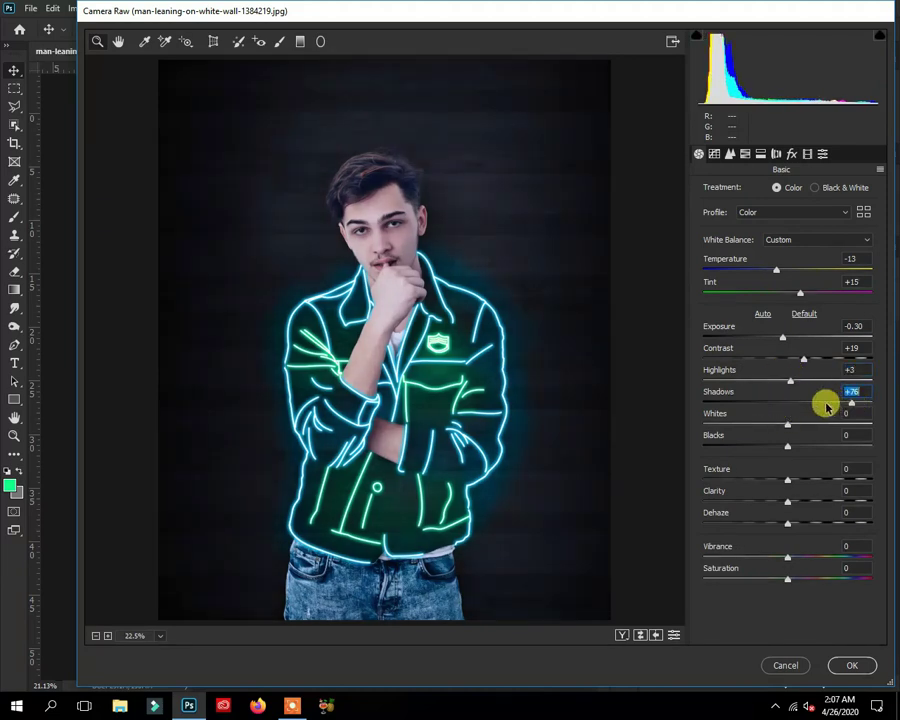
{"action": "mouse_move", "coordinate": [786, 424]}
{"action": "left_mouse_down"}
{"action": "mouse_move", "coordinate": [836, 420]}
{"action": "mouse_move", "coordinate": [797, 426]}
{"action": "mouse_move", "coordinate": [818, 446]}
{"action": "mouse_move", "coordinate": [852, 448]}
{"action": "mouse_move", "coordinate": [770, 446]}
{"action": "mouse_move", "coordinate": [842, 483]}
{"action": "left_mouse_up"}
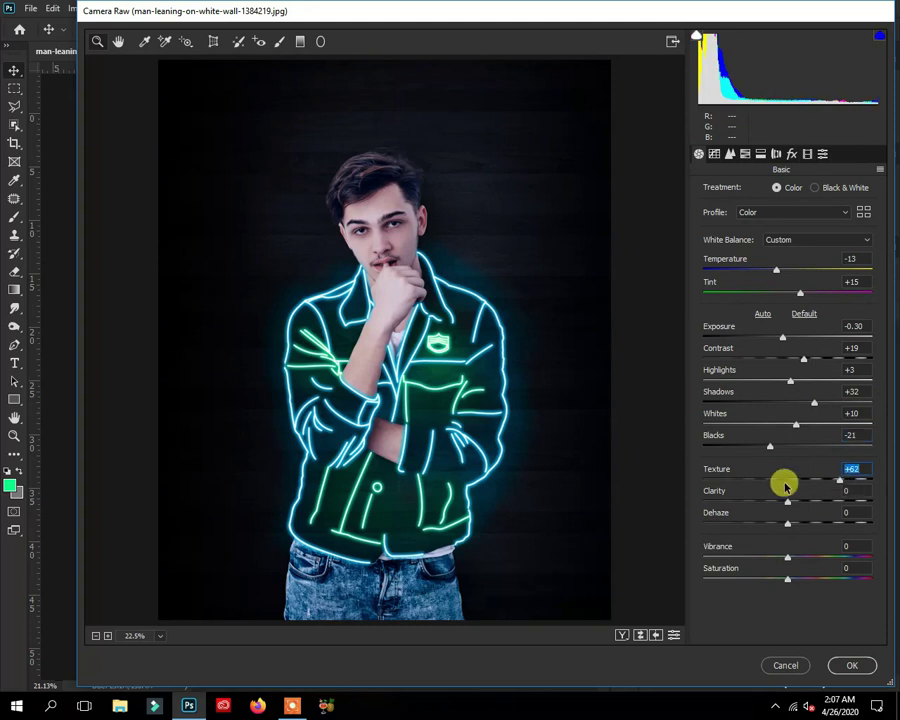
{"action": "mouse_move", "coordinate": [789, 557]}
{"action": "left_mouse_down"}
{"action": "mouse_move", "coordinate": [845, 562]}
{"action": "mouse_move", "coordinate": [791, 557]}
{"action": "left_mouse_up"}
{"action": "type", "text": "+1"}
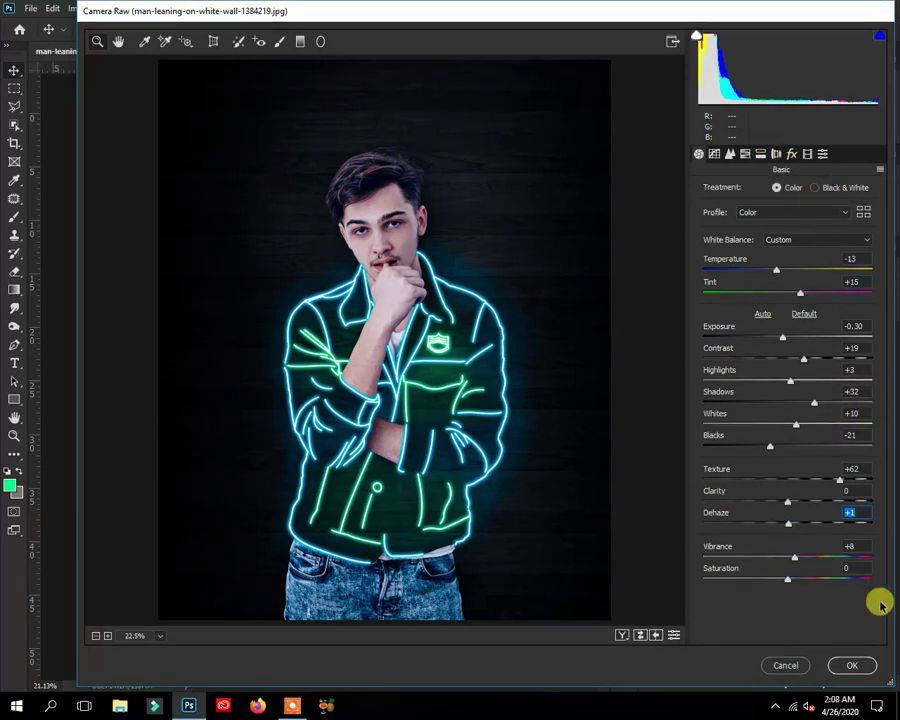
Apply the Vivid preset, lower Layer 4's fill to 65%, and stamp a new merged layer.
{"action": "left_click", "coordinate": [822, 154]}
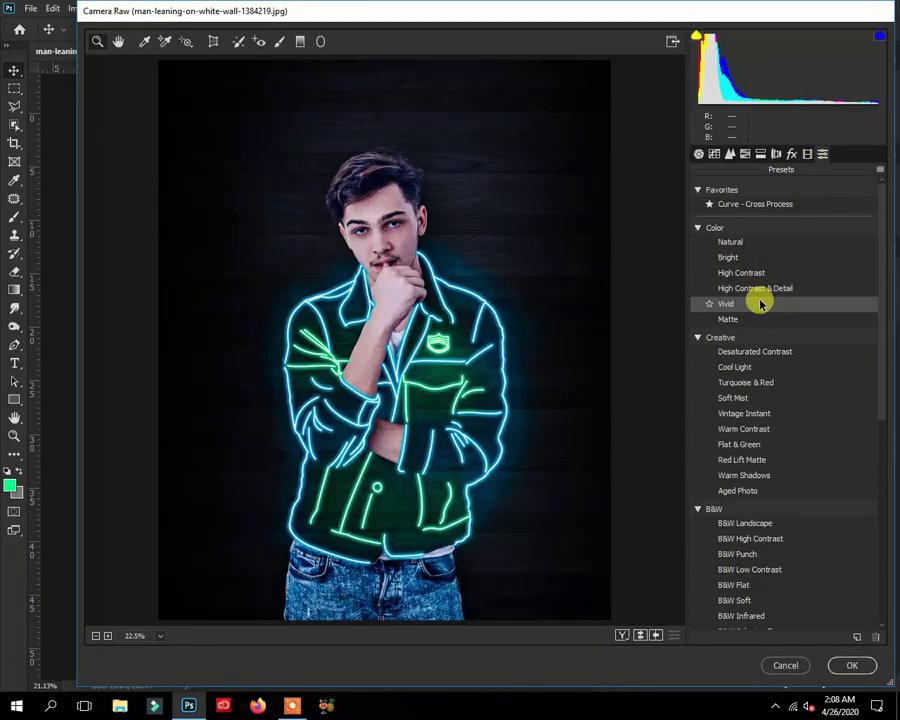
{"action": "left_click", "coordinate": [760, 304]}
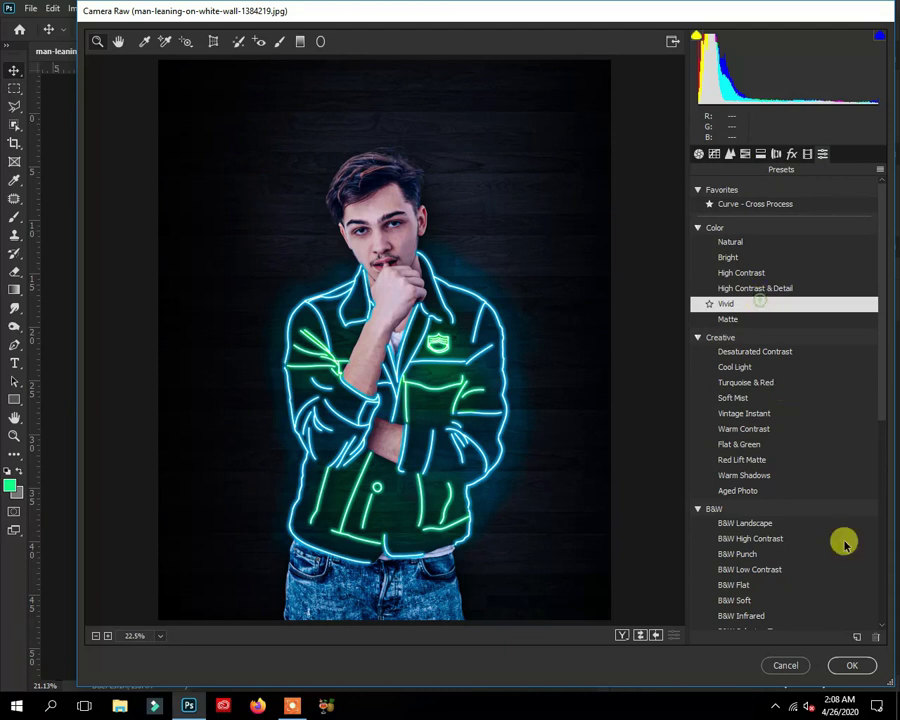
{"action": "left_click", "coordinate": [852, 665]}
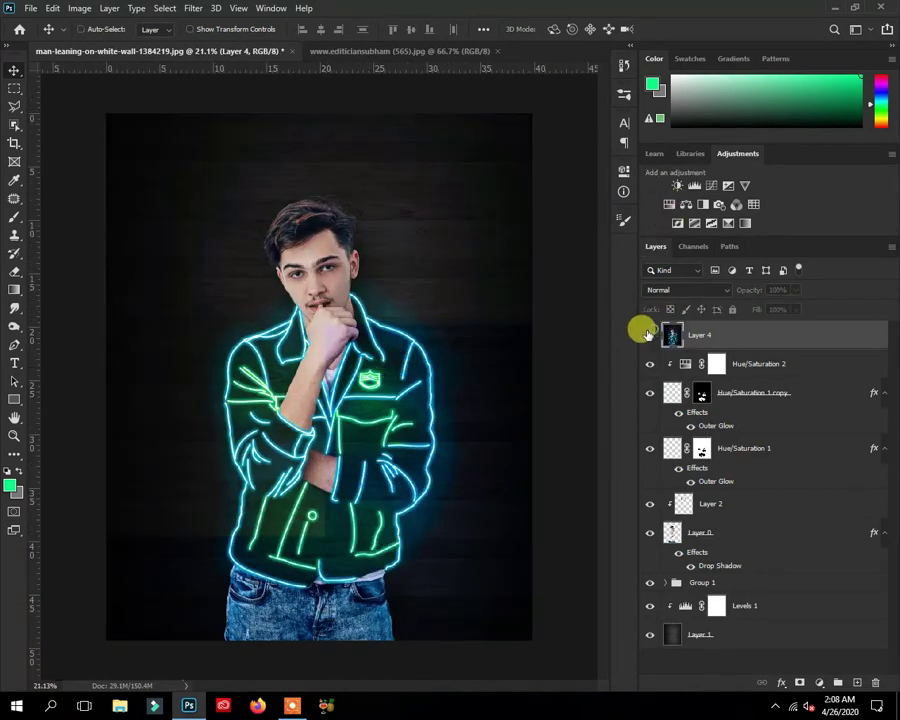
{"action": "mouse_move", "coordinate": [795, 309]}
{"action": "left_mouse_down"}
{"action": "mouse_move", "coordinate": [793, 327]}
{"action": "mouse_move", "coordinate": [812, 331]}
{"action": "left_mouse_up"}
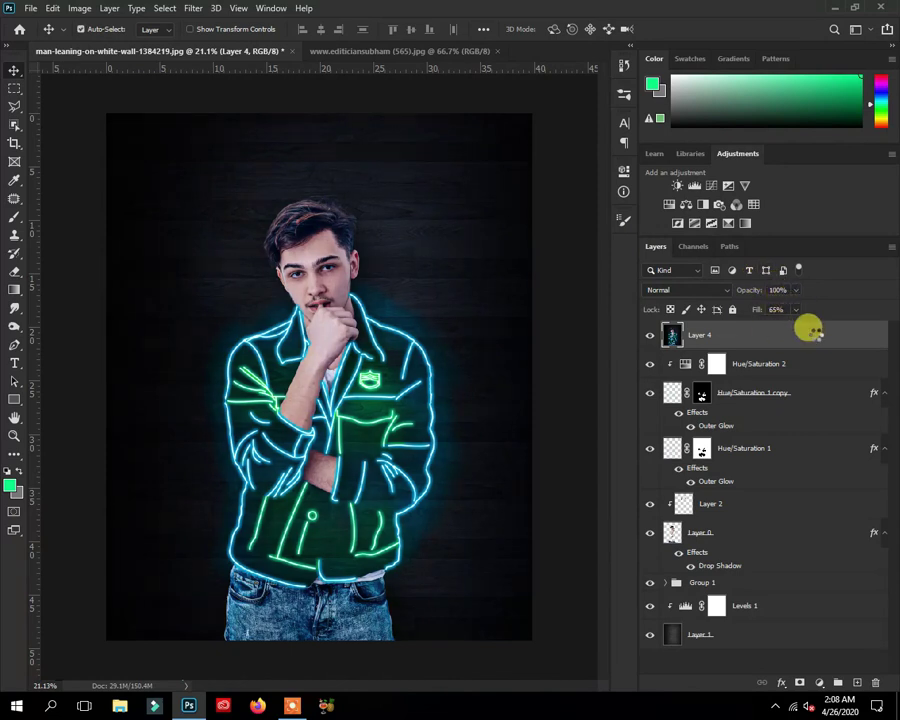
{"action": "key", "text": "ctrl+shift+alt+e"}
{"action": "left_click", "coordinate": [194, 9]}
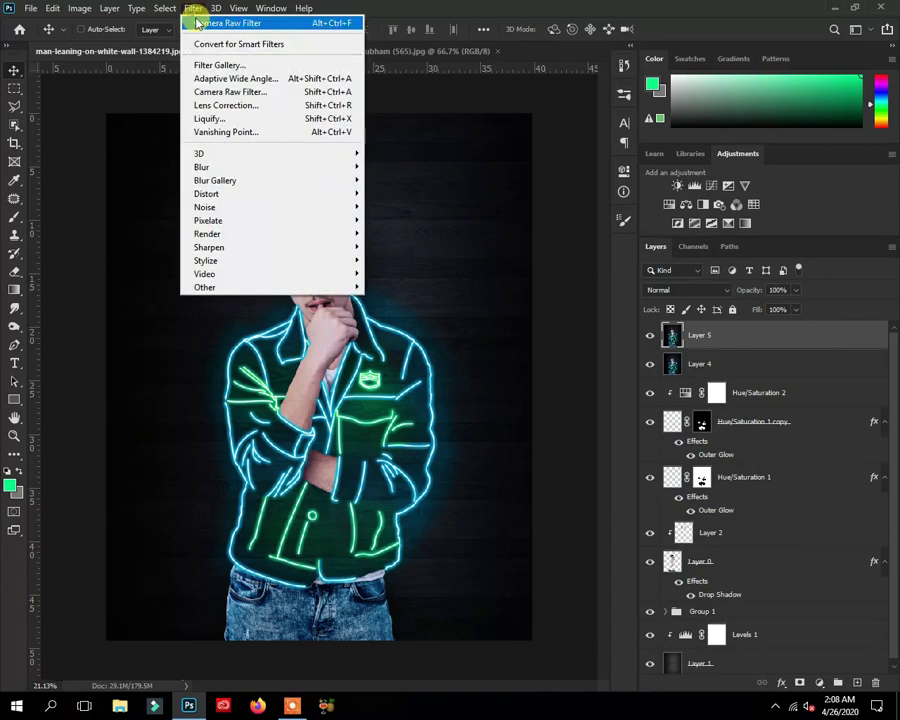
{"action": "left_click", "coordinate": [205, 93]}
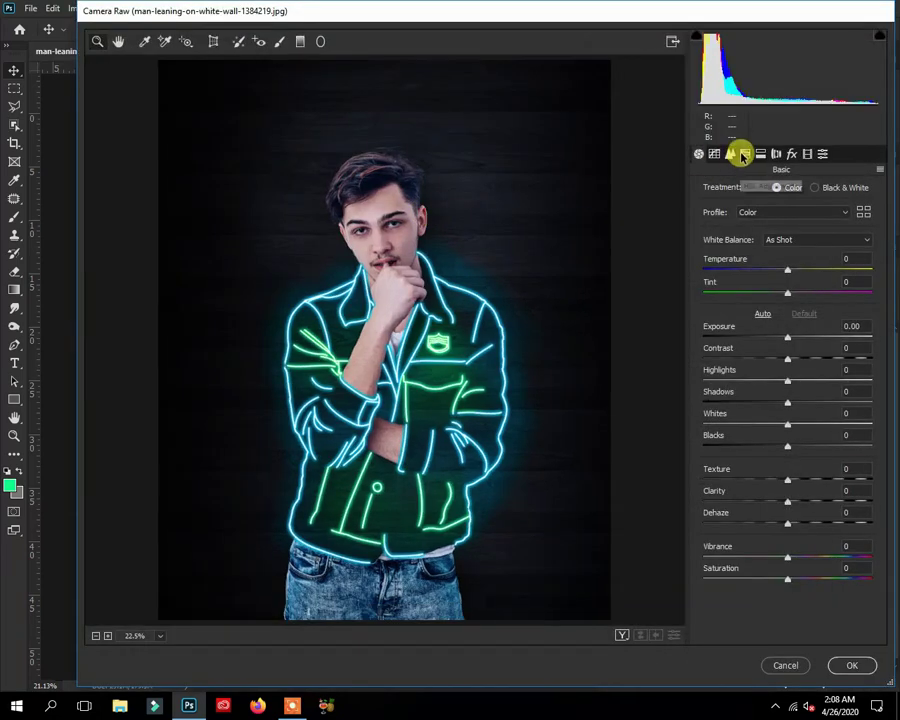
{"action": "left_click", "coordinate": [743, 155]}
{"action": "left_click", "coordinate": [766, 196]}
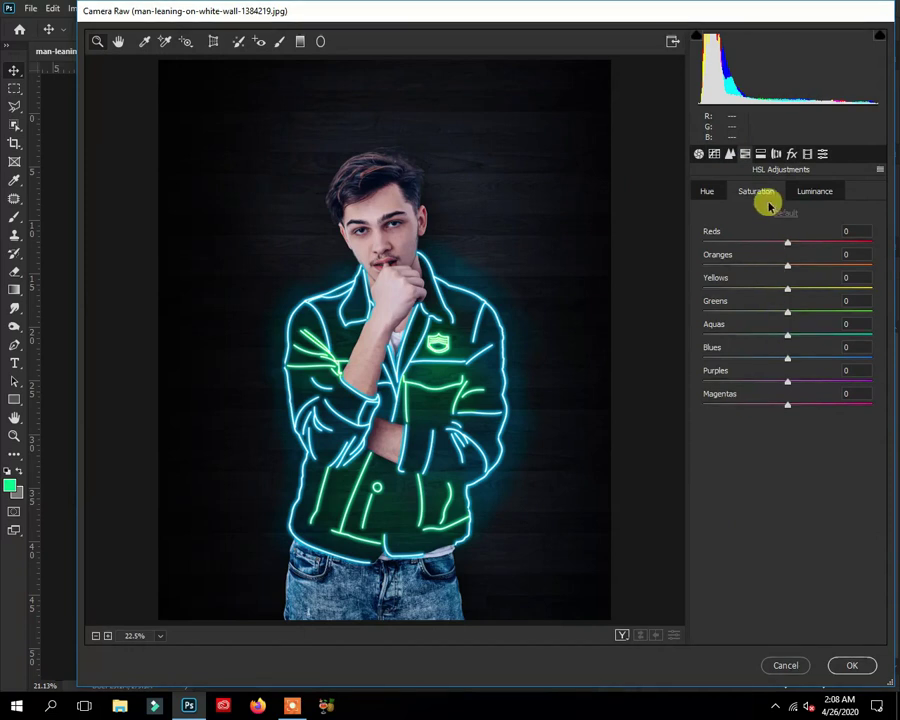
{"action": "left_click", "coordinate": [703, 195]}
{"action": "left_click_drag", "start_coordinate": [810, 340], "coordinate": [786, 340]}
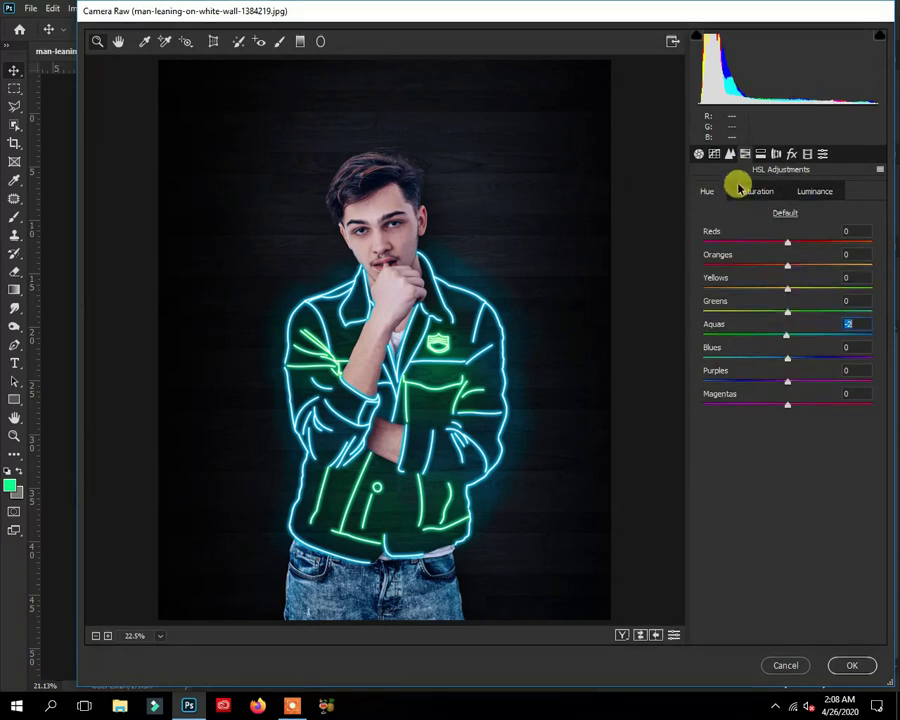
{"action": "left_click", "coordinate": [786, 665]}
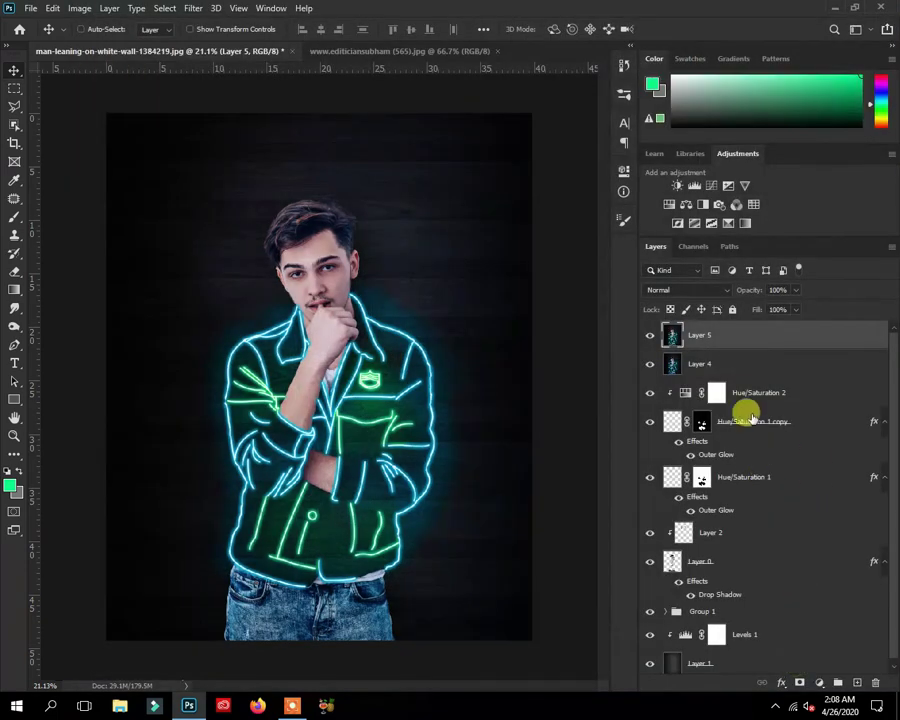
Add a Hue/Saturation adjustment clipped to Layer 5 with Hue about -100.
{"action": "left_click", "coordinate": [671, 205]}
{"action": "left_click", "coordinate": [504, 400]}
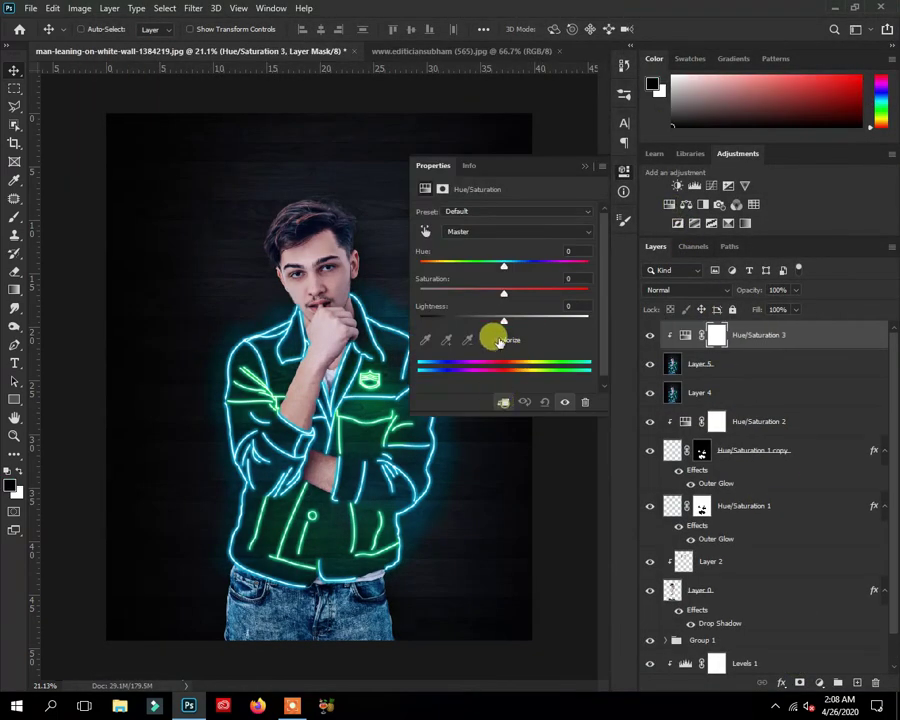
{"action": "mouse_move", "coordinate": [507, 270]}
{"action": "left_mouse_down"}
{"action": "mouse_move", "coordinate": [524, 268]}
{"action": "mouse_move", "coordinate": [428, 262]}
{"action": "mouse_move", "coordinate": [448, 270]}
{"action": "left_mouse_up"}
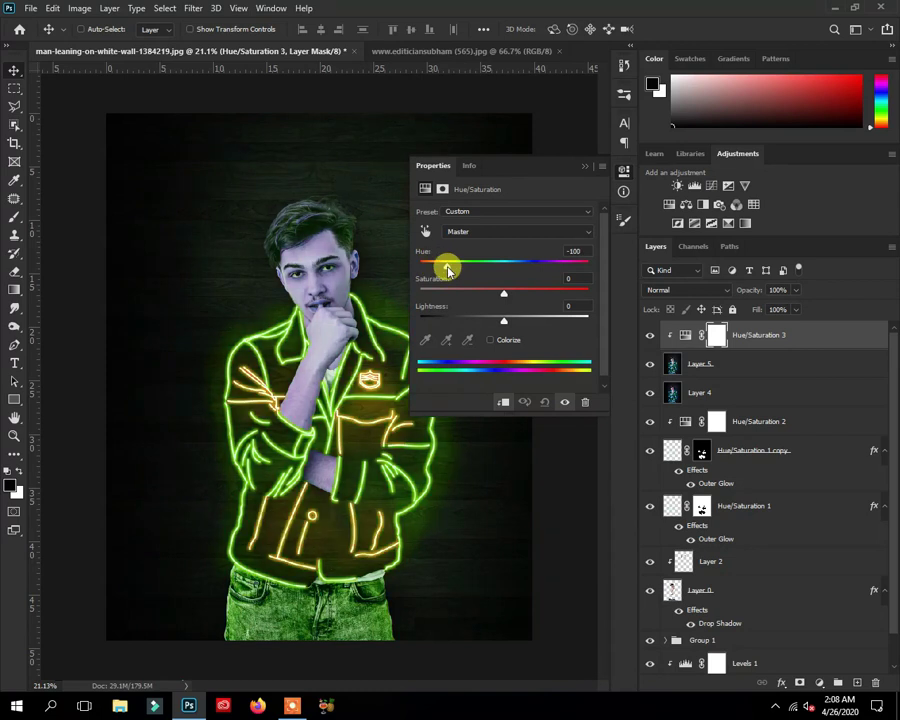
{"action": "left_click", "coordinate": [585, 165]}
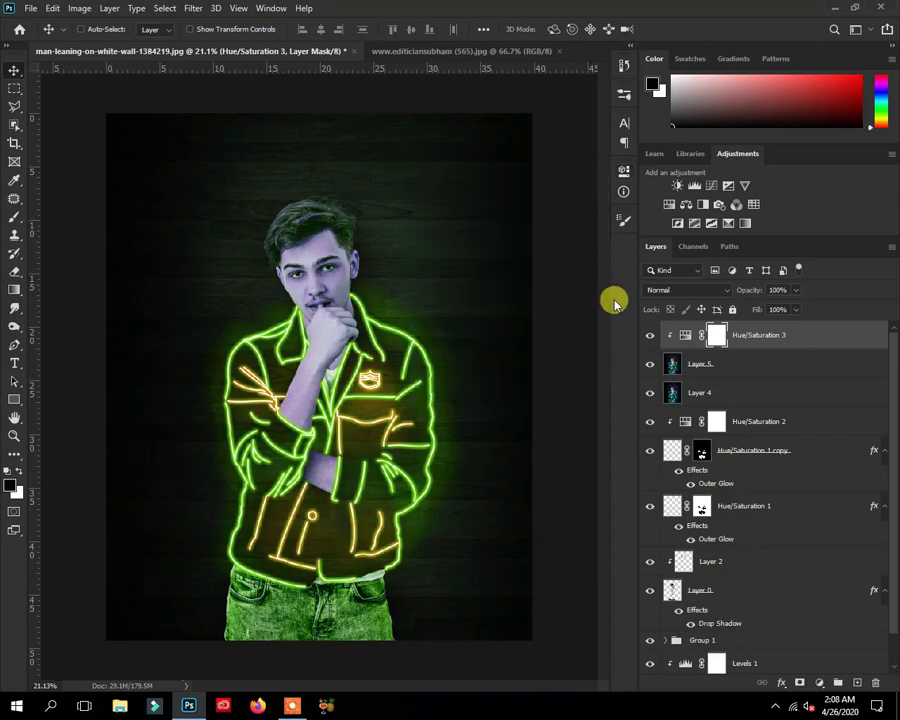
{"action": "left_click", "coordinate": [646, 338]}
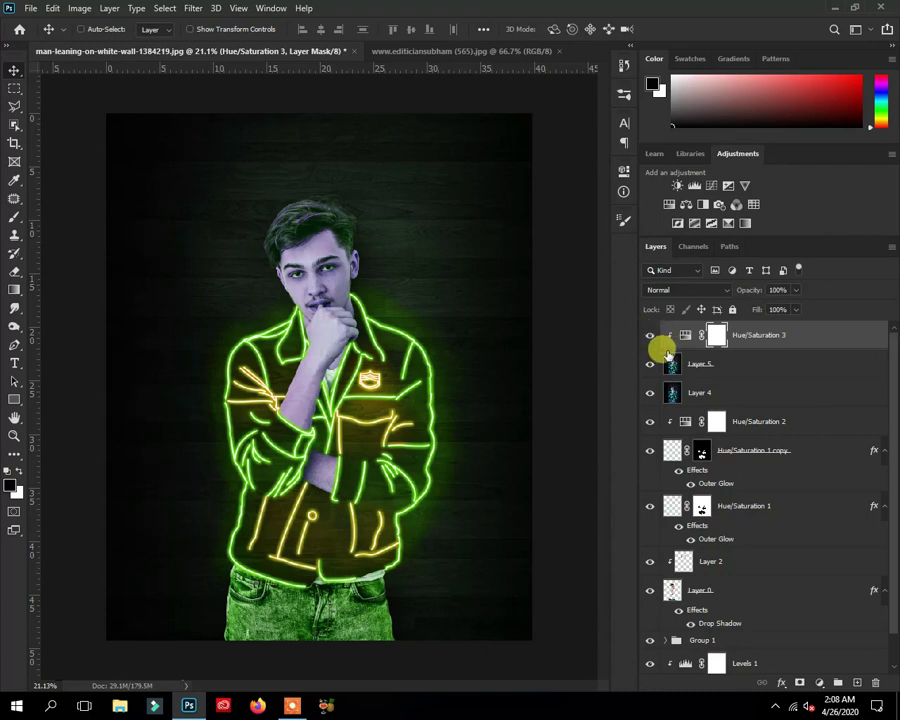
Invert the Hue/Saturation 3 mask and try painting white over the pocket, then undo it.
{"action": "key", "text": "b"}
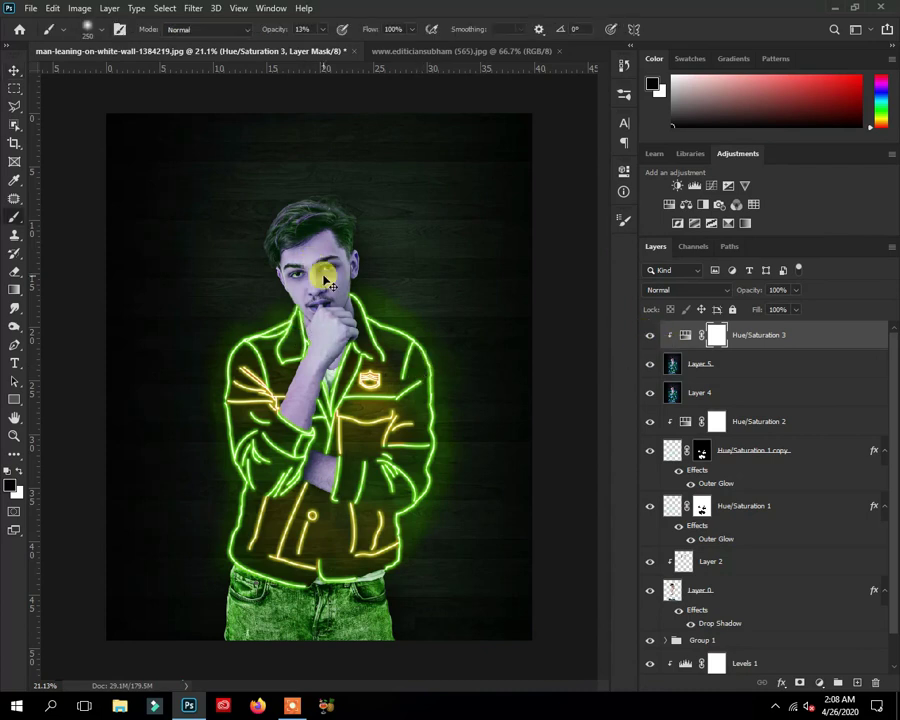
{"action": "key", "text": "ctrl+i"}
{"action": "scroll", "coordinate": [410, 435], "scroll_direction": "up", "scroll_amount": 3}
{"action": "left_click_drag", "start_coordinate": [370, 437], "coordinate": [341, 388]}
{"action": "key", "text": "x"}
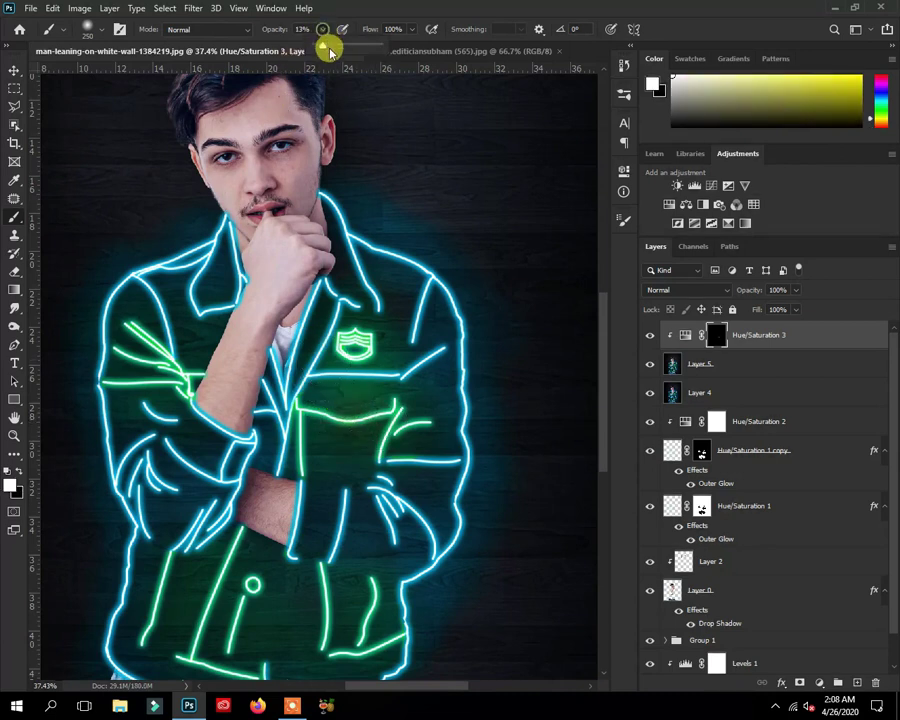
{"action": "left_click_drag", "start_coordinate": [330, 52], "coordinate": [376, 40]}
{"action": "left_click_drag", "start_coordinate": [376, 392], "coordinate": [291, 392]}
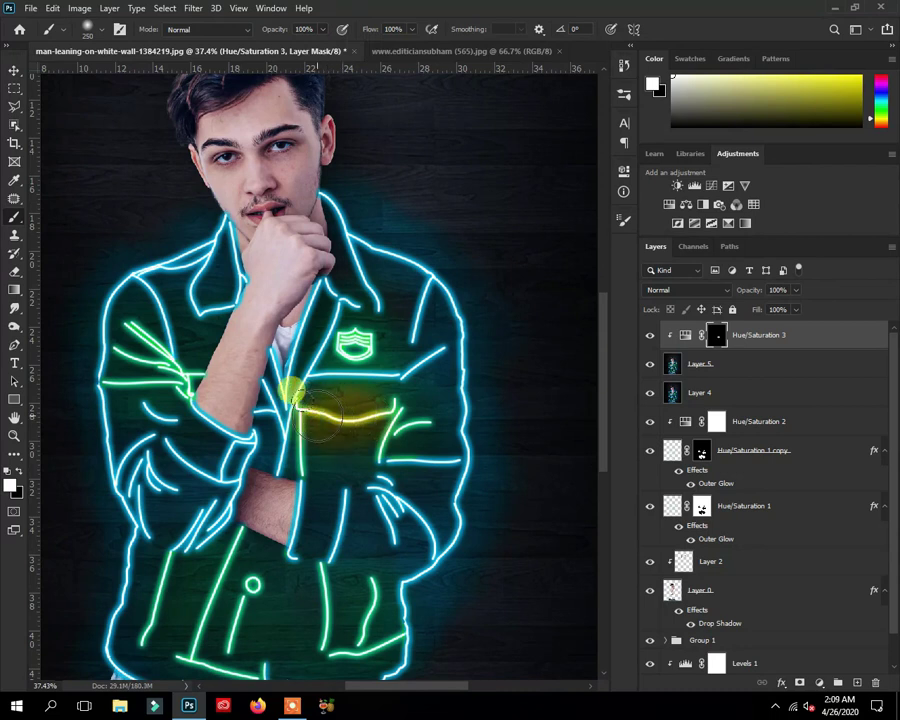
{"action": "key", "text": "bracketright"}
{"action": "left_click_drag", "start_coordinate": [320, 415], "coordinate": [415, 432]}
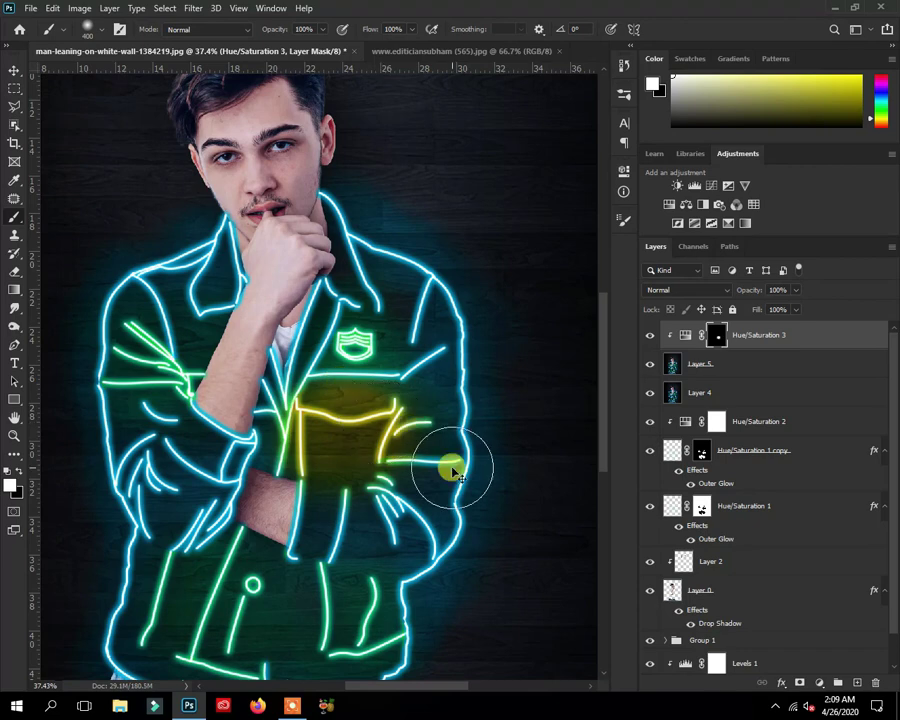
{"action": "scroll", "coordinate": [384, 322], "scroll_direction": "up", "scroll_amount": 2}
{"action": "key", "text": "ctrl+z"}
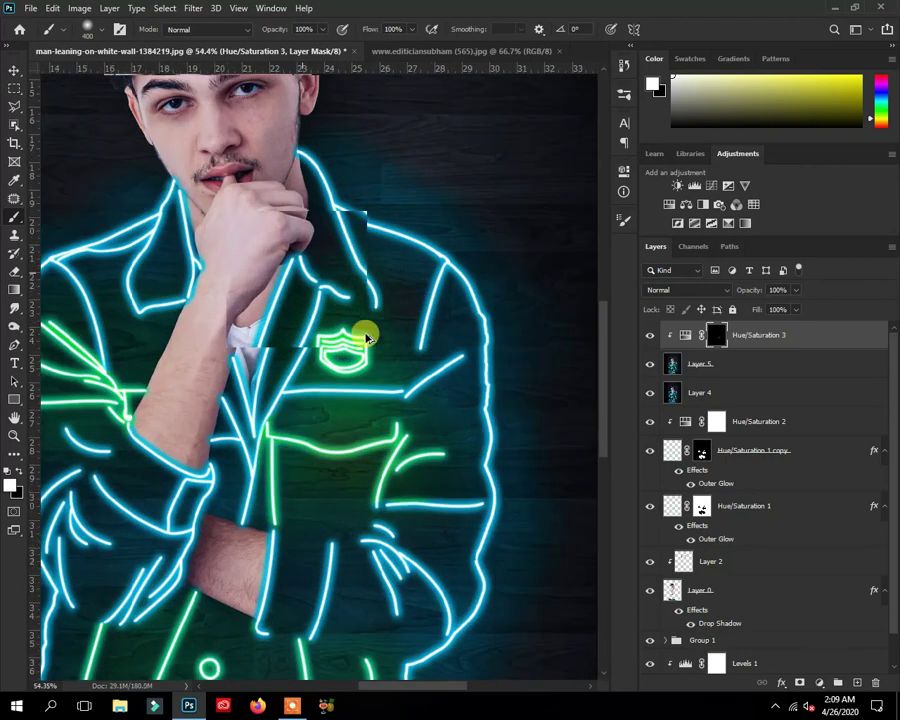
Paint white with a smaller brush over the chest badge stripes and tip.
{"action": "key", "text": "bracketleft"}
{"action": "scroll", "coordinate": [352, 344], "scroll_direction": "up", "scroll_amount": 4}
{"action": "key", "text": "bracketleft"}
{"action": "key", "text": "bracketleft"}
{"action": "key", "text": "bracketleft"}
{"action": "left_click_drag", "start_coordinate": [330, 330], "coordinate": [385, 345]}
{"action": "key", "text": "bracketleft"}
{"action": "key", "text": "bracketleft"}
{"action": "mouse_move", "coordinate": [318, 314]}
{"action": "left_mouse_down"}
{"action": "mouse_move", "coordinate": [258, 343]}
{"action": "mouse_move", "coordinate": [337, 405]}
{"action": "mouse_move", "coordinate": [310, 330]}
{"action": "left_mouse_up"}
{"action": "key", "text": "bracketright"}
{"action": "key", "text": "bracketright"}
{"action": "key", "text": "bracketright"}
{"action": "mouse_move", "coordinate": [390, 276]}
{"action": "left_mouse_down"}
{"action": "mouse_move", "coordinate": [373, 376]}
{"action": "mouse_move", "coordinate": [292, 428]}
{"action": "mouse_move", "coordinate": [422, 346]}
{"action": "left_mouse_up"}
{"action": "scroll", "coordinate": [423, 346], "scroll_direction": "down", "scroll_amount": 5}
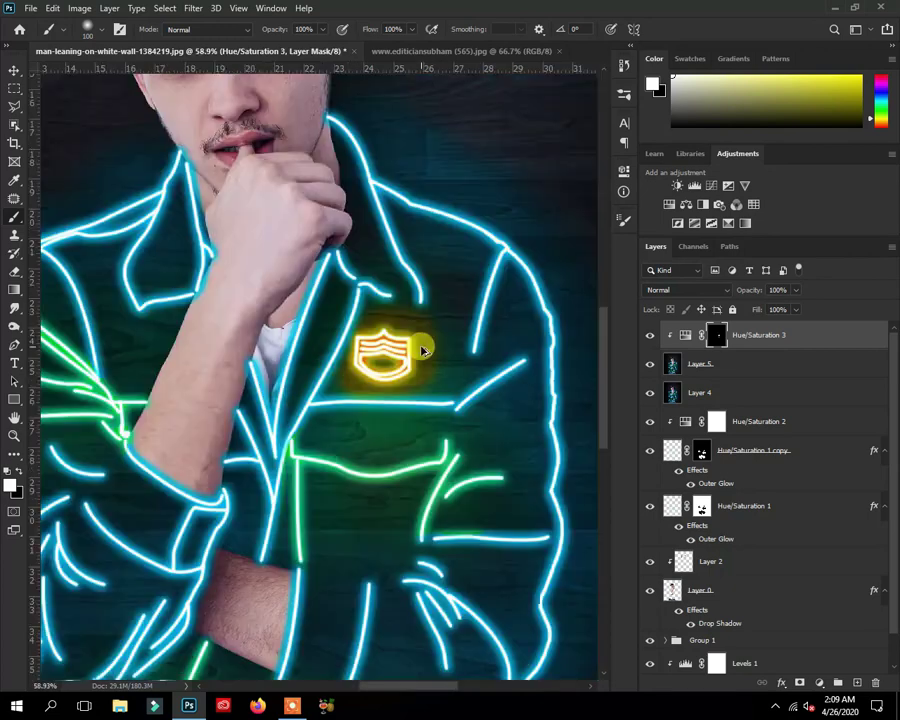
{"action": "scroll", "coordinate": [423, 350], "scroll_direction": "down", "scroll_amount": 5}
{"action": "scroll", "coordinate": [416, 352], "scroll_direction": "down", "scroll_amount": 2}
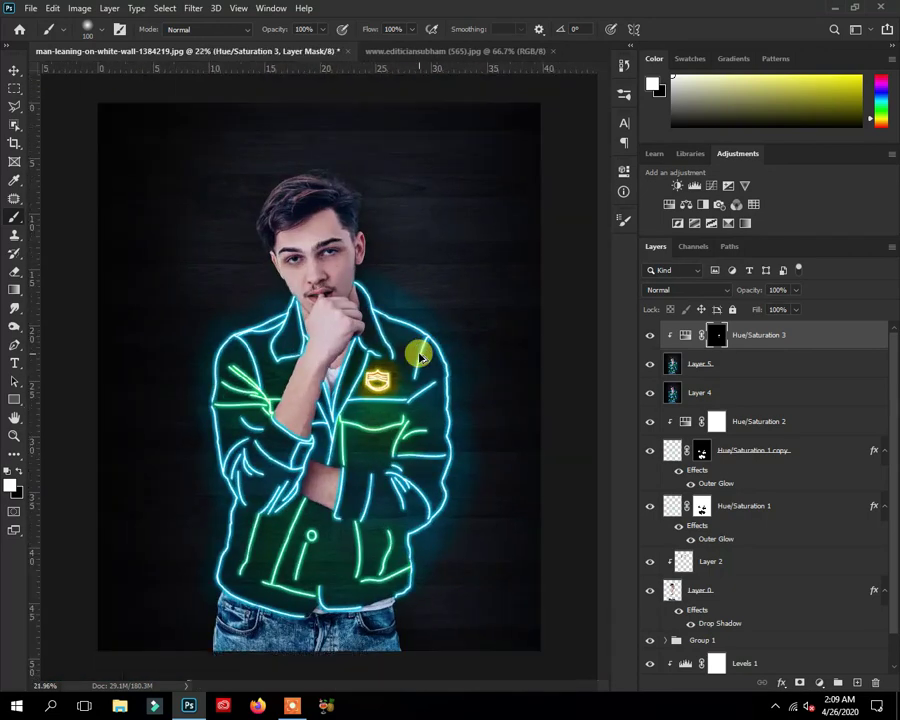